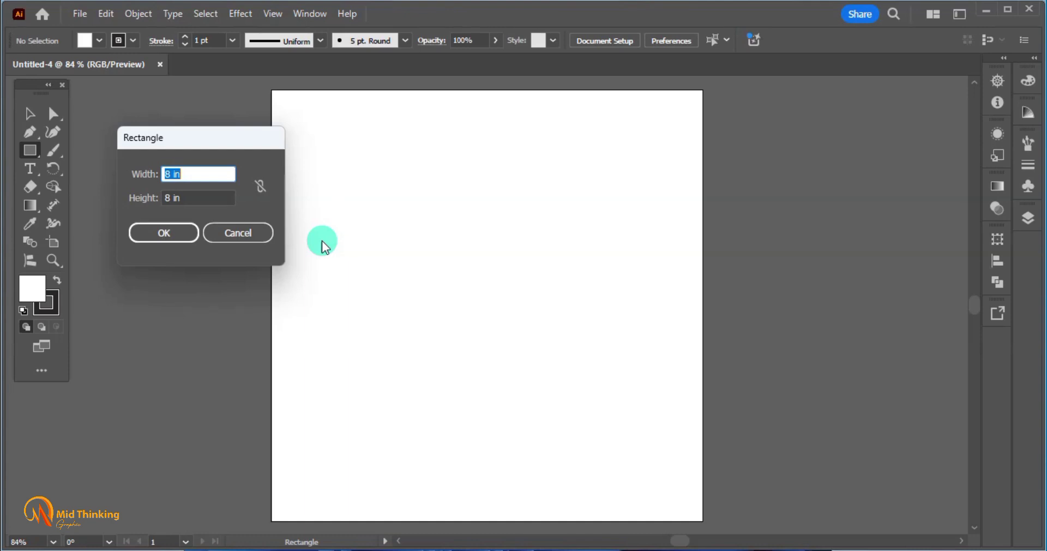
Create an 8 in by 8 in rectangle and align it to the artboard's centre both ways.
key(Return)
click(33, 118)
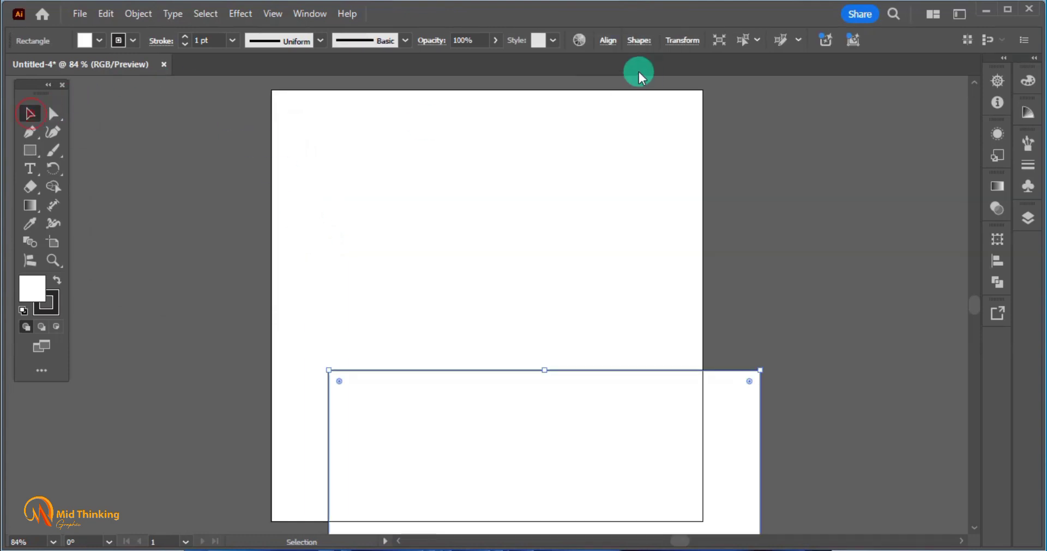
click(607, 40)
click(575, 83)
click(502, 84)
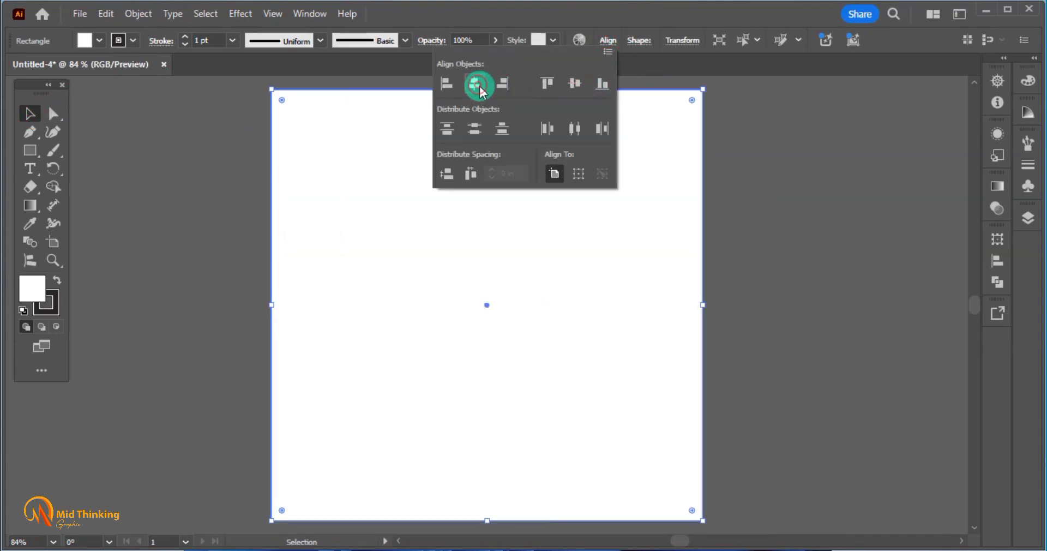
Remove the stroke from the 8 in square so that it has no outline.
click(131, 40)
click(130, 40)
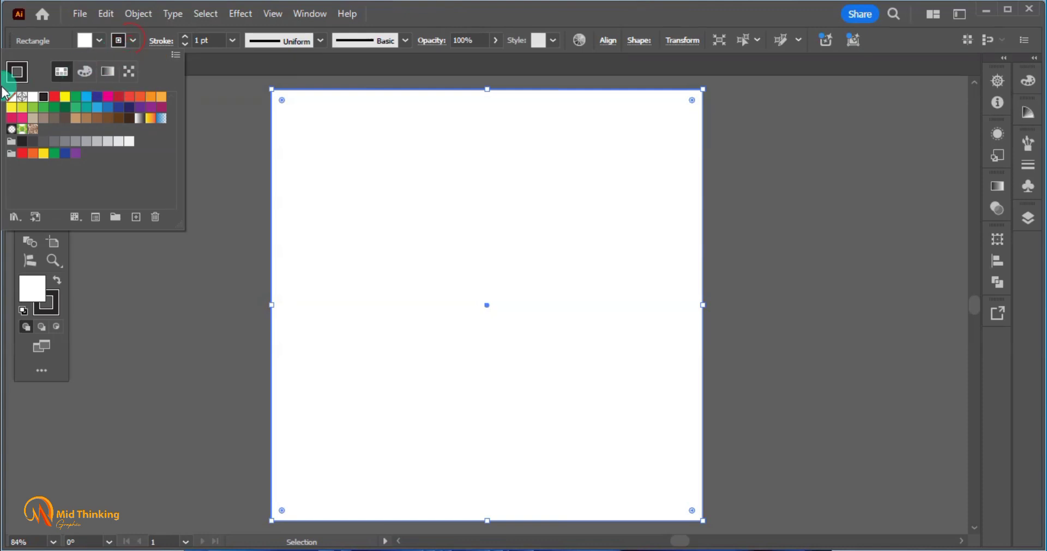
click(11, 98)
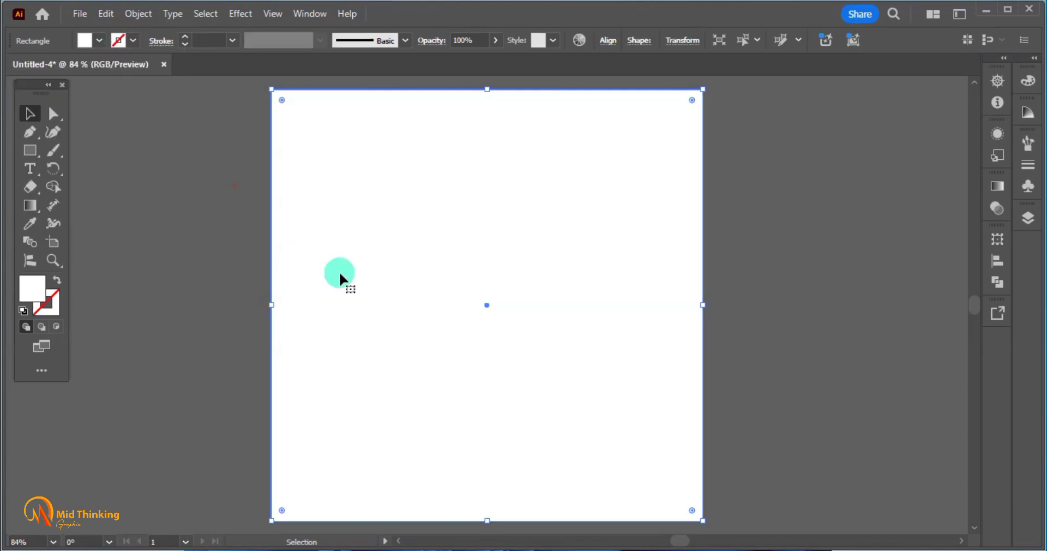
Fill the background square with dark navy using C 100%, M 0%, Y 0%, K 95%.
double_click(32, 288)
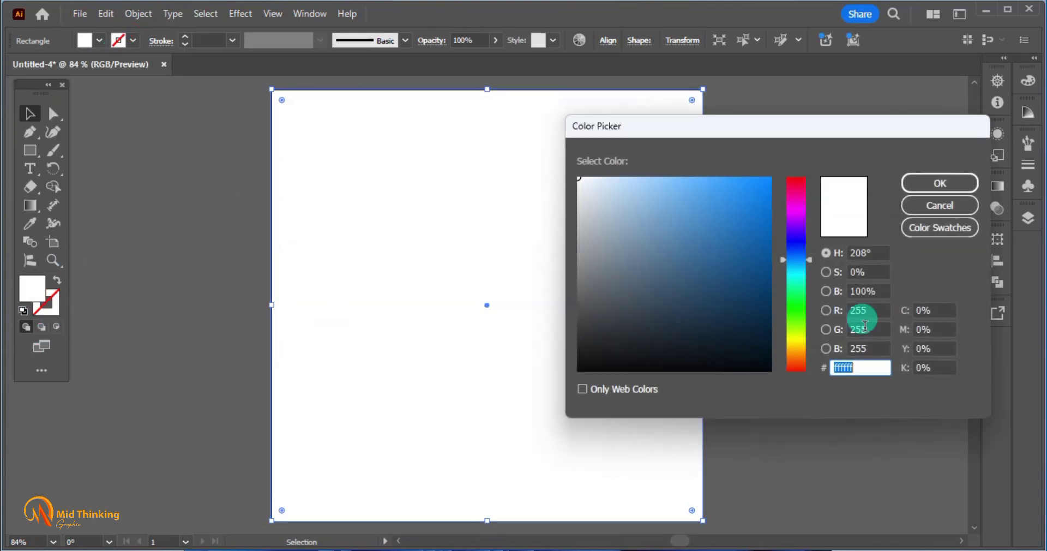
click(940, 310)
text(100)
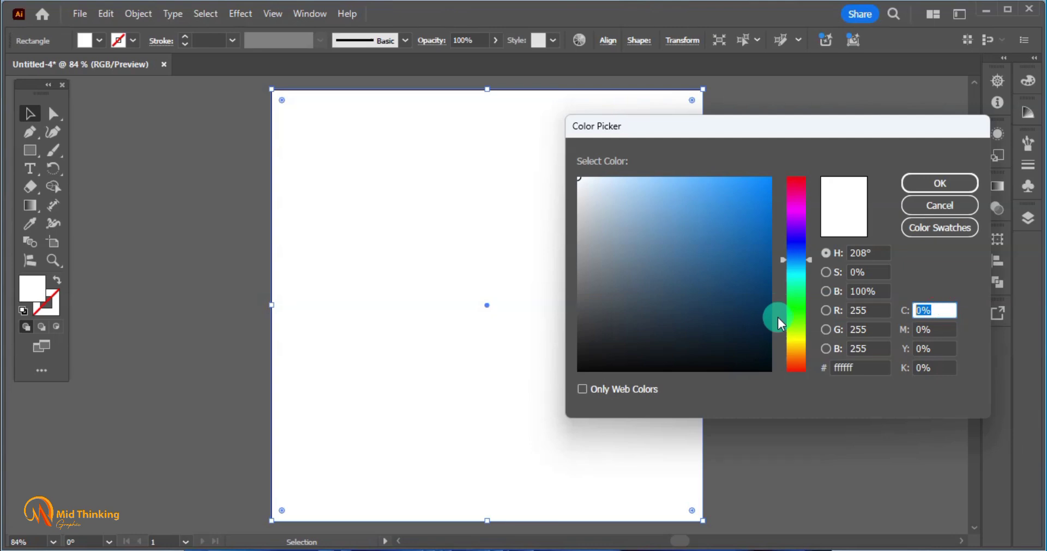
key(Tab)
key(Tab)
key(Tab)
text(85)
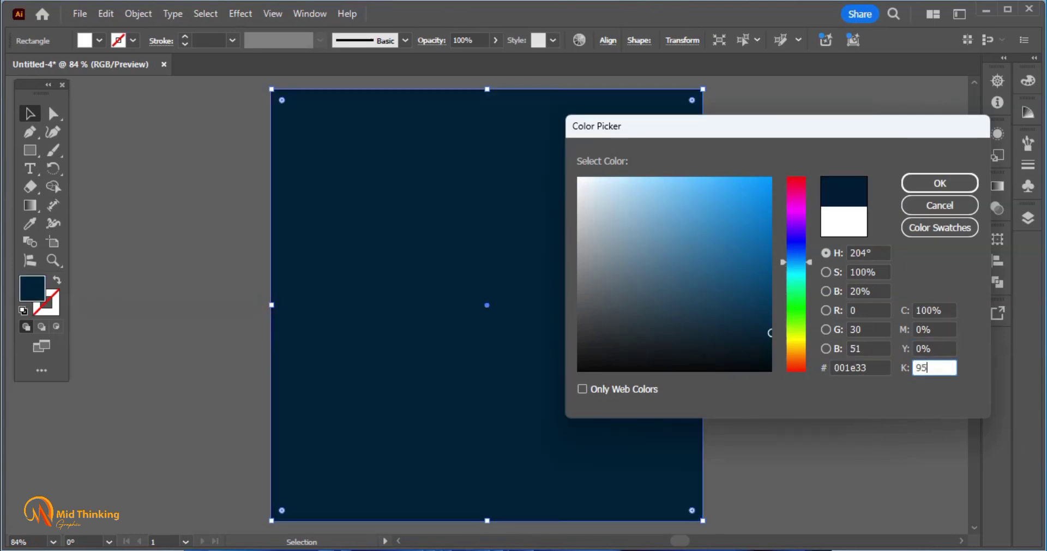
key(Return)
click(777, 318)
click(607, 334)
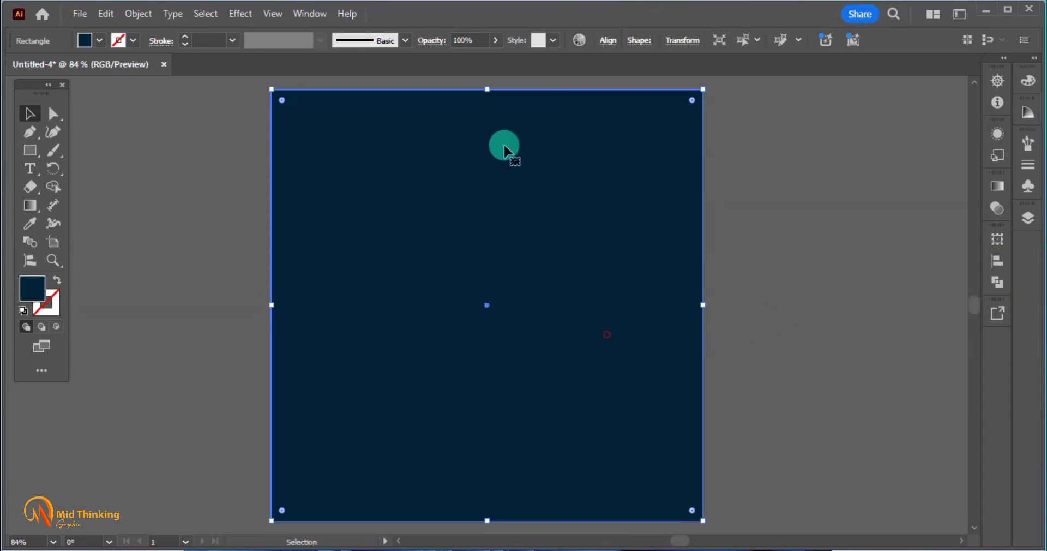
Shrink the navy square to a band along the artboard's bottom edge, ending short of the artboard's right side.
drag(489, 92, 468, 403)
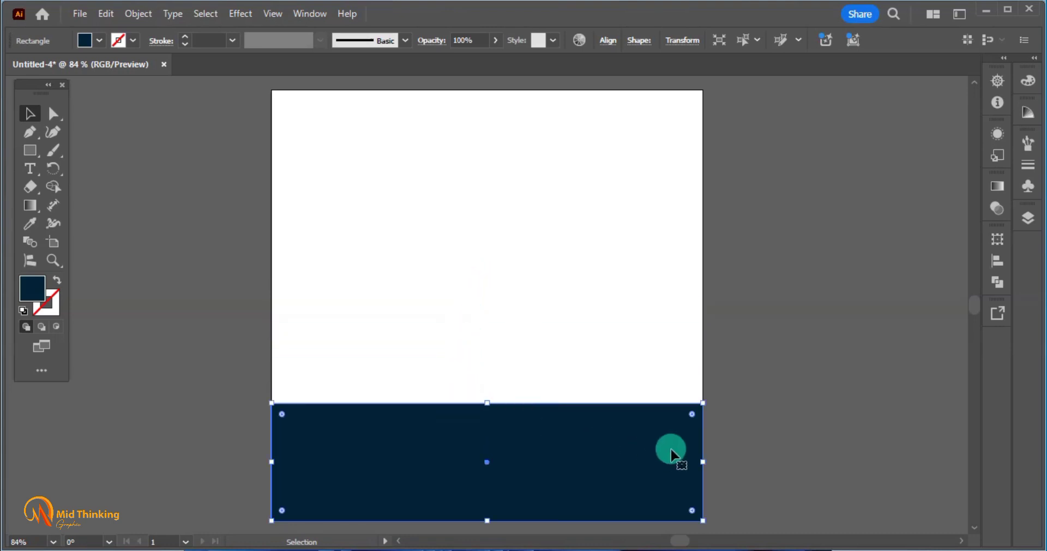
drag(707, 461, 658, 467)
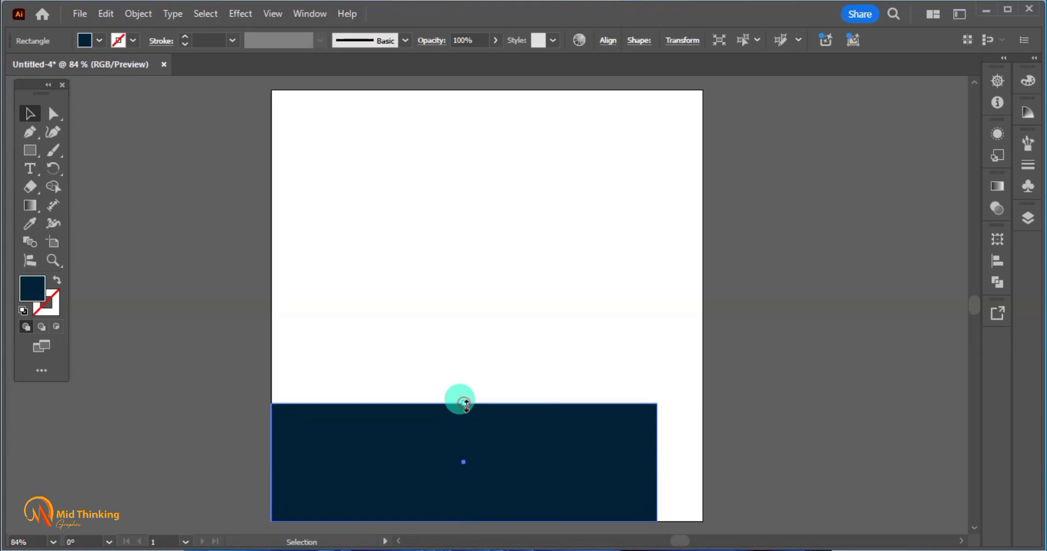
drag(467, 402, 461, 397)
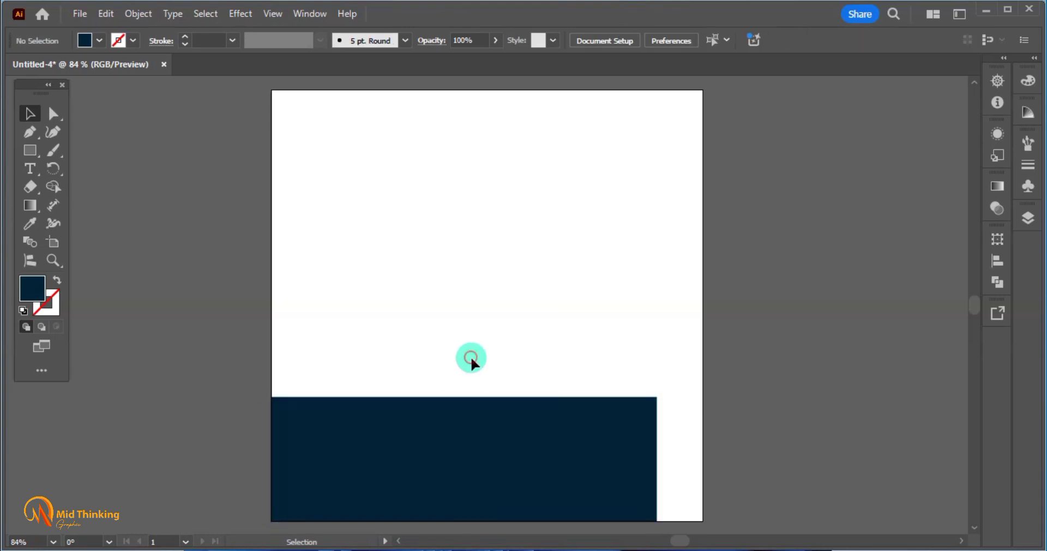
Draw a square above the navy band and fully round every corner except the lower-right one, making a teardrop with about 1.3 in corners.
drag(519, 369, 462, 367)
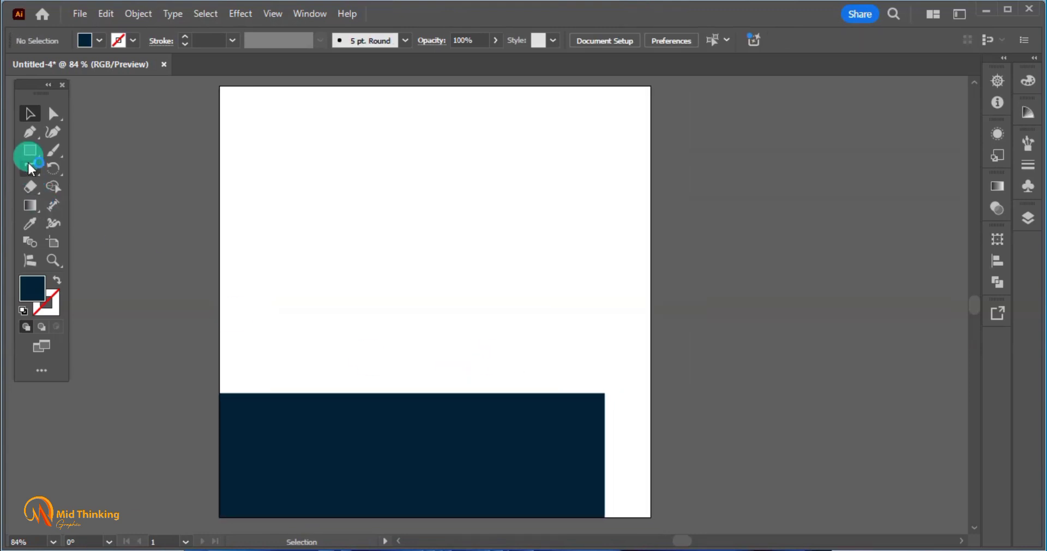
drag(422, 221, 486, 291)
click(52, 116)
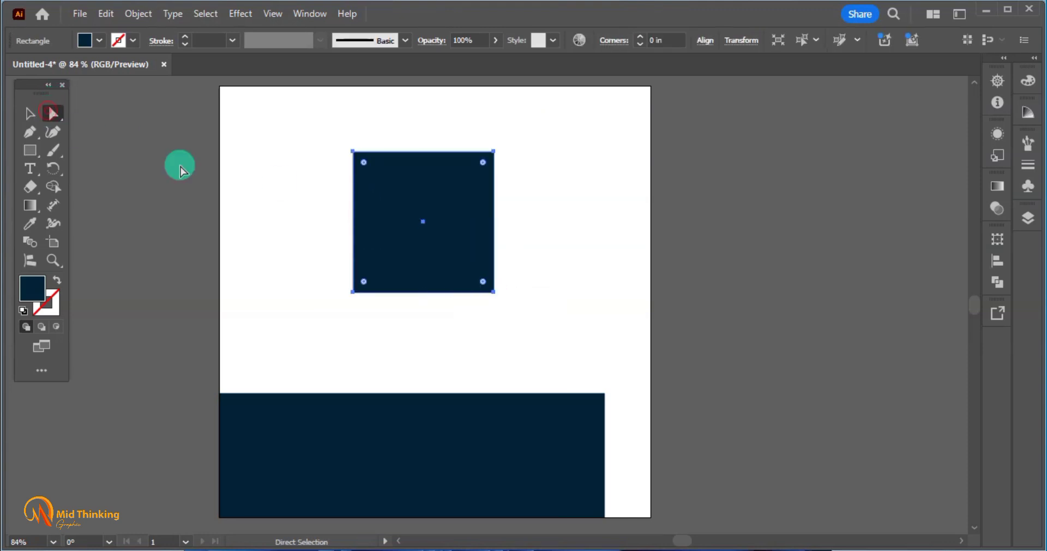
click(243, 167)
drag(385, 195, 407, 193)
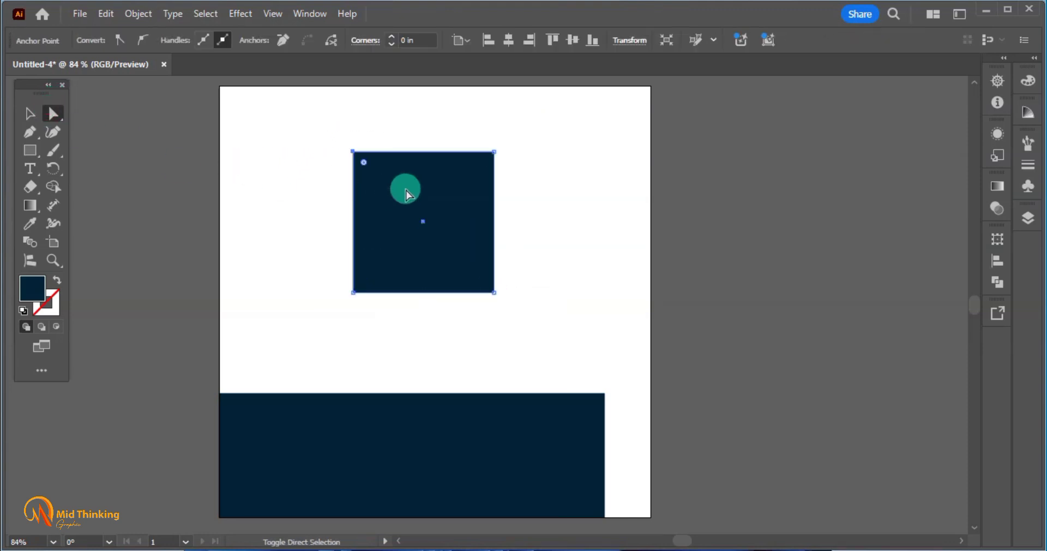
drag(470, 147, 499, 161)
drag(299, 250, 374, 321)
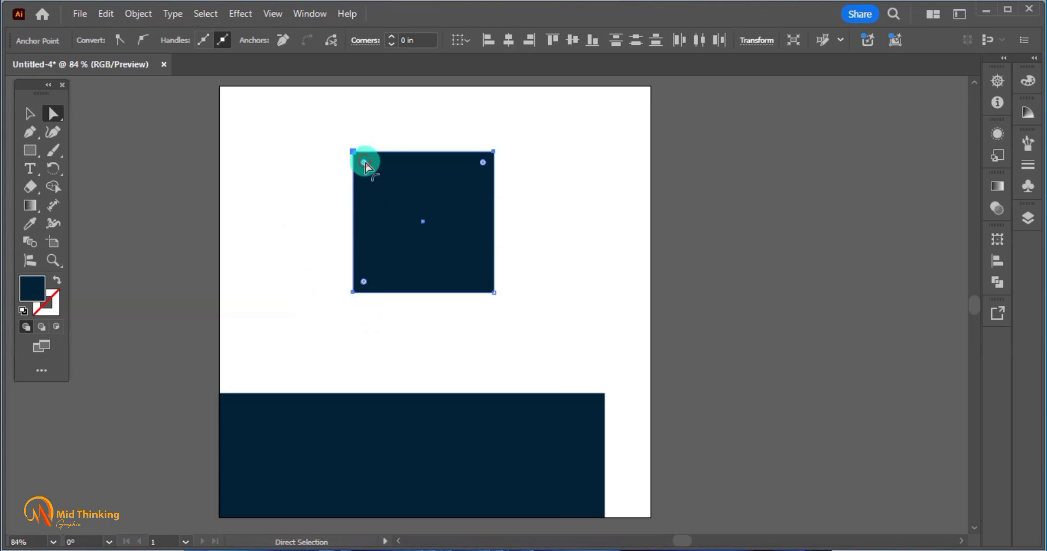
drag(365, 163, 443, 244)
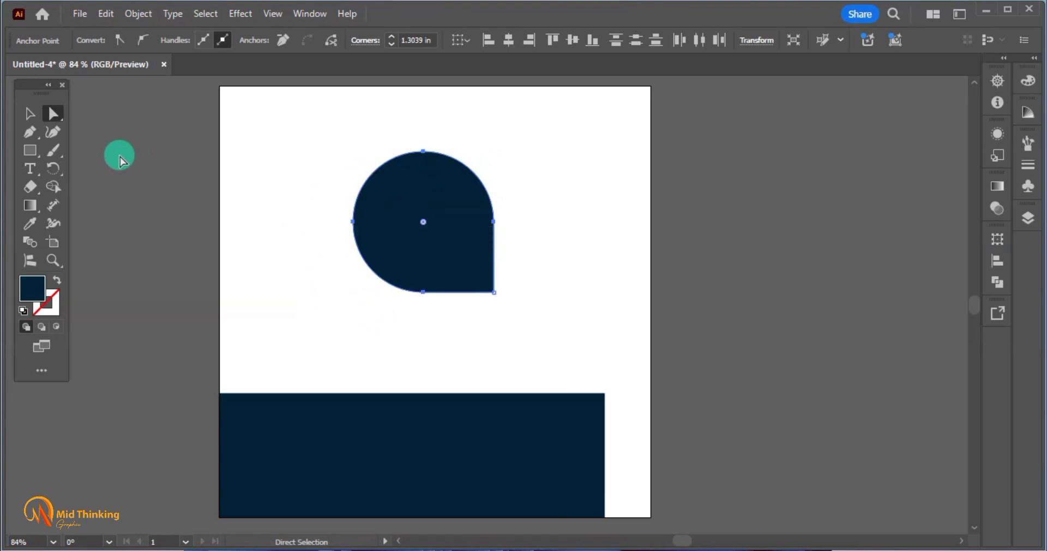
Fill the teardrop shape with cyan using C 100%, M 0%, Y 0%, K 0%.
click(29, 114)
click(163, 184)
click(472, 227)
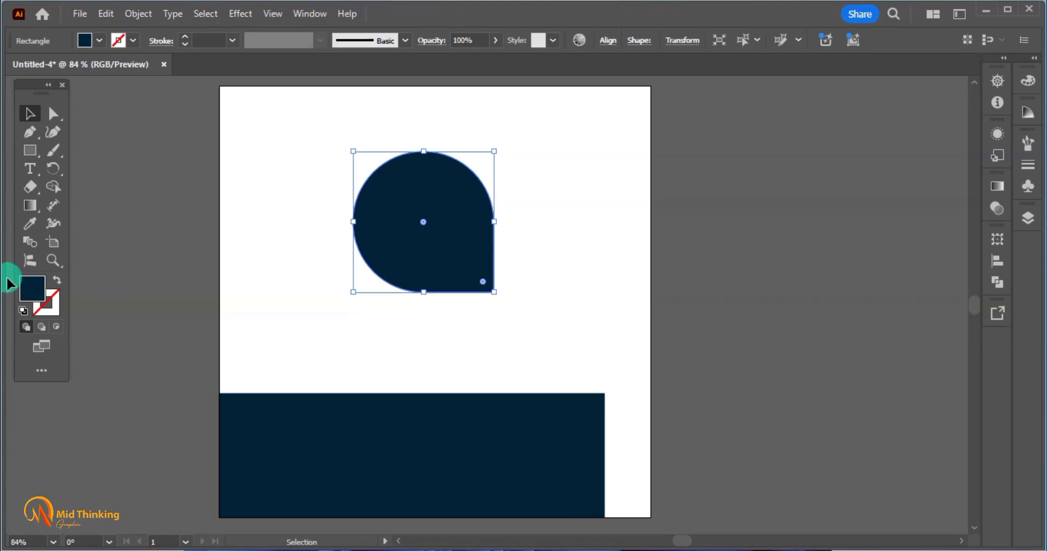
double_click(33, 293)
double_click(934, 310)
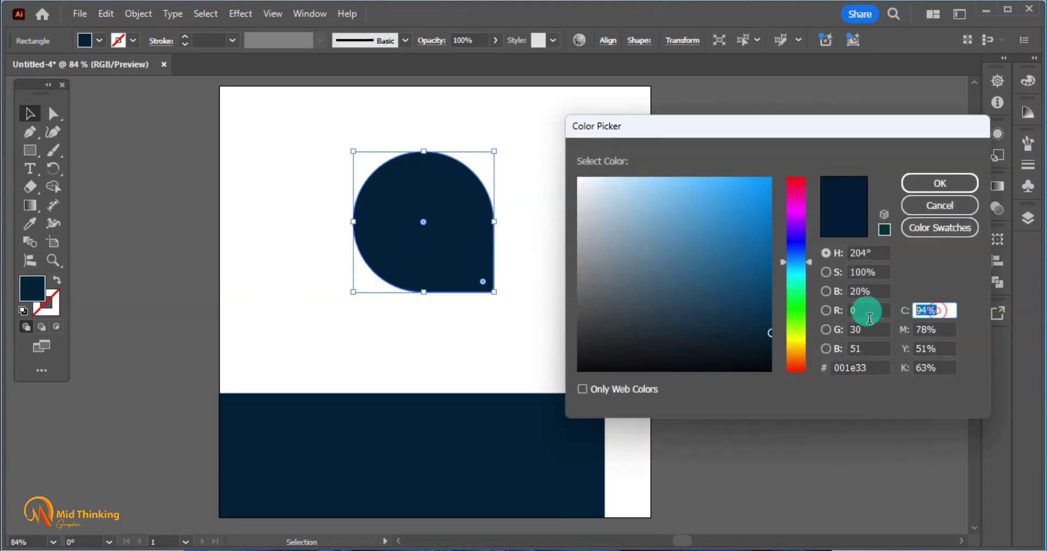
text(100)
key(Tab)
text(0)
key(Tab)
text(0)
key(Tab)
text(0)
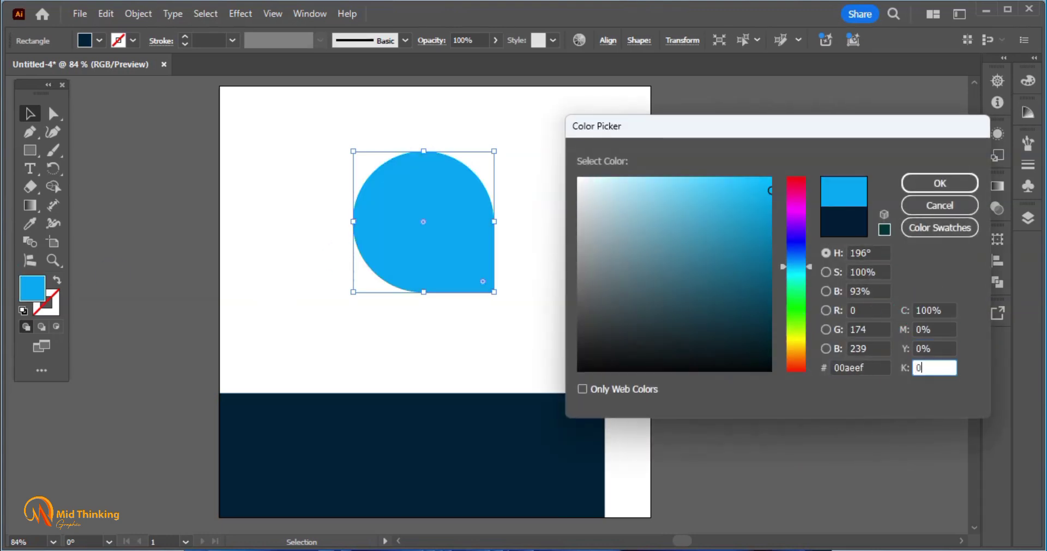
key(Return)
click(608, 314)
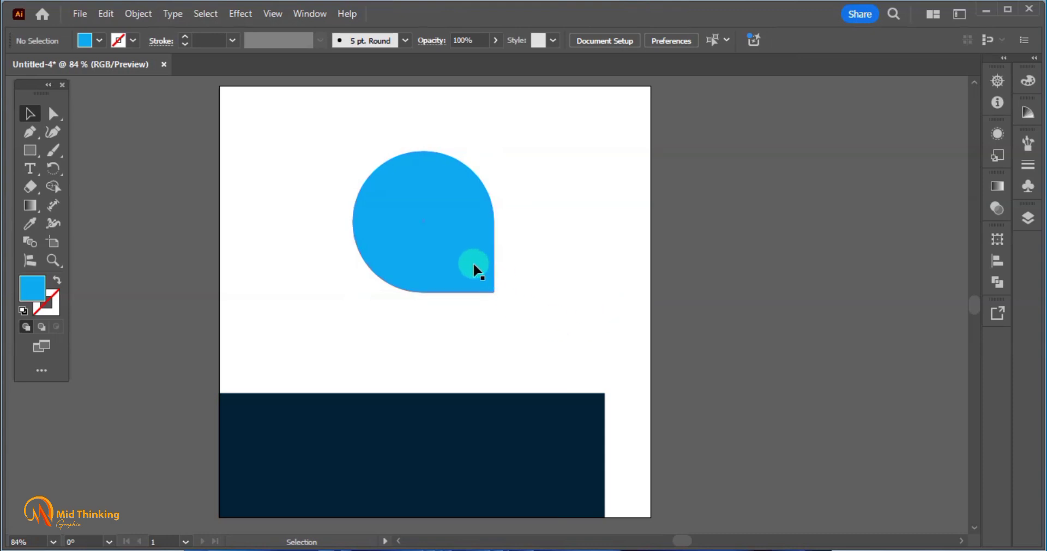
Move the teardrop onto the navy band, flush with its right edge, and enlarge it toward the upper left.
drag(473, 262, 584, 413)
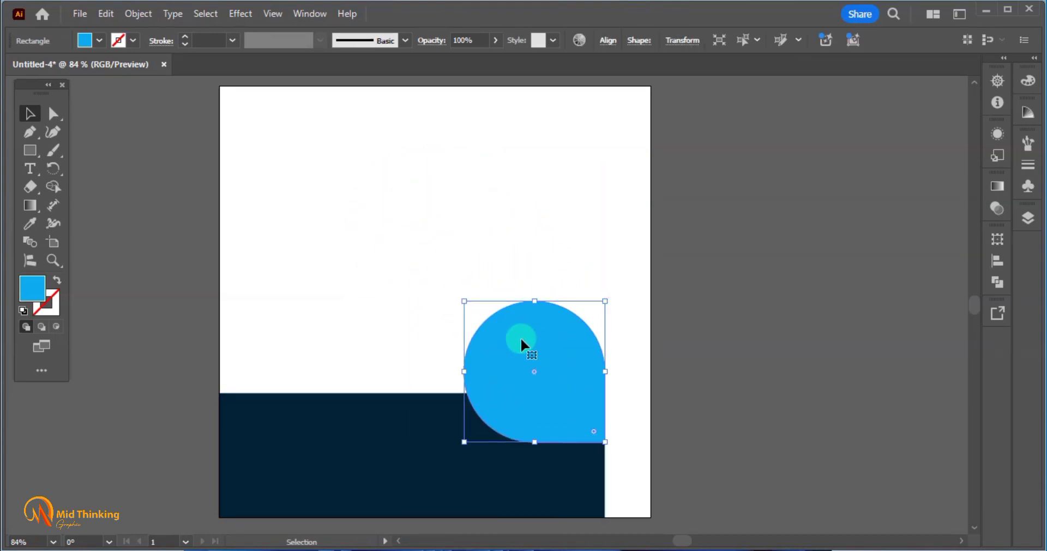
drag(465, 301, 402, 229)
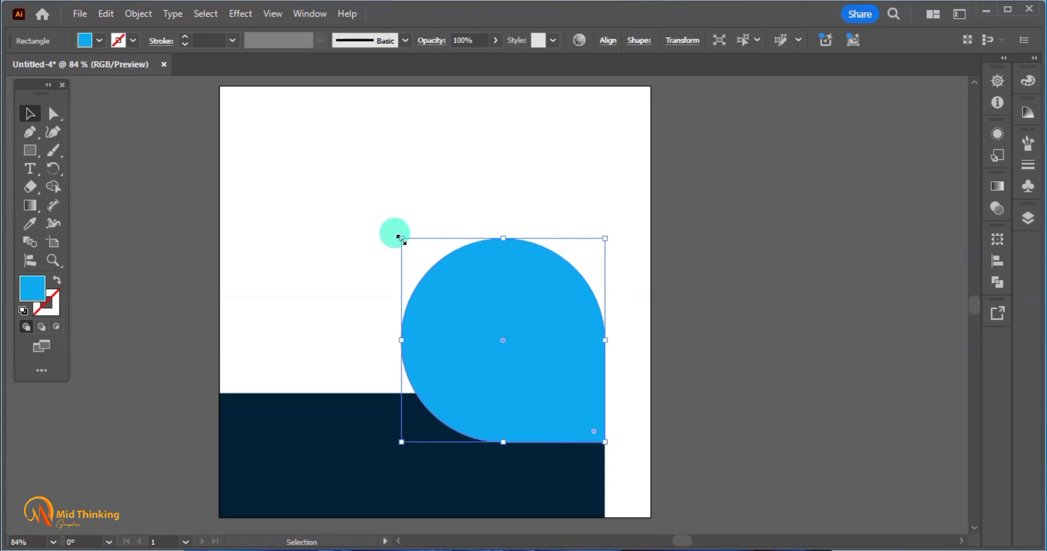
click(417, 214)
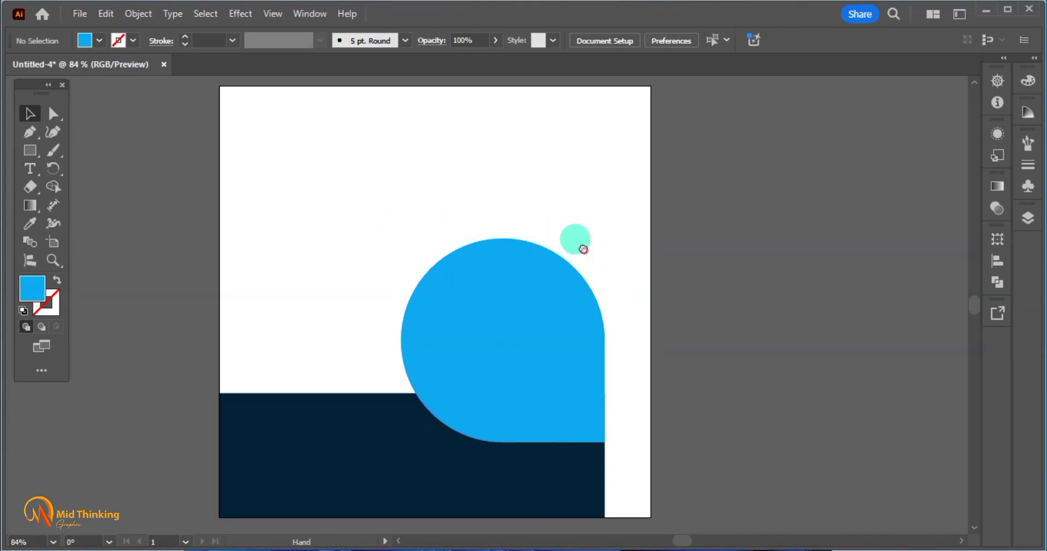
Draw a small cyan circle with the Ellipse tool at the teardrop's lower-right corner.
scroll(573, 240, right, 2)
click(509, 306)
click(285, 229)
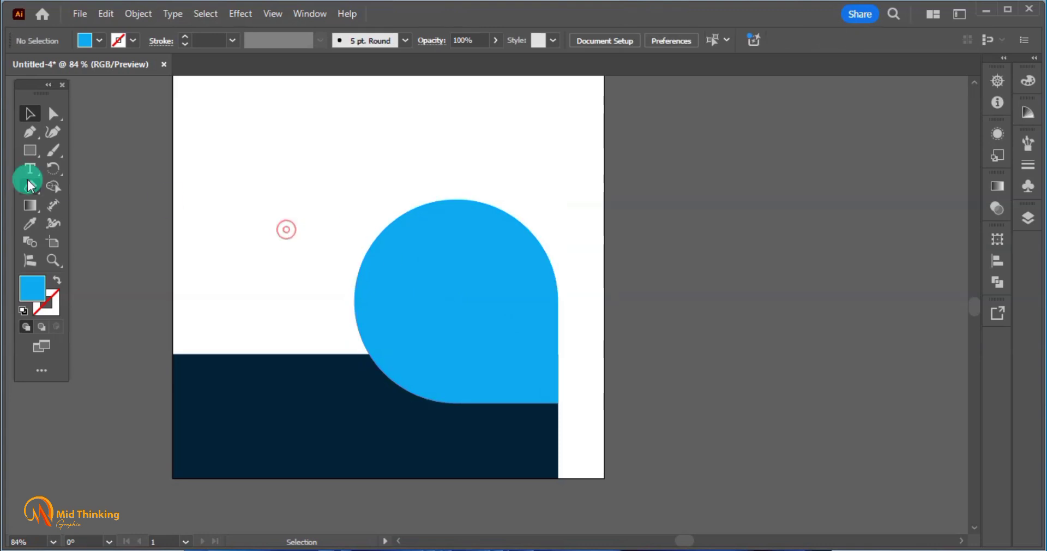
drag(30, 150, 65, 175)
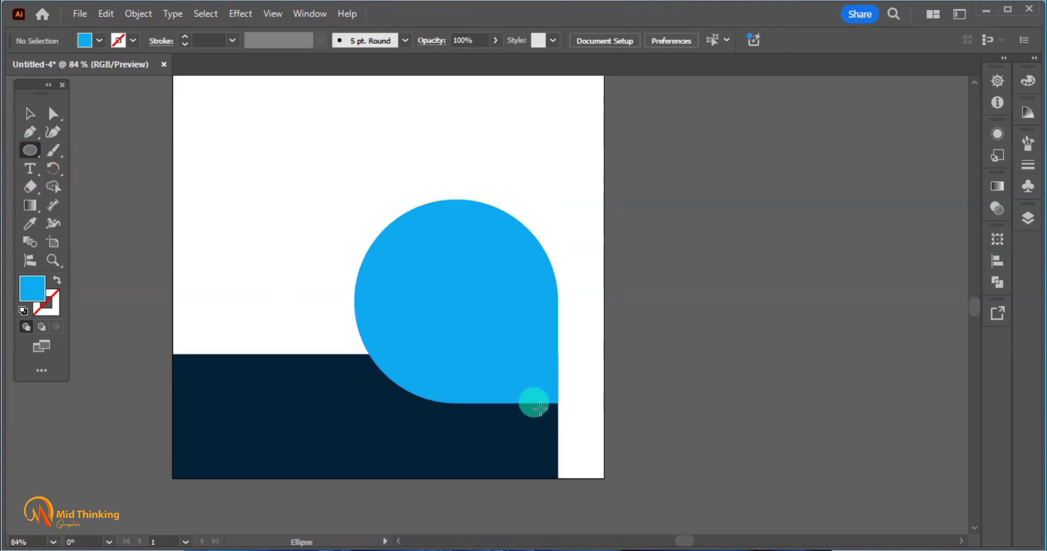
drag(510, 393, 545, 427)
key(v)
click(610, 417)
Shift the teardrop and the small circle to the right so they extend slightly beyond the navy band.
drag(542, 342, 560, 342)
drag(533, 416, 551, 435)
click(612, 413)
Draw a vertical line along the teardrop's right edge and give it a cyan stroke.
drag(32, 159, 60, 223)
mouse_move(576, 233)
mouse_down()
mouse_move(577, 401)
mouse_move(590, 470)
mouse_up()
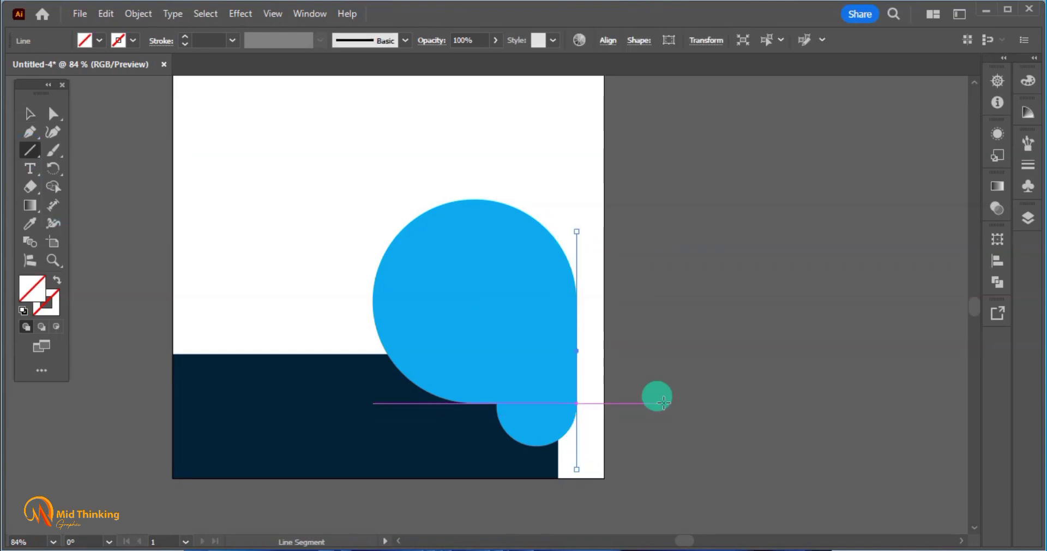
click(129, 42)
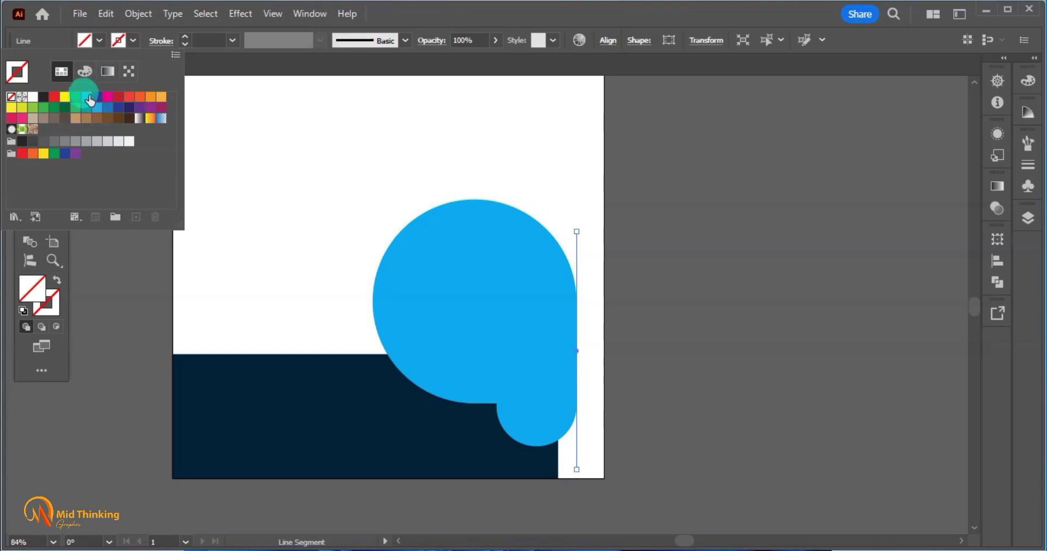
click(90, 100)
click(610, 221)
click(637, 242)
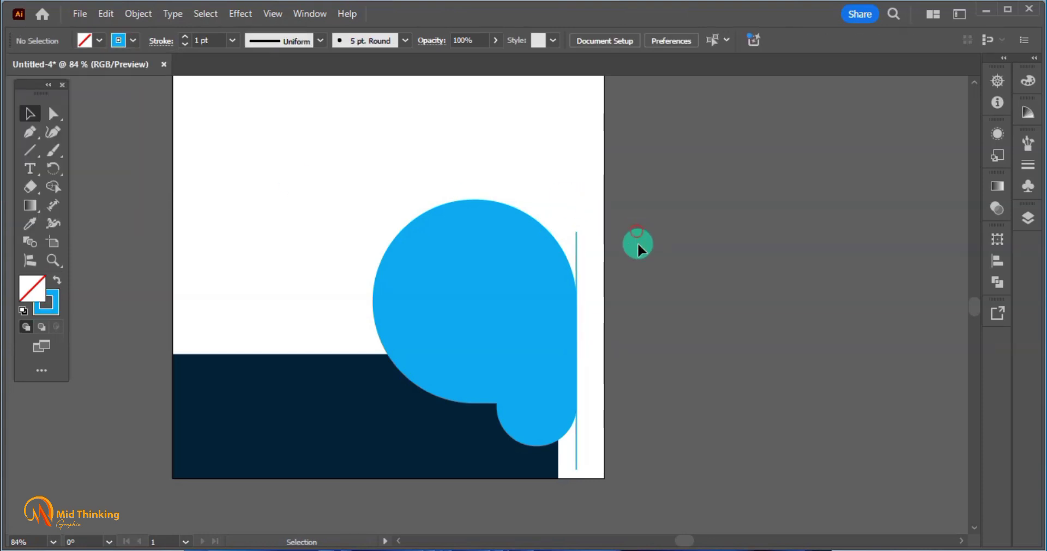
click(545, 281)
drag(602, 232, 531, 244)
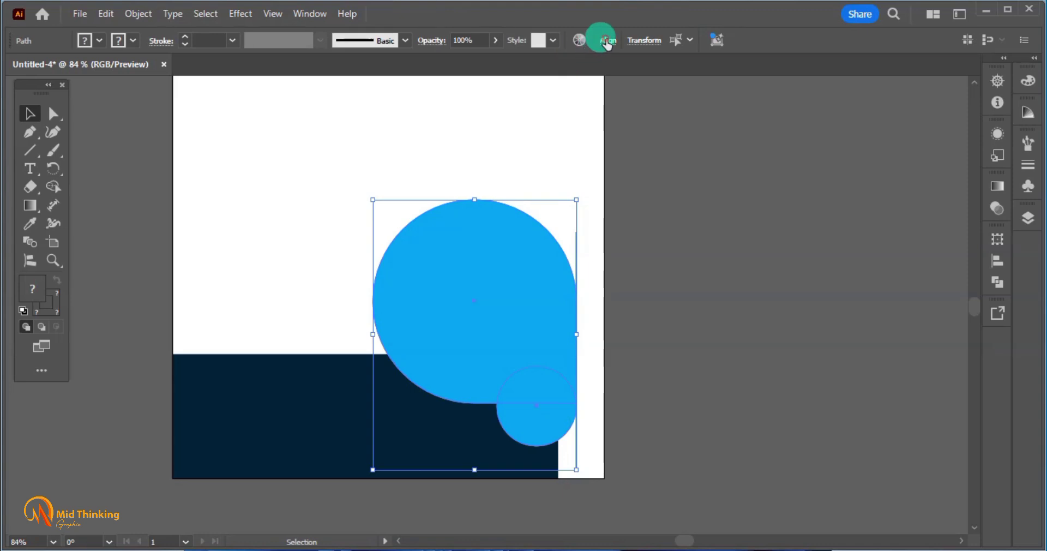
click(608, 40)
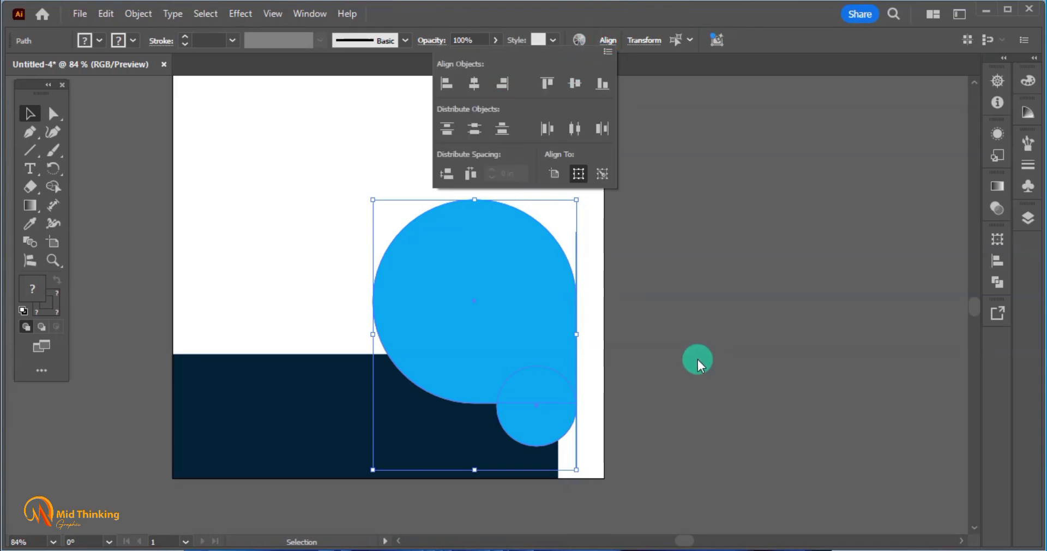
click(672, 382)
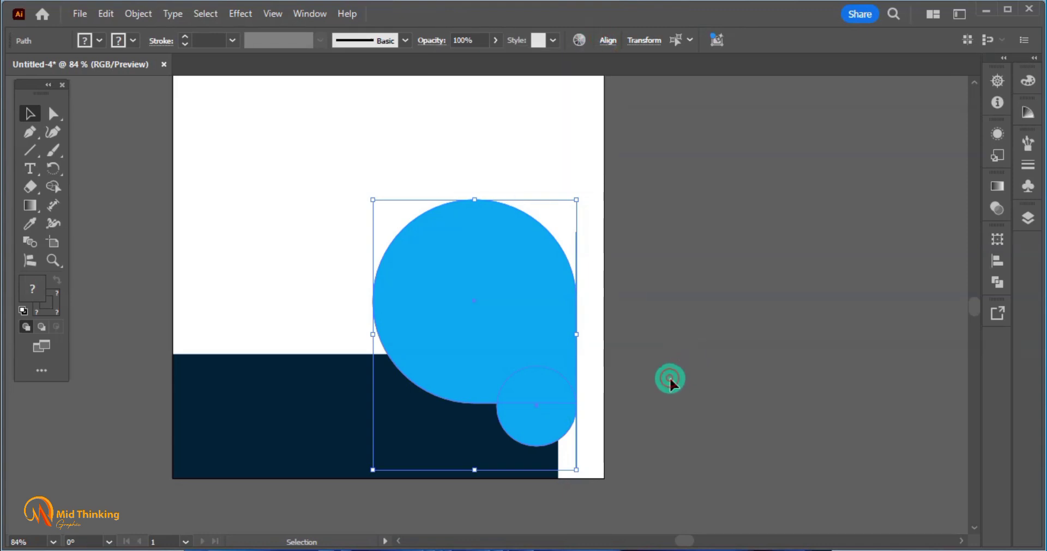
click(619, 421)
Move the small circle down until it touches the teardrop's flat bottom edge from below.
click(538, 424)
mouse_move(548, 425)
mouse_down()
mouse_move(548, 459)
mouse_move(548, 434)
mouse_up()
click(626, 426)
click(577, 437)
click(601, 437)
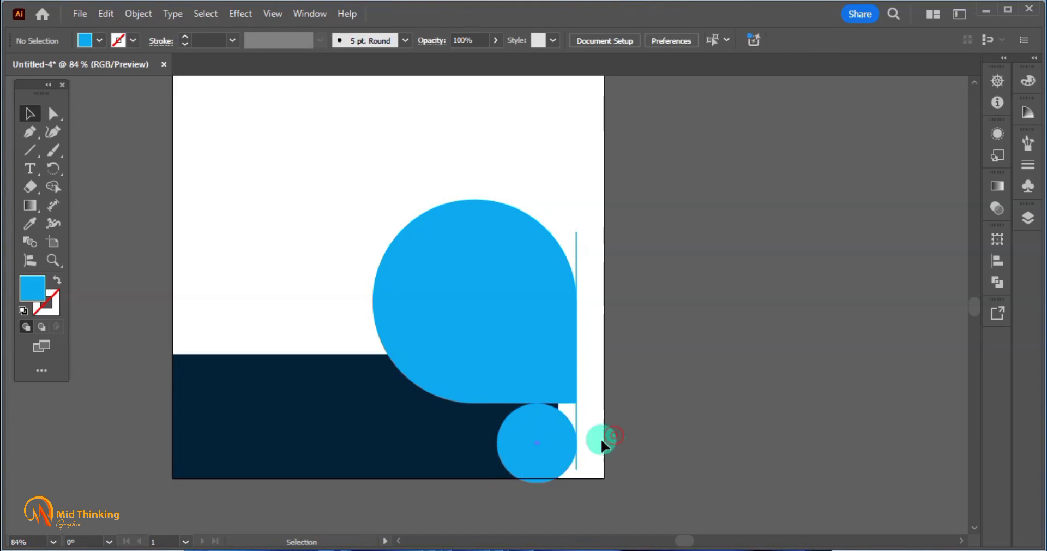
Select the teardrop, small circle and vertical line together and bring up their alignment options.
click(561, 439)
shift+click(562, 382)
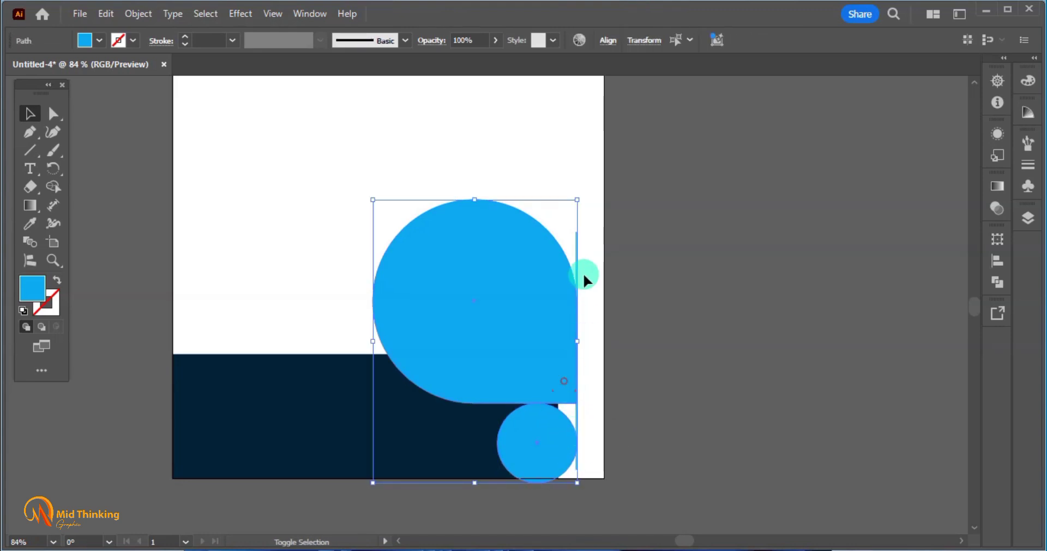
click(590, 239)
click(537, 259)
shift+click(547, 436)
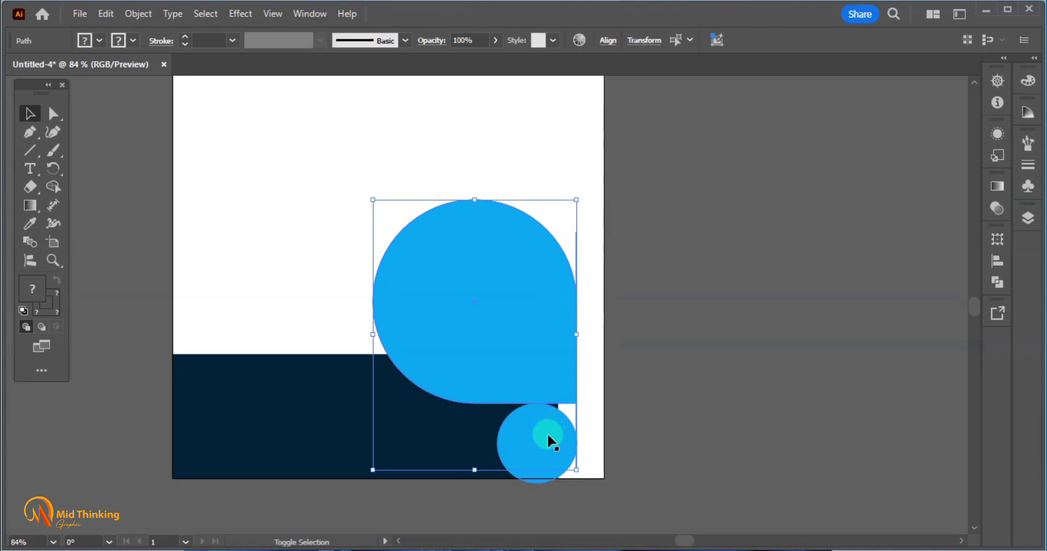
click(605, 41)
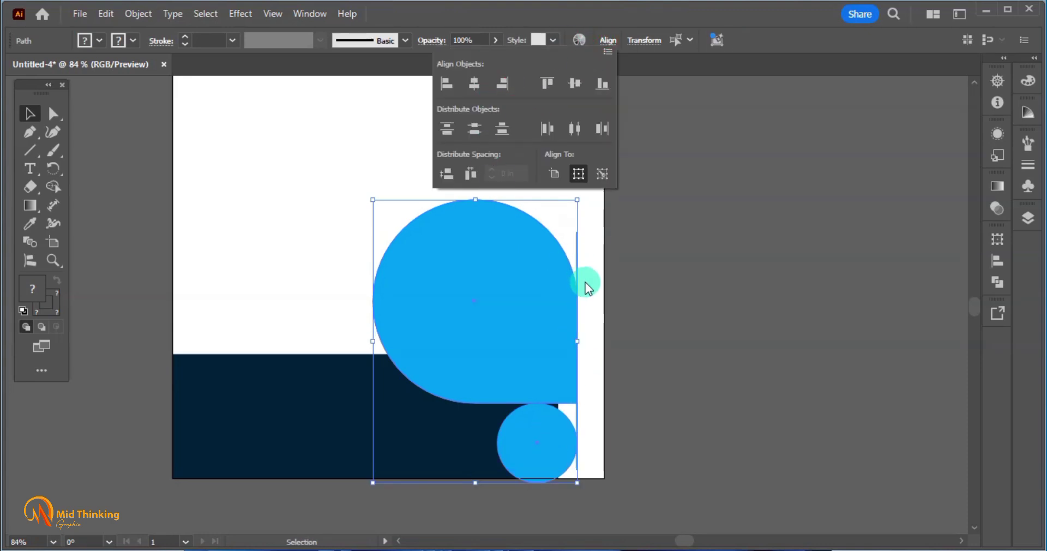
click(623, 299)
Move the small circle up slightly so its top snaps to the teardrop's flat bottom edge.
key(ctrl+space)
drag(533, 412, 687, 291)
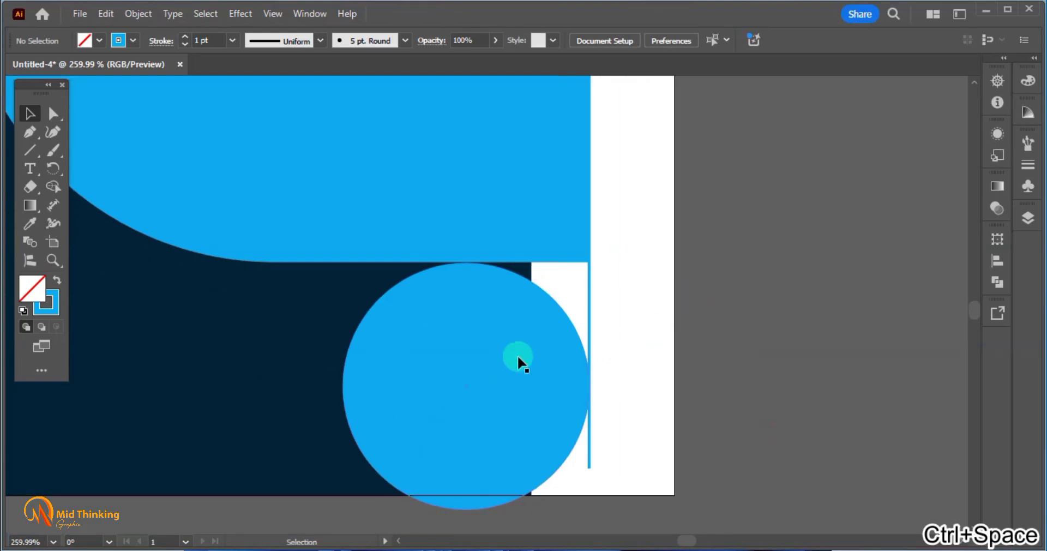
click(517, 355)
drag(525, 347, 526, 333)
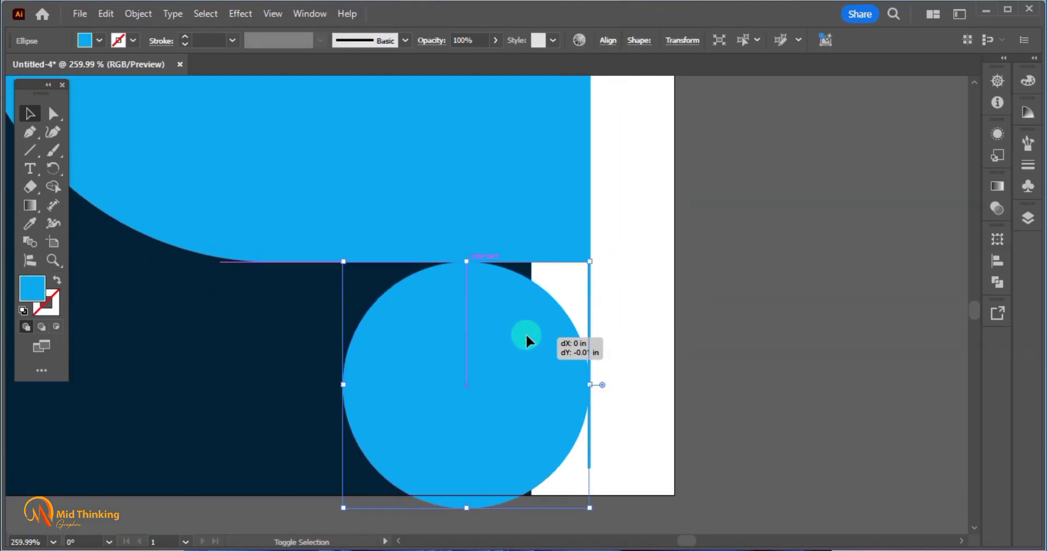
click(661, 320)
Merge the gap between the small circle and the vertical line into the teardrop with the Shape Builder tool.
click(590, 299)
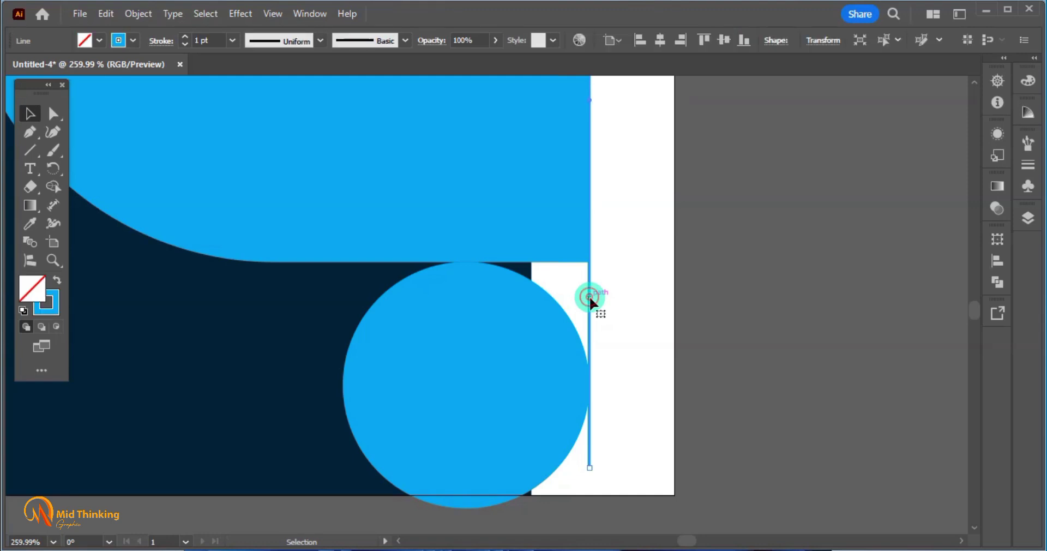
shift+click(518, 234)
shift+click(489, 345)
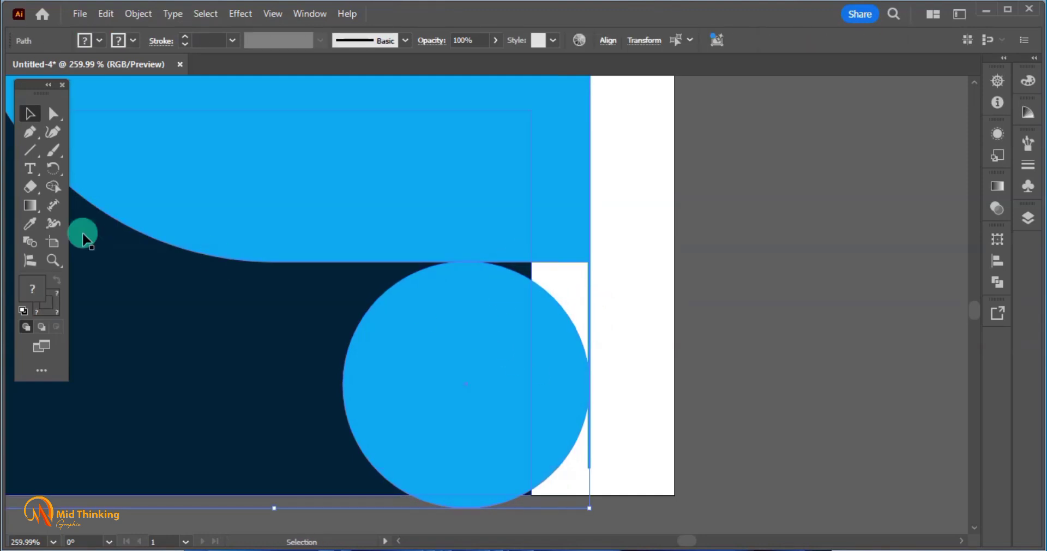
click(45, 190)
drag(543, 240, 582, 286)
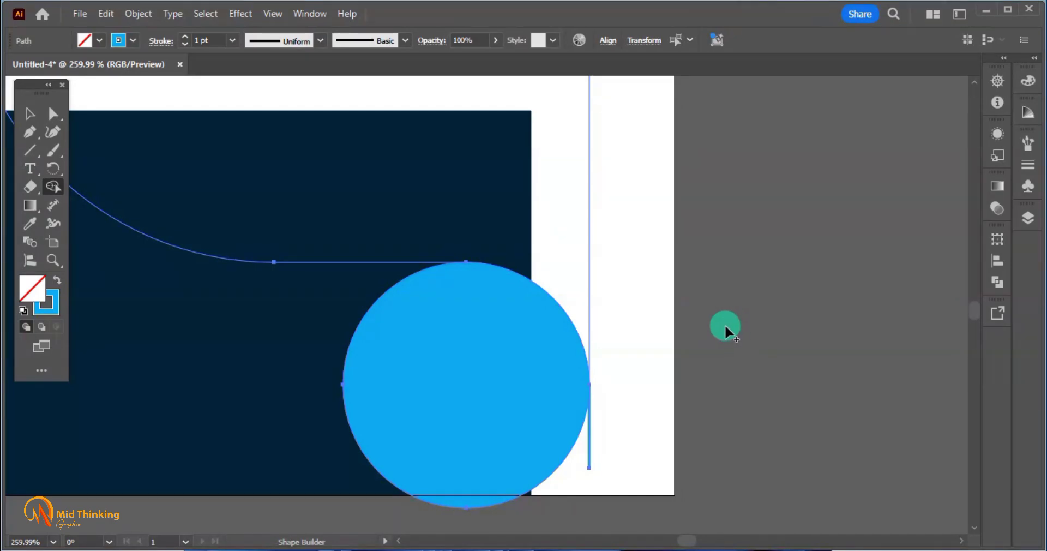
key(v)
click(725, 325)
Delete the leftover vertical line segments beside the small circle and along the merged teardrop.
click(588, 437)
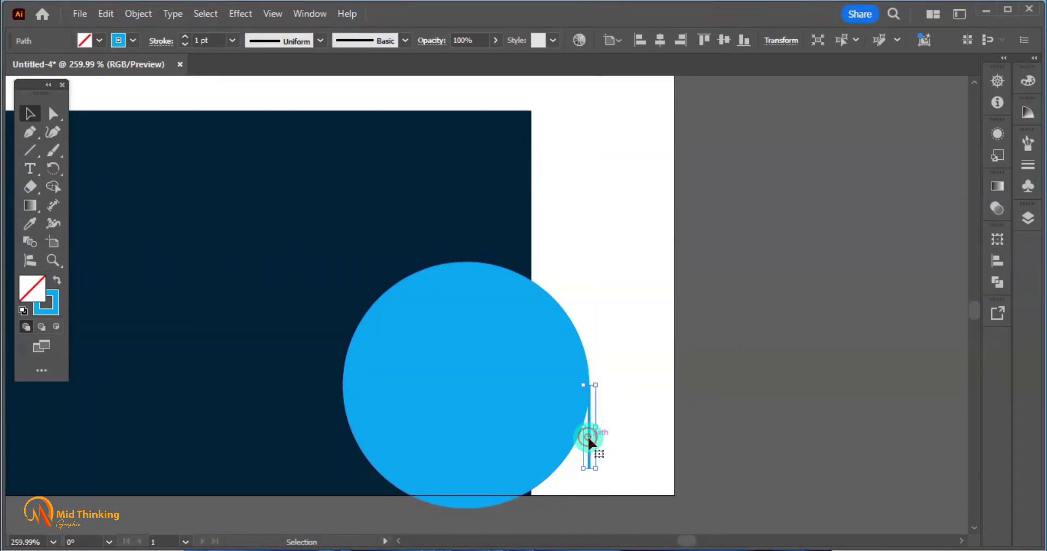
click(622, 417)
key(ctrl+0)
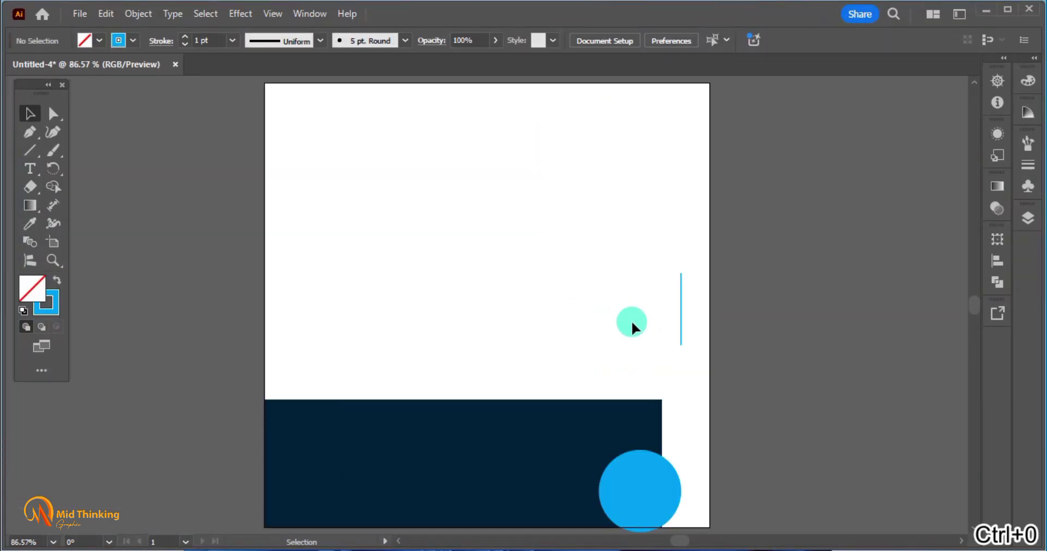
click(682, 313)
key(Delete)
Fill the merged teardrop outline with the small circle's cyan using the Eyedropper.
drag(596, 295, 596, 297)
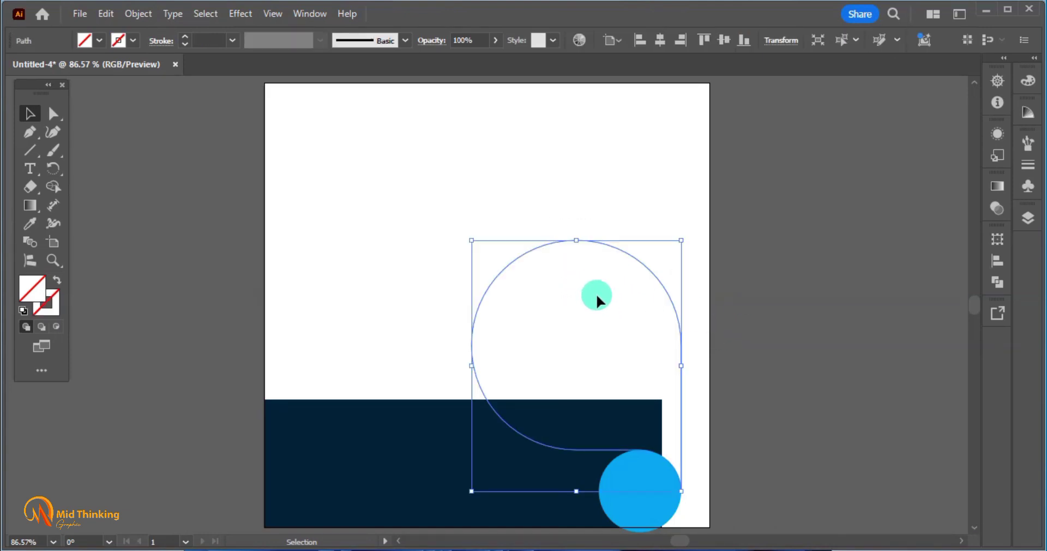
click(575, 199)
click(565, 242)
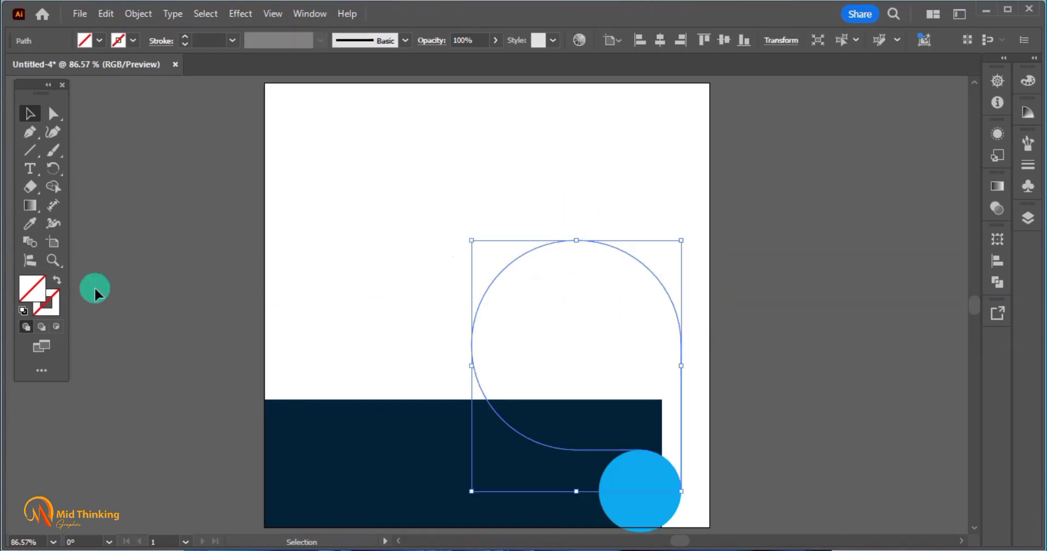
click(30, 223)
click(631, 487)
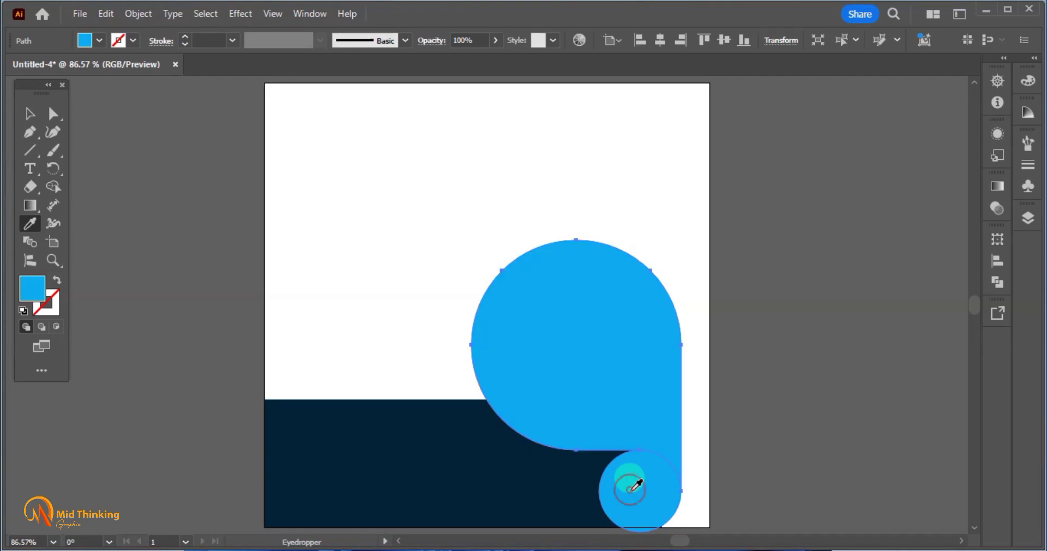
key(v)
click(734, 463)
Set the small circle's fill to C 100%, M 20% and send the circle to the back.
drag(753, 444, 672, 362)
click(568, 419)
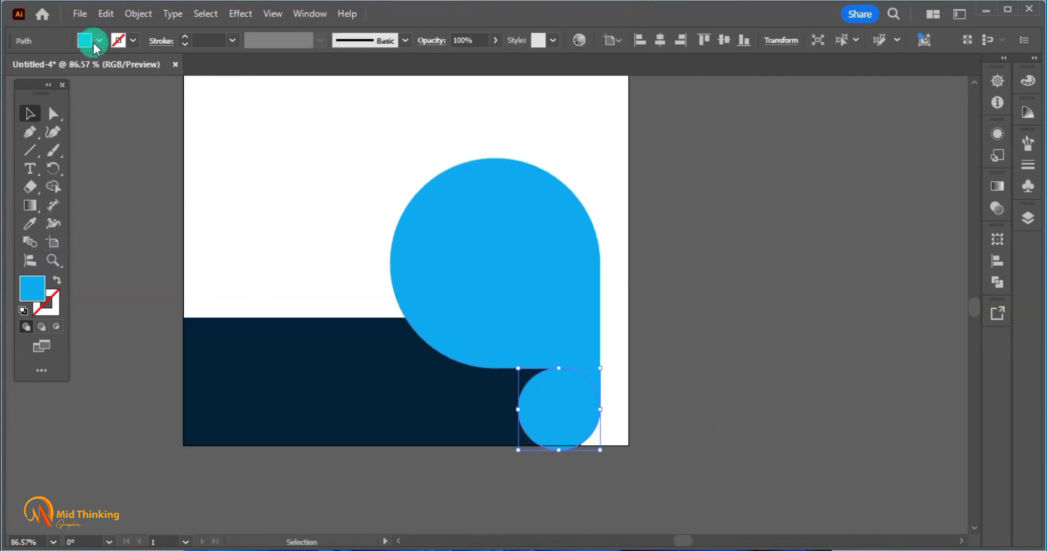
double_click(36, 280)
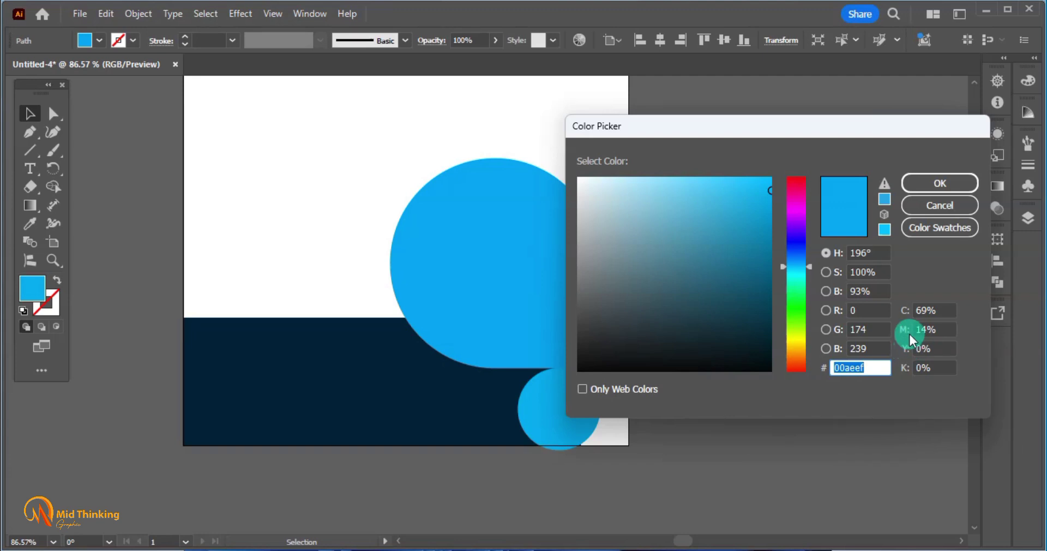
double_click(927, 311)
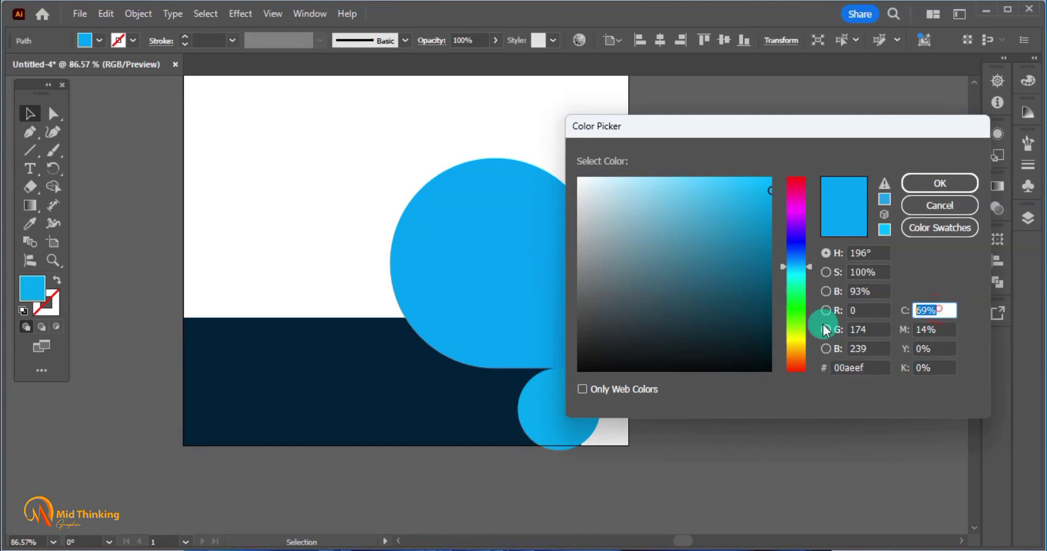
text(100)
key(Tab)
text(20)
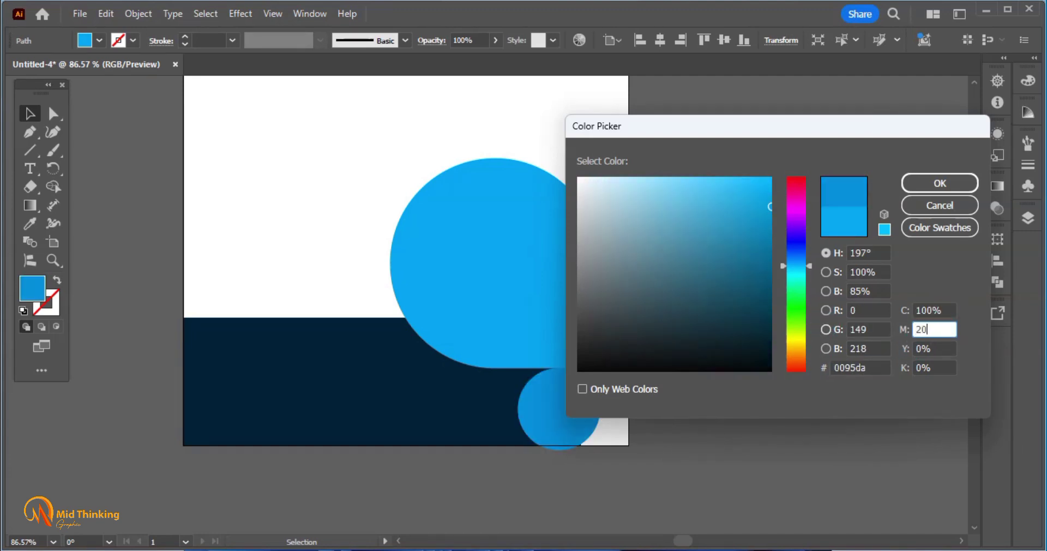
key(Return)
key(ctrl+shift+bracketleft)
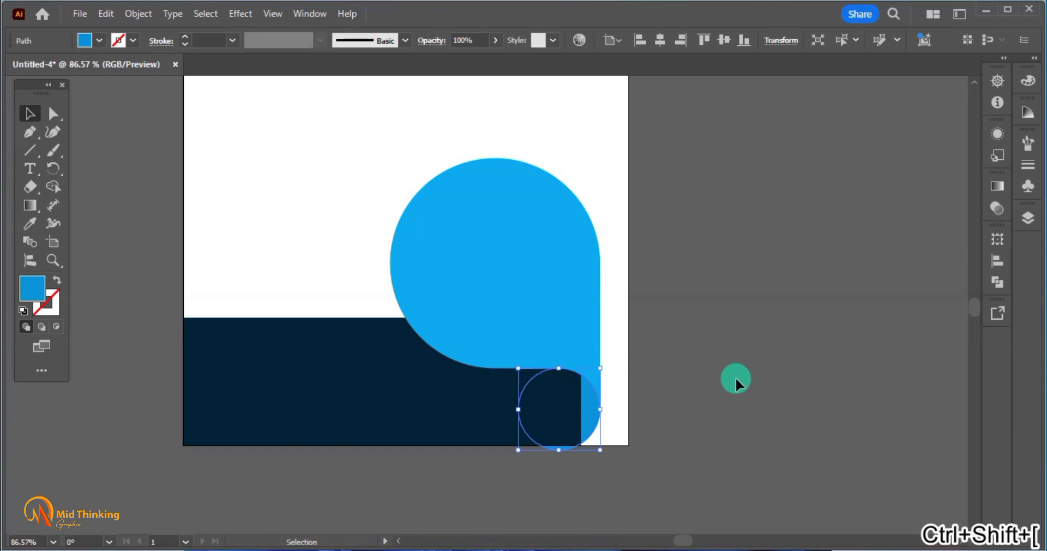
click(711, 381)
Nudge the teardrop and small circle up together so both lie above the artboard's bottom edge.
click(599, 422)
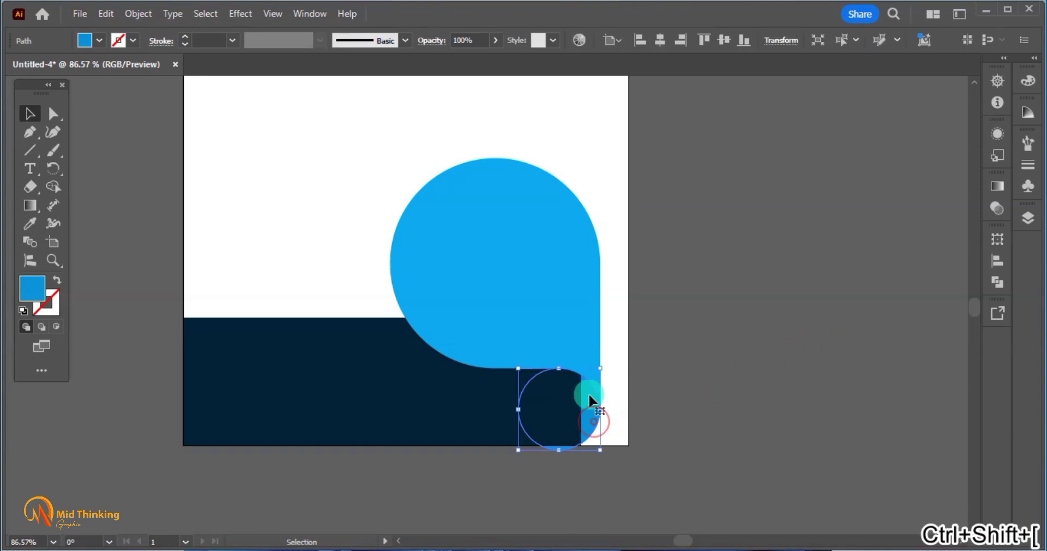
shift+click(575, 342)
key(shift+Up)
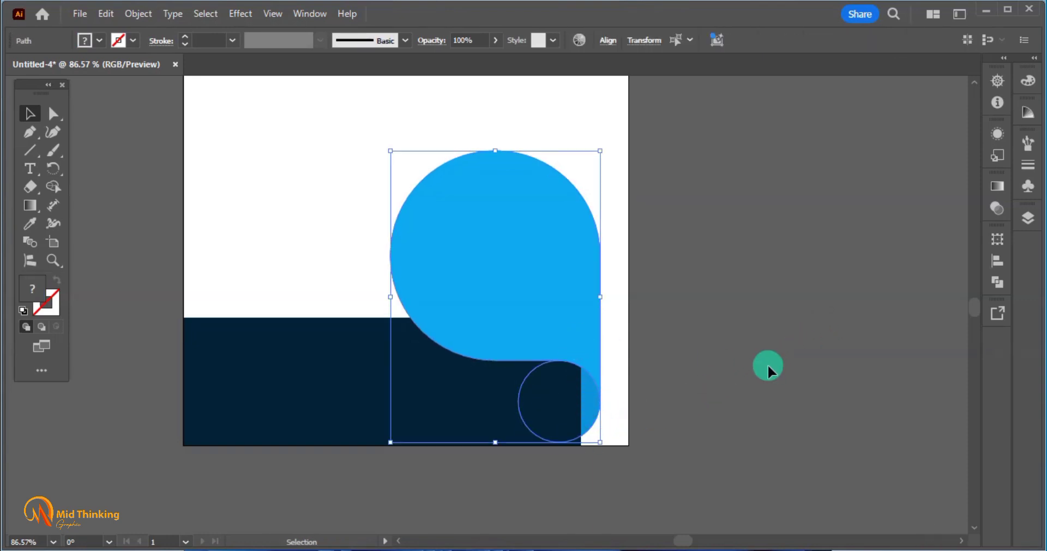
key(Up)
key(Up)
key(Up)
key(Up)
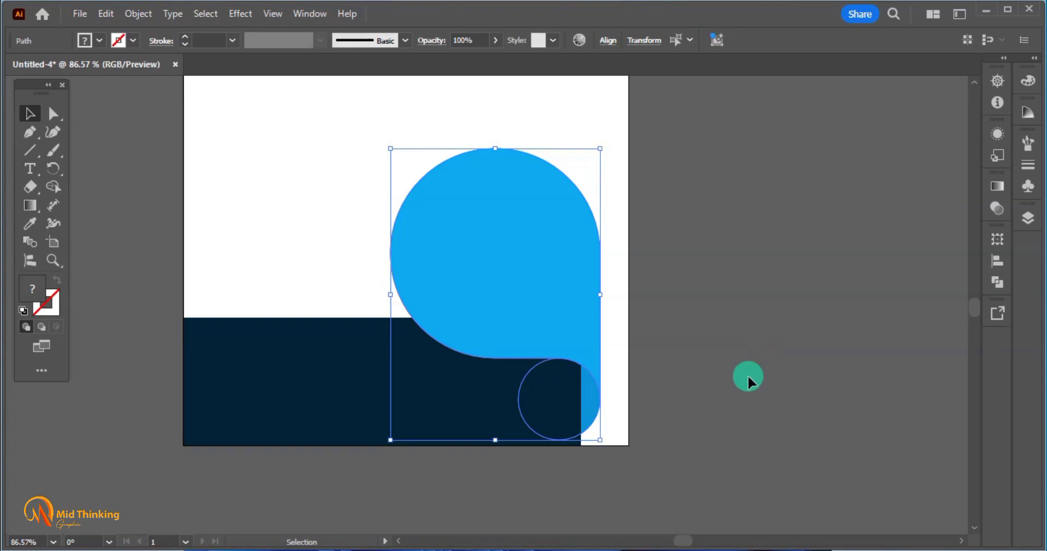
click(702, 386)
Scale the teardrop and small circle down slightly in proportion, keeping their top edge in place.
click(590, 412)
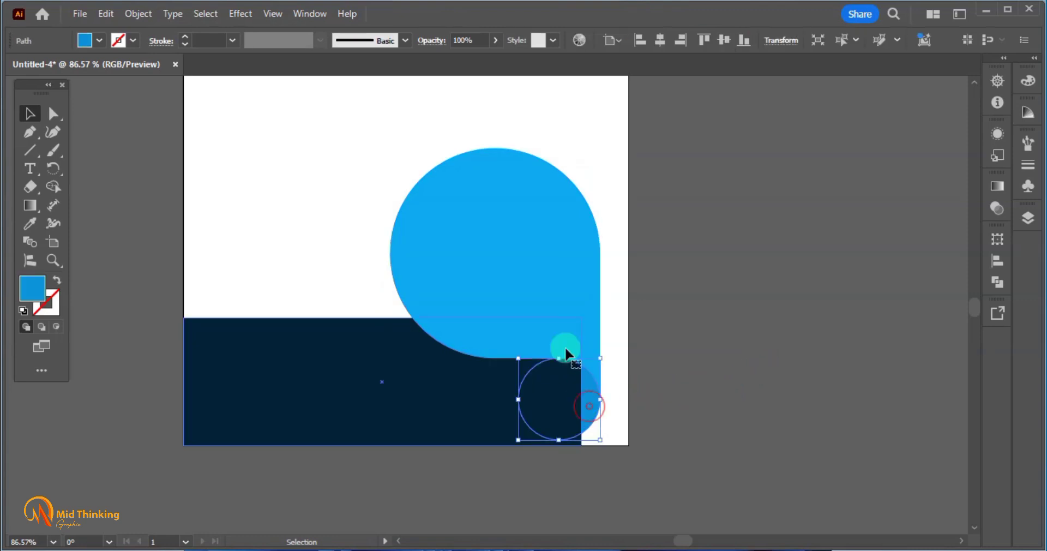
shift+click(568, 351)
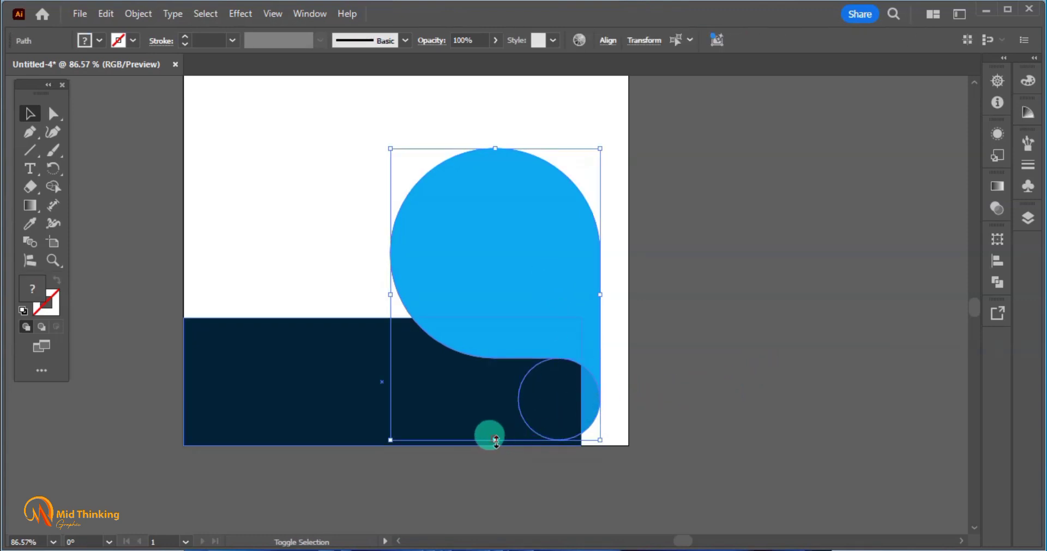
drag(497, 440, 489, 416)
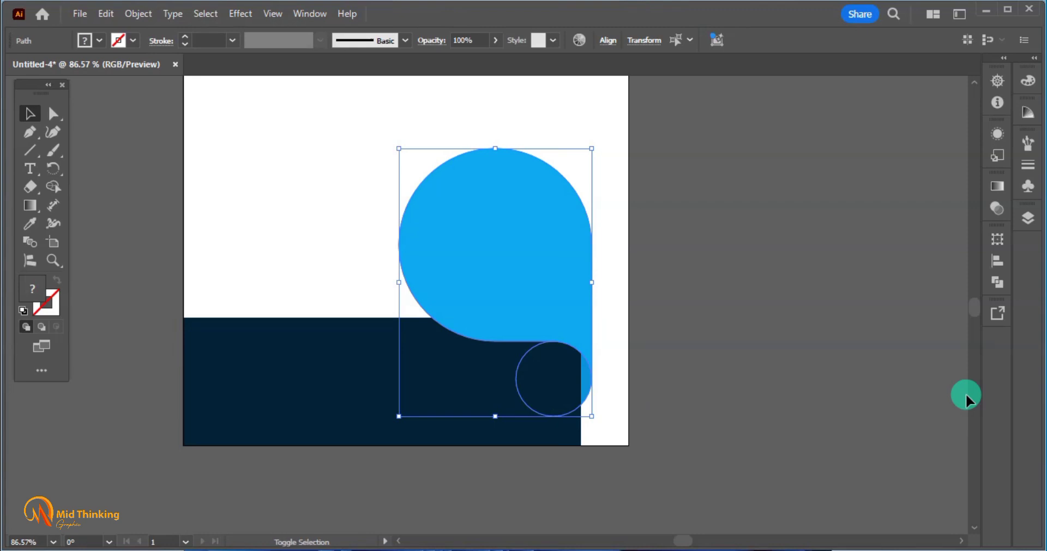
Move the scaled teardrop and small circle down until they end just above the artboard's bottom edge.
key(shift+Down)
key(shift+Down)
key(shift+Down)
key(shift+Down)
key(shift+Down)
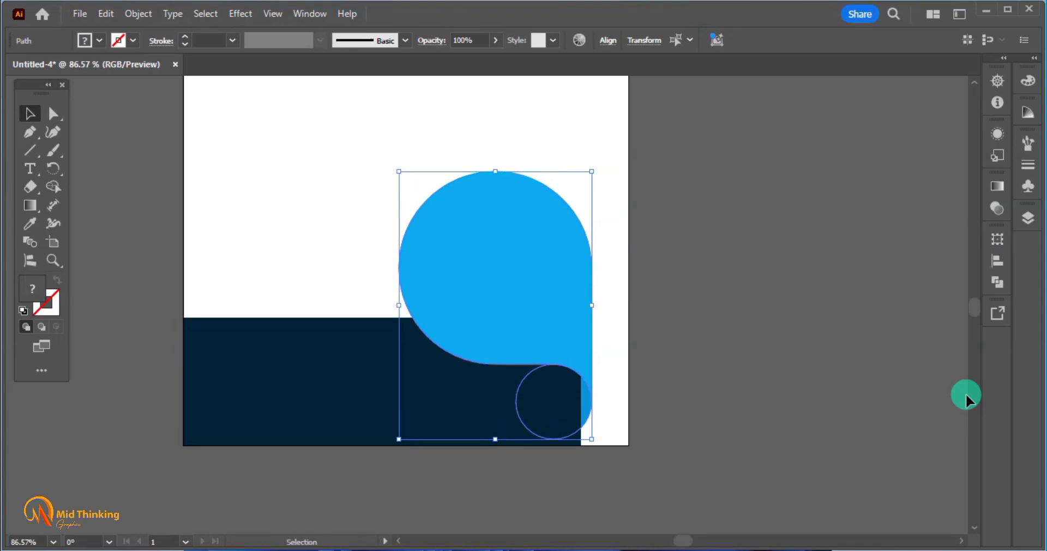
click(750, 373)
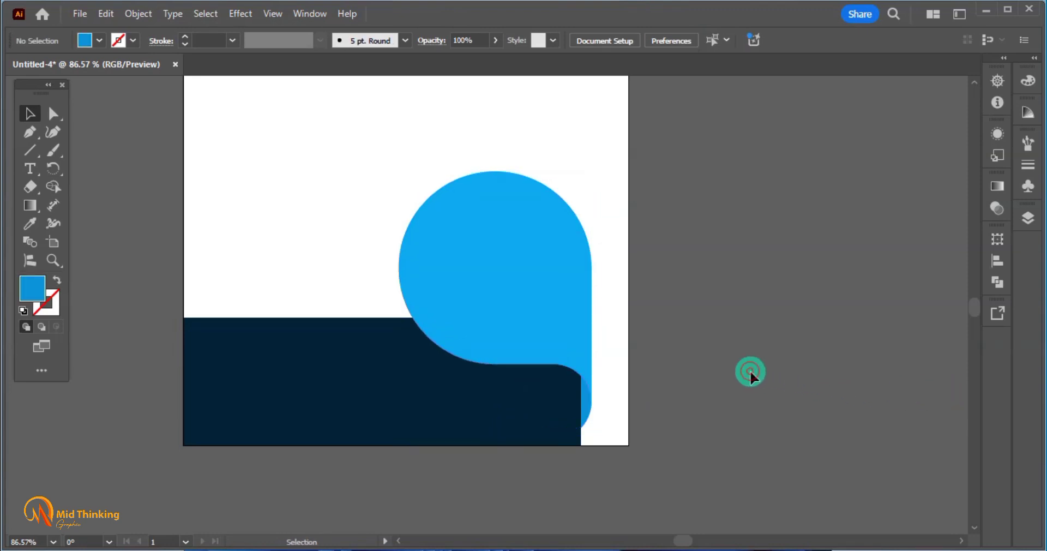
Draw a large blue circle with the Ellipse tool in the white area above the navy band.
key(ctrl+0)
drag(766, 399, 717, 373)
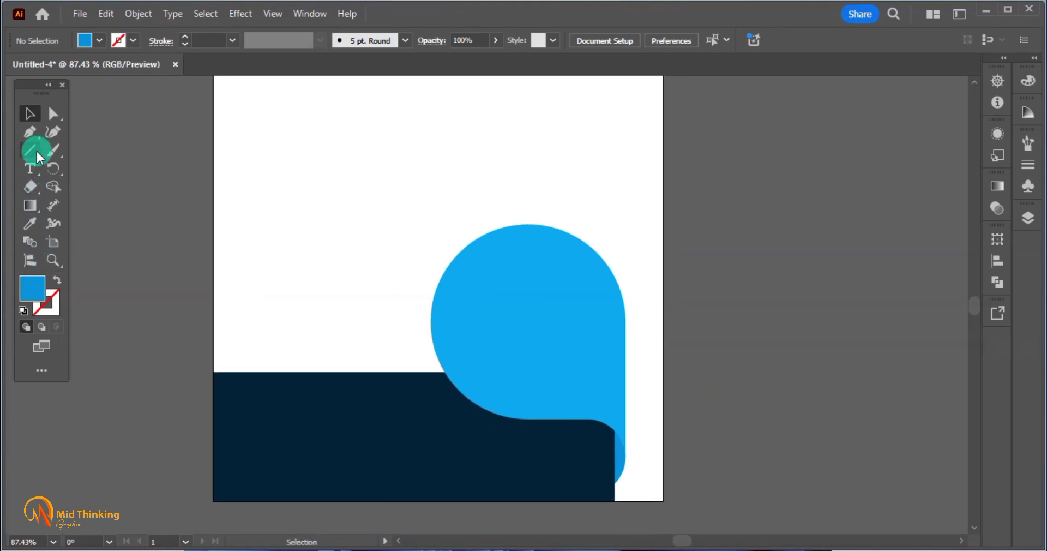
drag(37, 151, 90, 167)
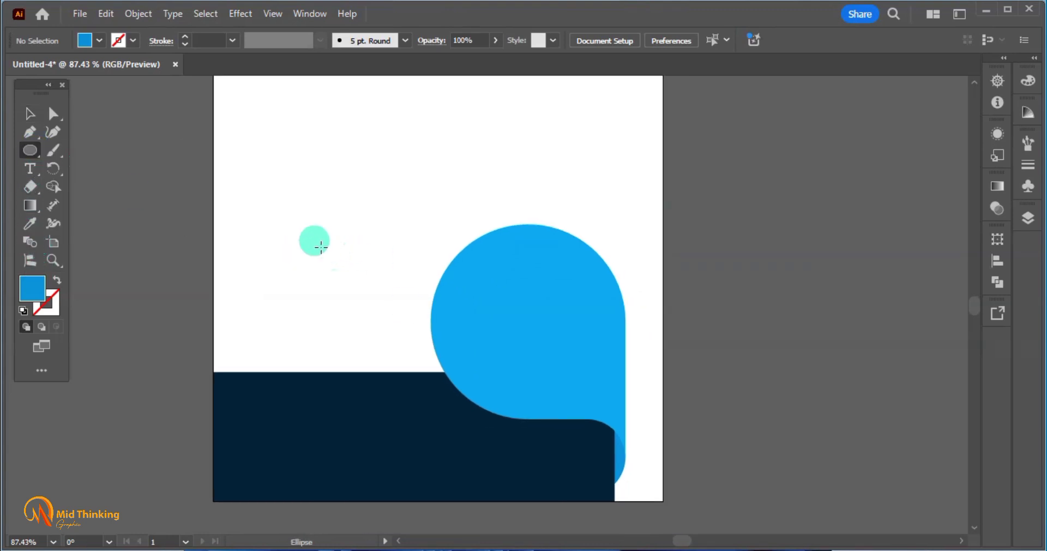
drag(321, 246, 410, 316)
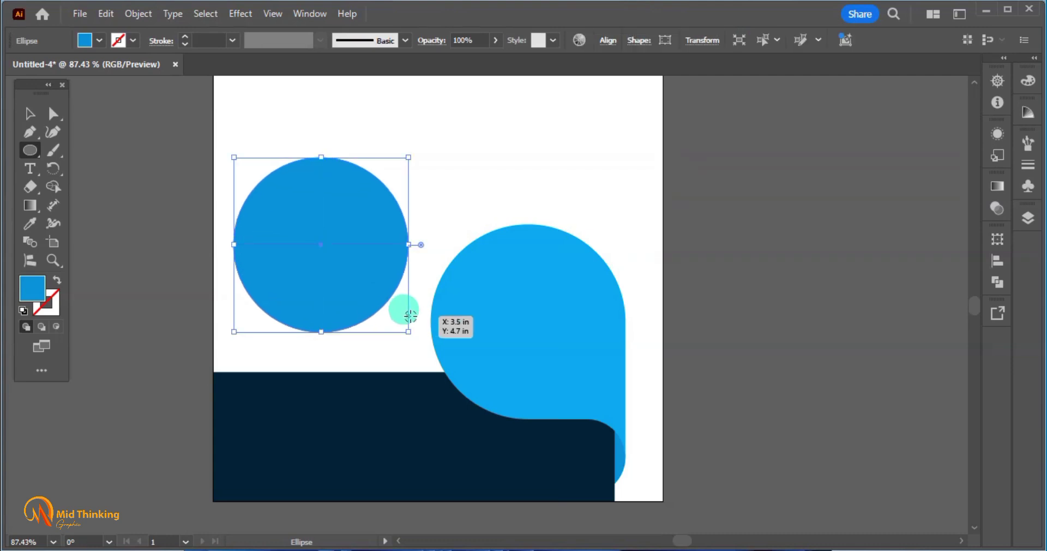
Centre the large circle inside the teardrop's round part and enlarge it to leave a thin cyan rim.
key(v)
drag(346, 252, 536, 318)
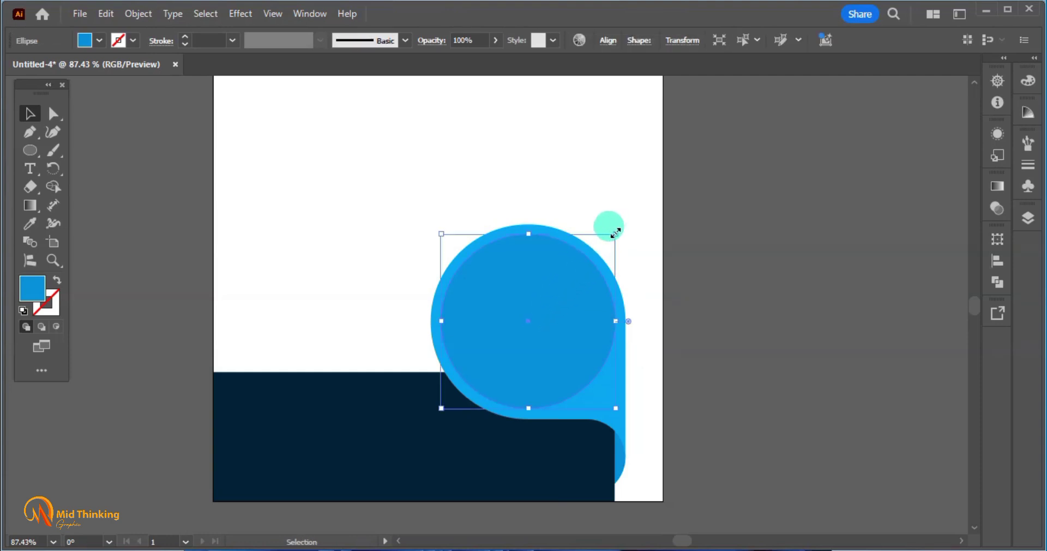
drag(614, 231, 619, 231)
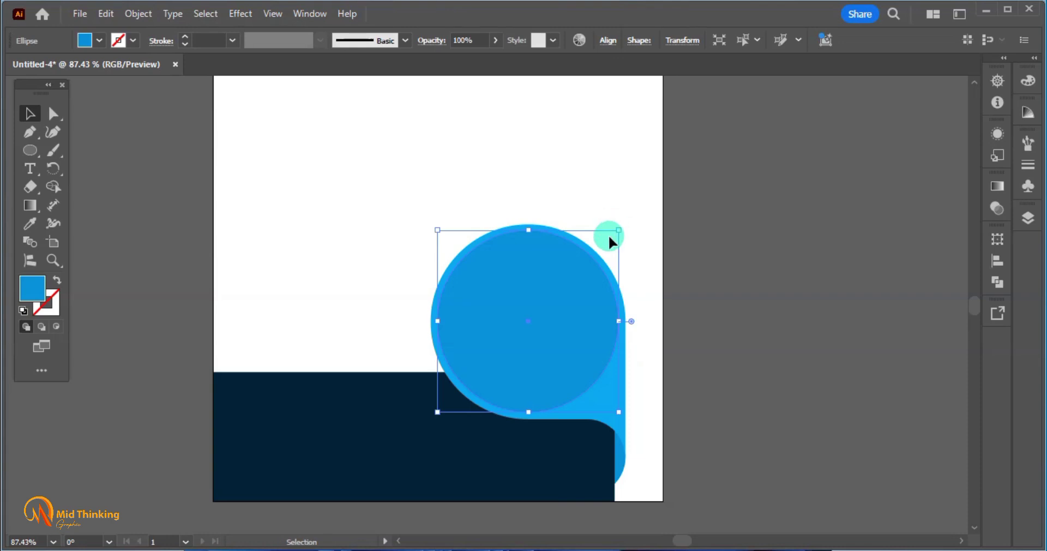
Change the large circle's fill to white.
click(86, 39)
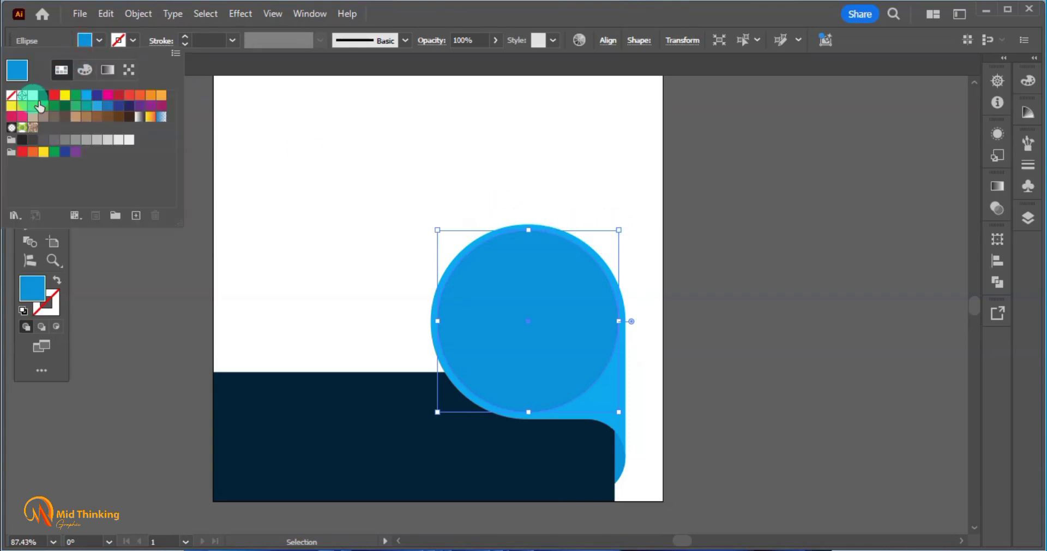
click(31, 98)
click(288, 268)
click(325, 287)
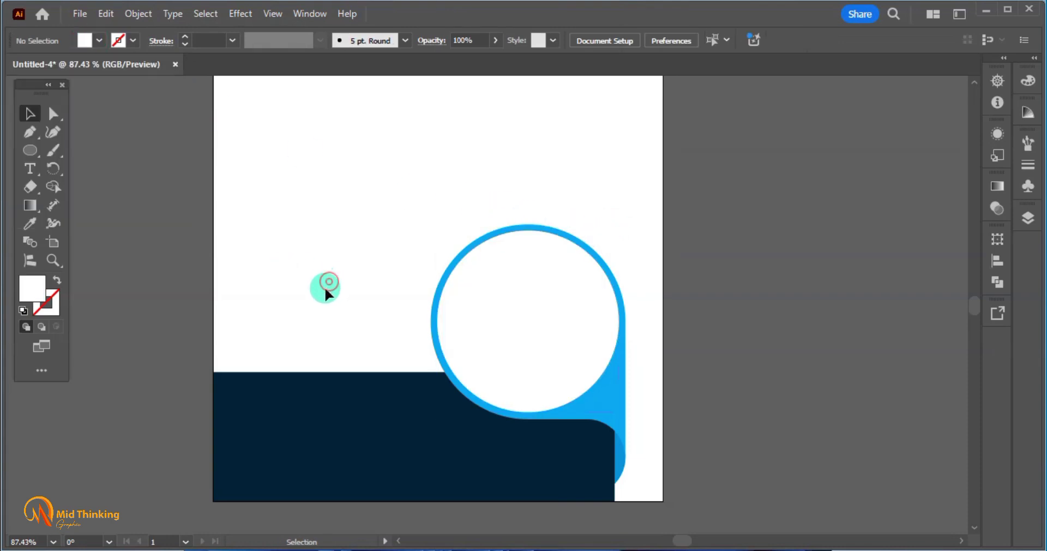
click(597, 353)
click(138, 14)
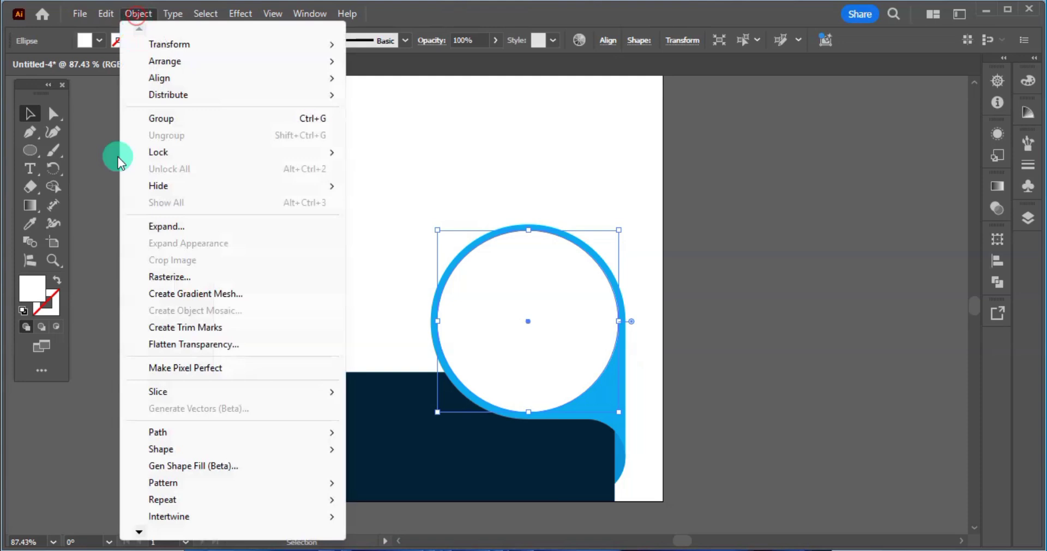
click(194, 432)
click(395, 276)
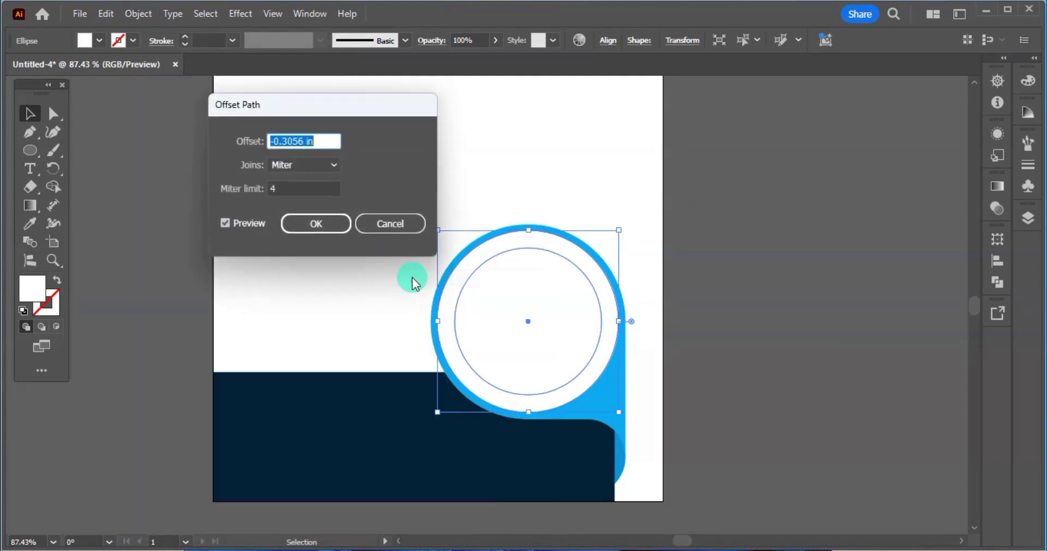
key(Escape)
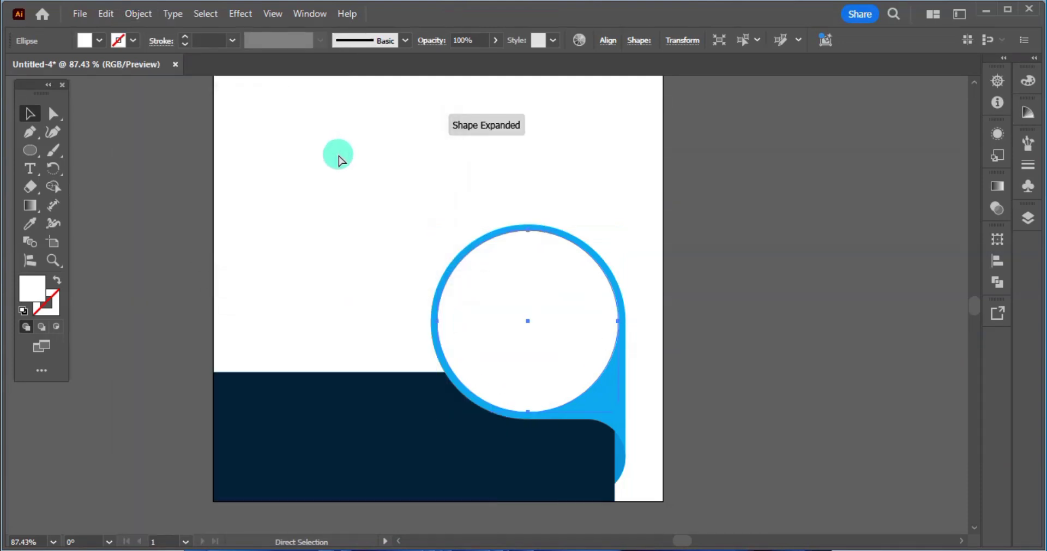
Show the rulers and change the document's ruler units to pixels.
key(ctrl+r)
right_click(387, 86)
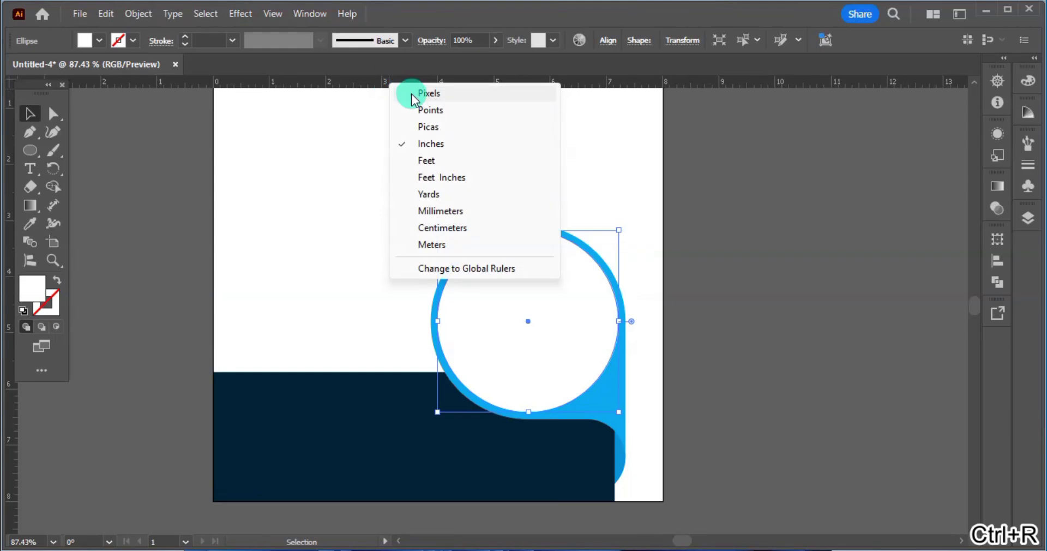
click(411, 93)
click(376, 185)
click(506, 309)
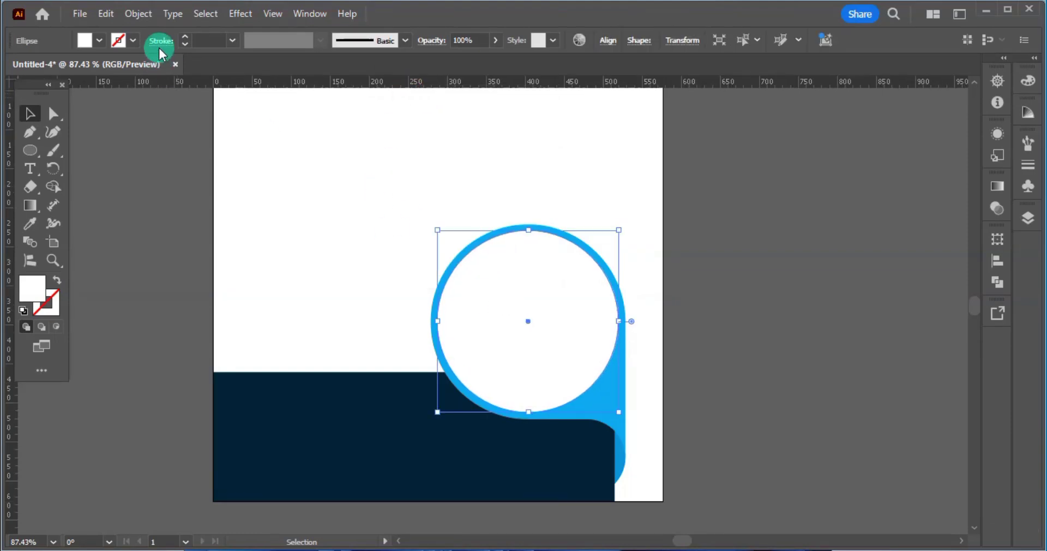
Offset the white circle's path inward by -6 px with miter joins.
click(138, 14)
mouse_move(188, 431)
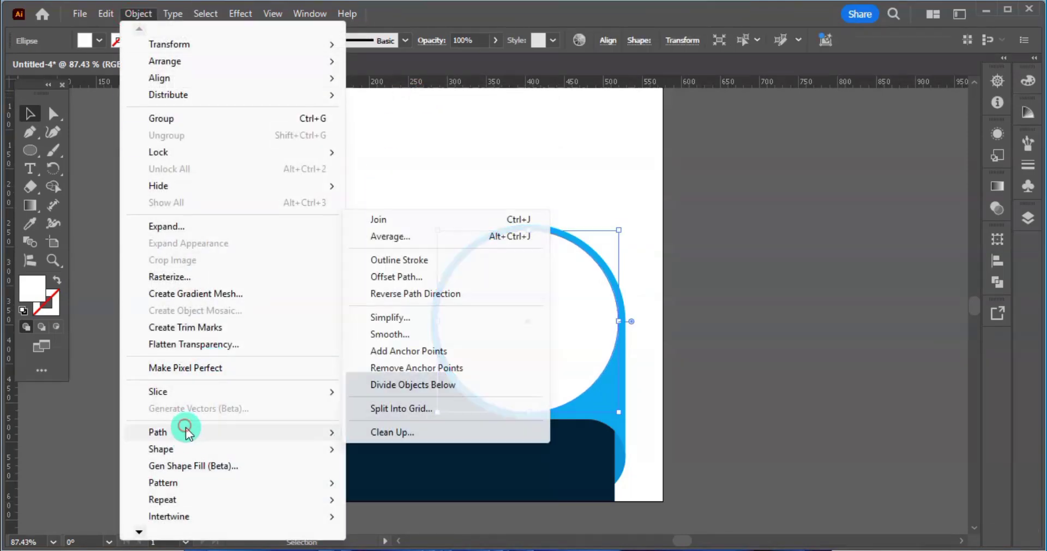
click(416, 275)
scroll(315, 140, up, 13)
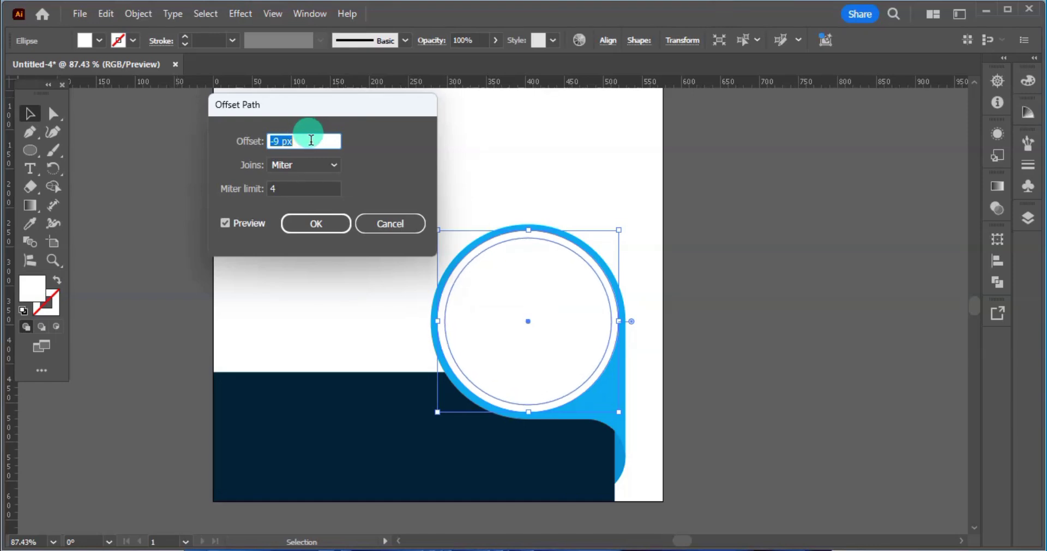
key(Up)
key(Up)
key(Up)
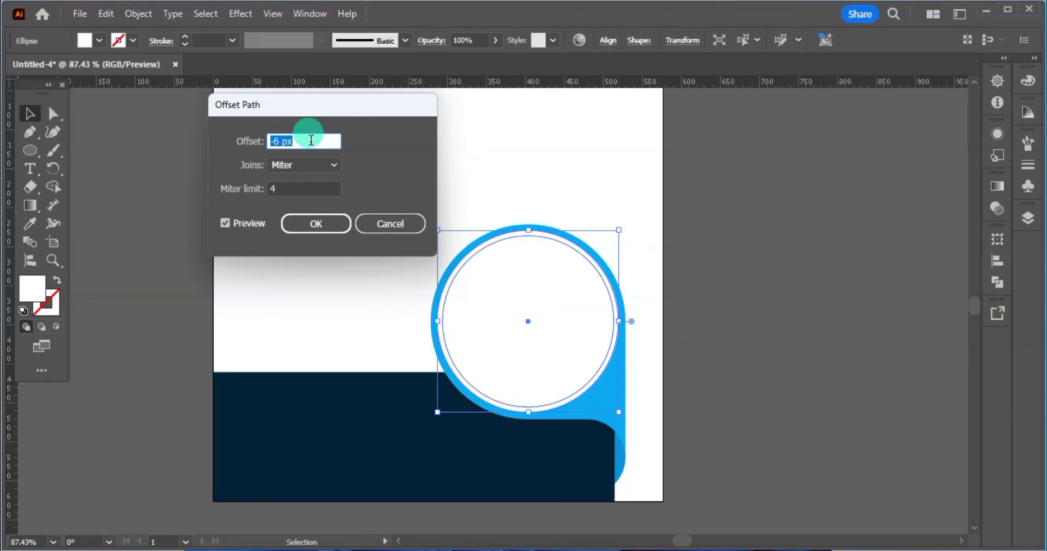
click(315, 224)
Fill the offset inner circle with a light grey swatch and deselect it.
click(100, 40)
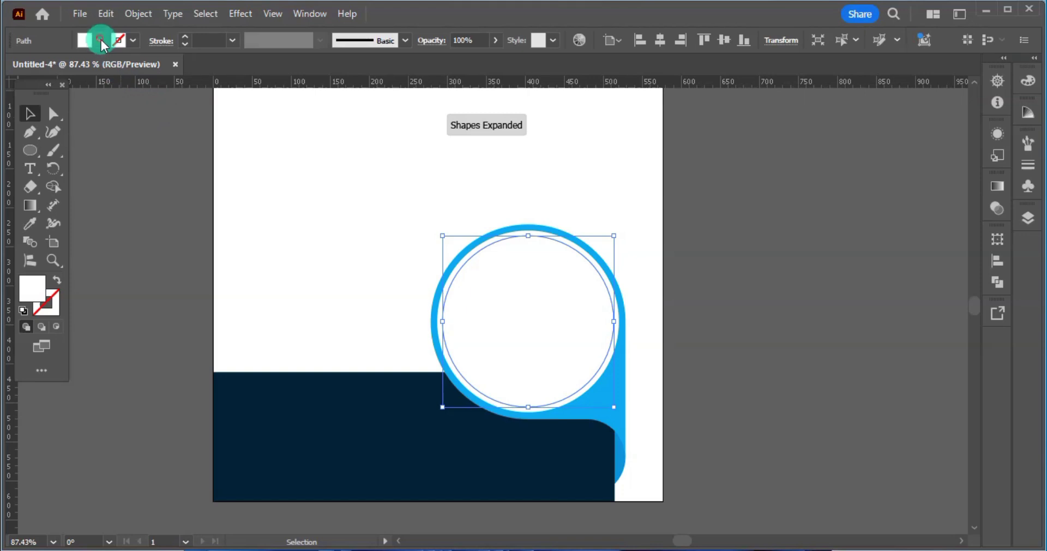
click(96, 142)
click(277, 257)
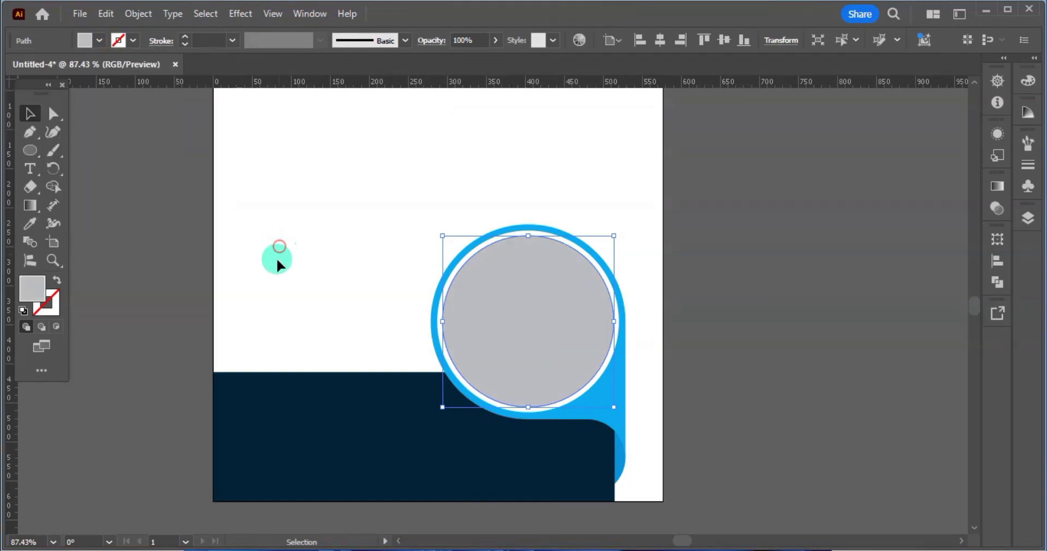
click(268, 275)
Raise the navy band's top edge until the band is about 200 px tall, keeping its bottom edge in place.
key(ctrl+0)
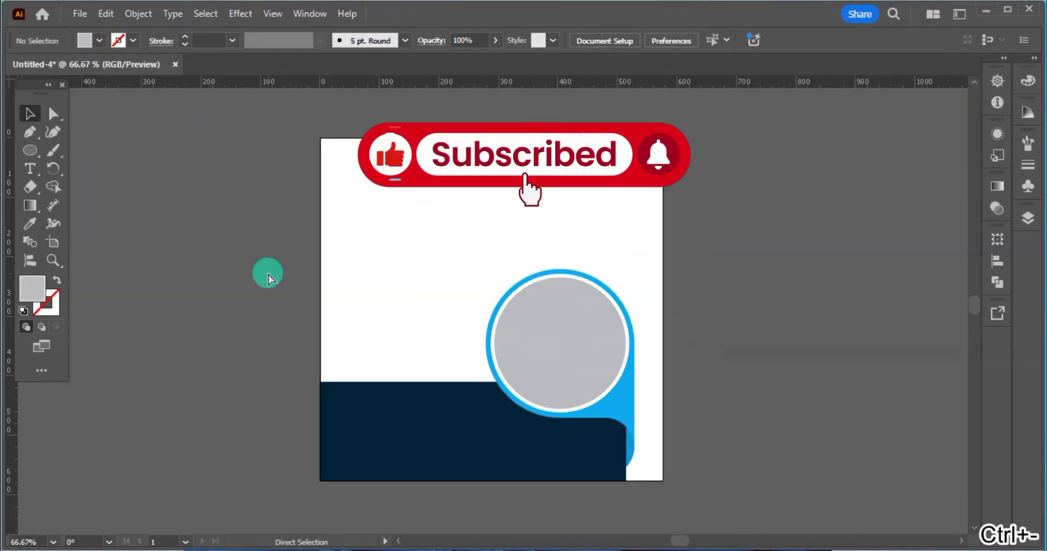
key(ctrl+minus)
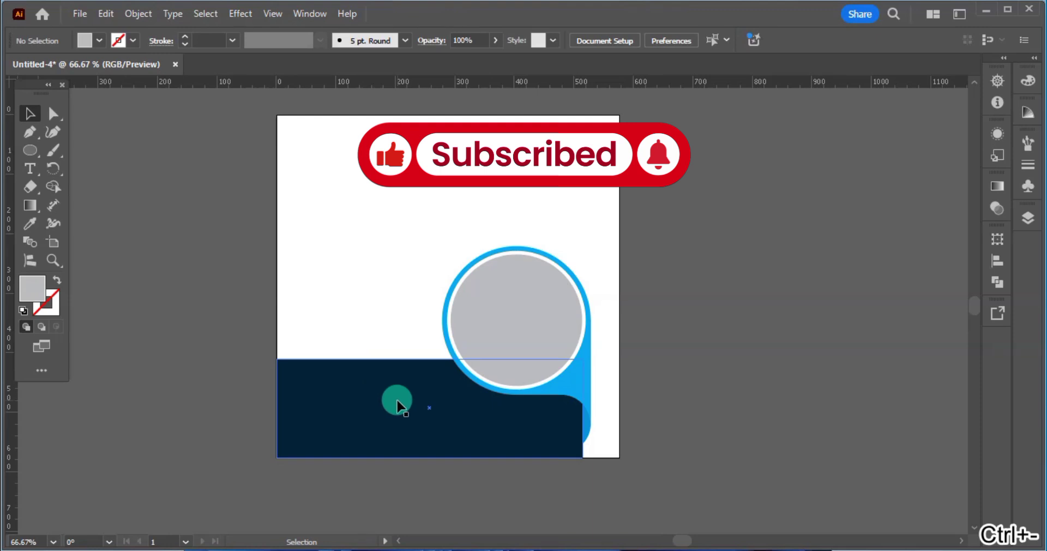
click(397, 400)
drag(429, 359, 426, 339)
click(401, 265)
Move the teardrop, its inner circles and the small fold circle up together by about 30 px.
drag(615, 321, 615, 323)
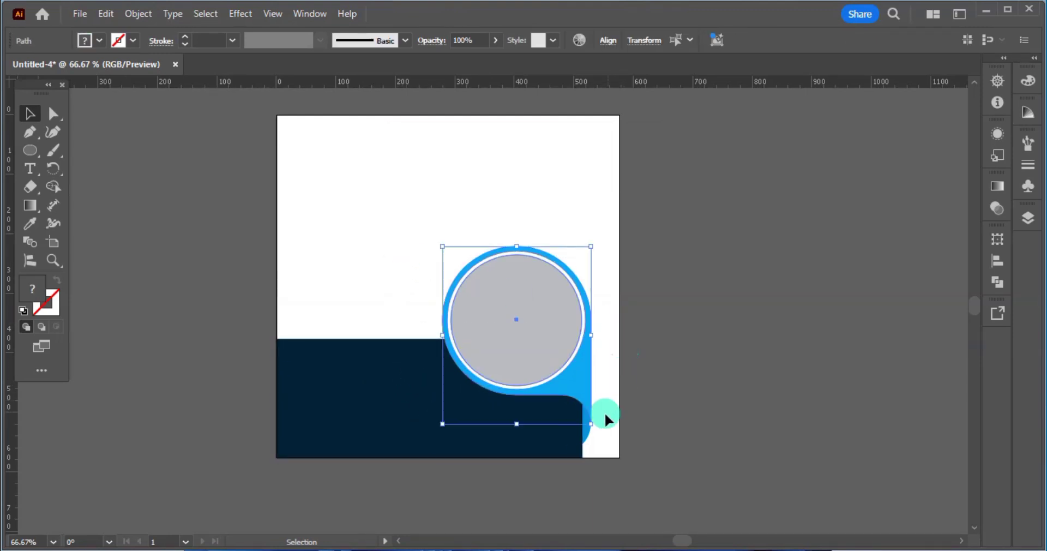
shift+click(585, 436)
key(shift+Up)
key(shift+Up)
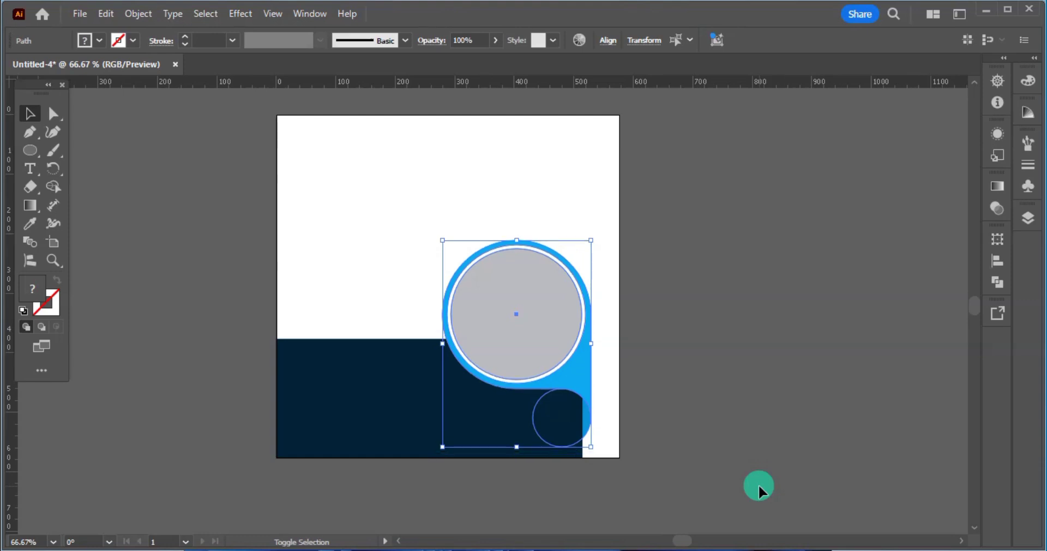
key(shift+Up)
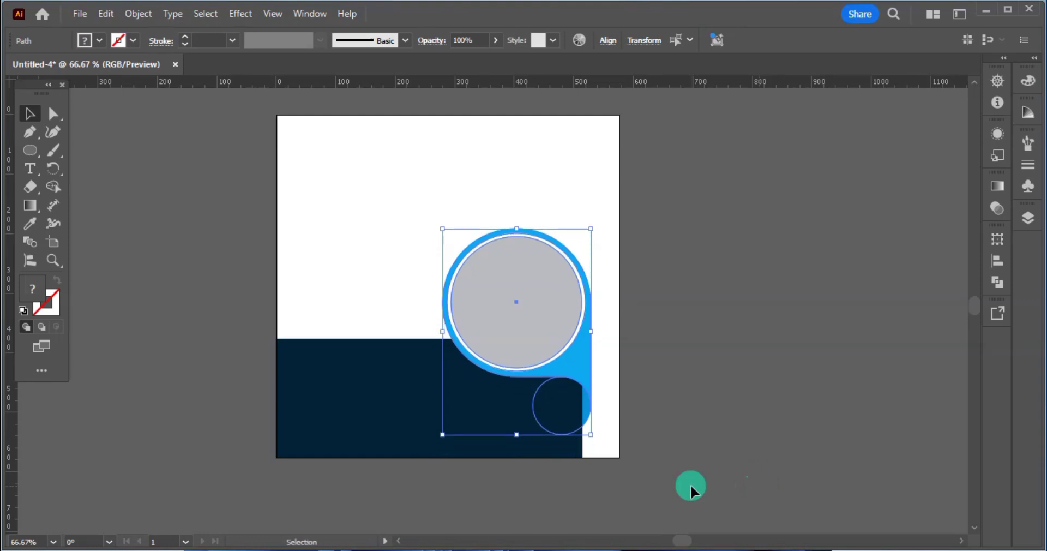
click(655, 406)
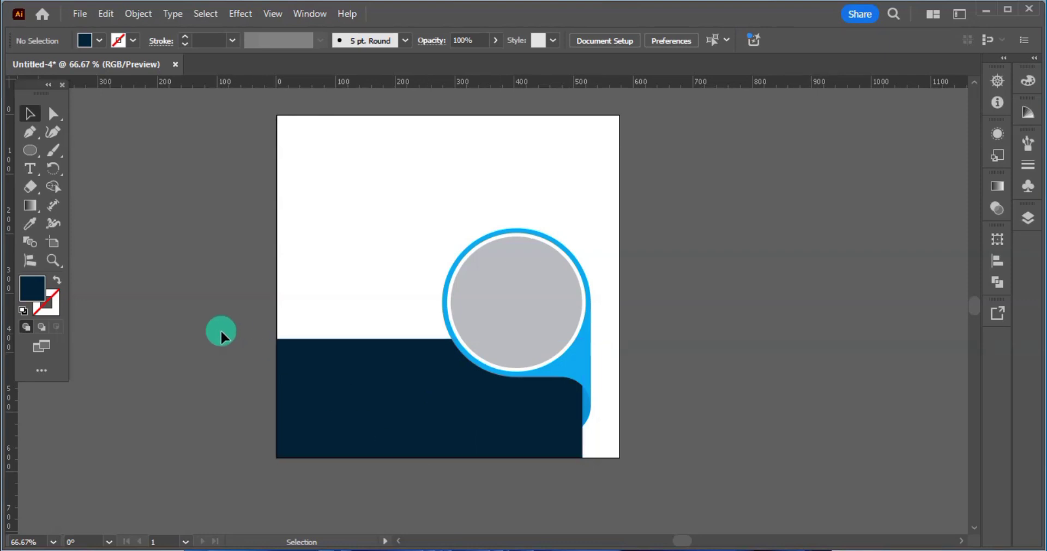
Round only the top-left corner of the navy band slightly.
click(295, 358)
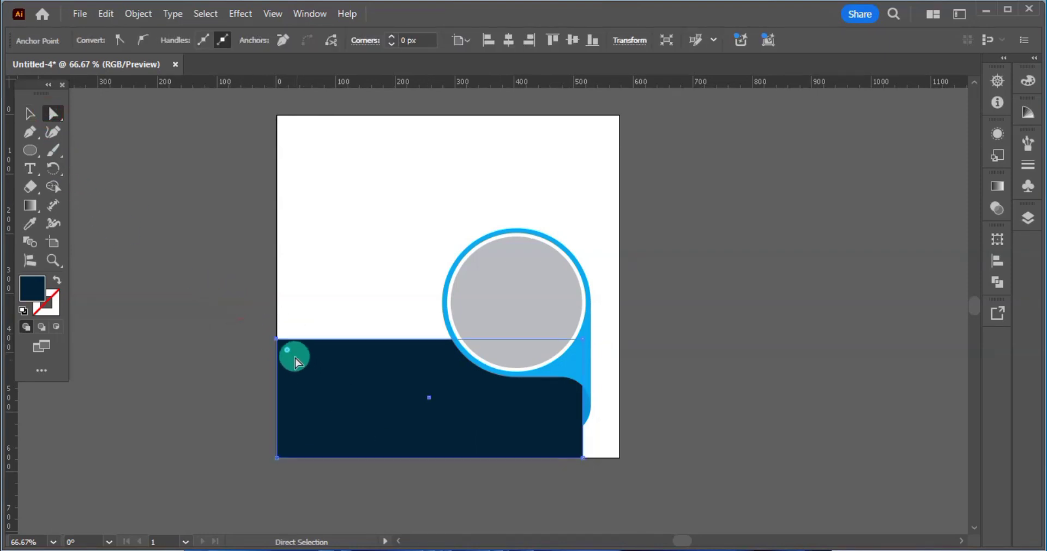
drag(290, 354, 291, 358)
key(v)
click(211, 372)
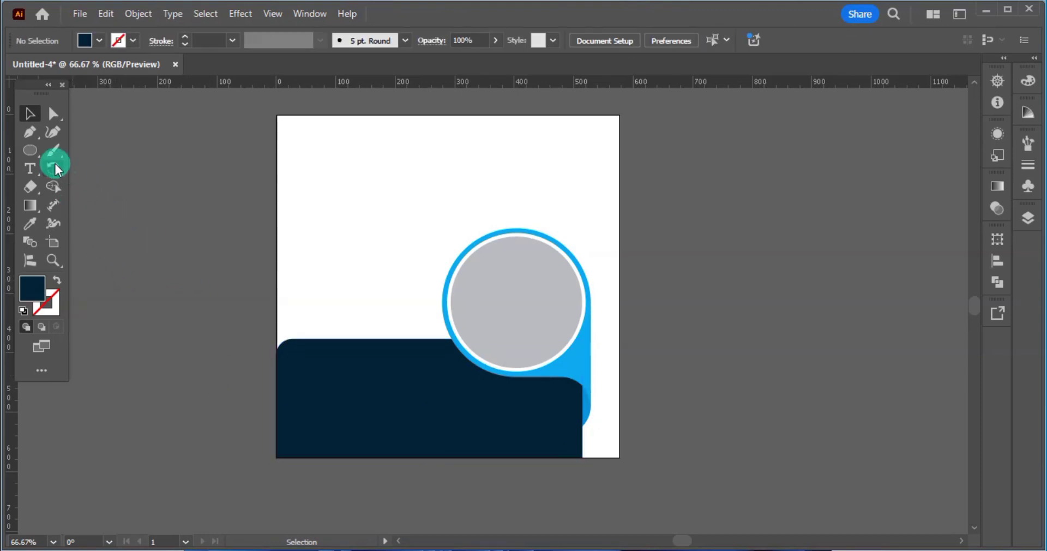
Create a rectangle 576 px wide and 576 px high (8 in square) with the Rectangle tool.
drag(29, 151, 67, 151)
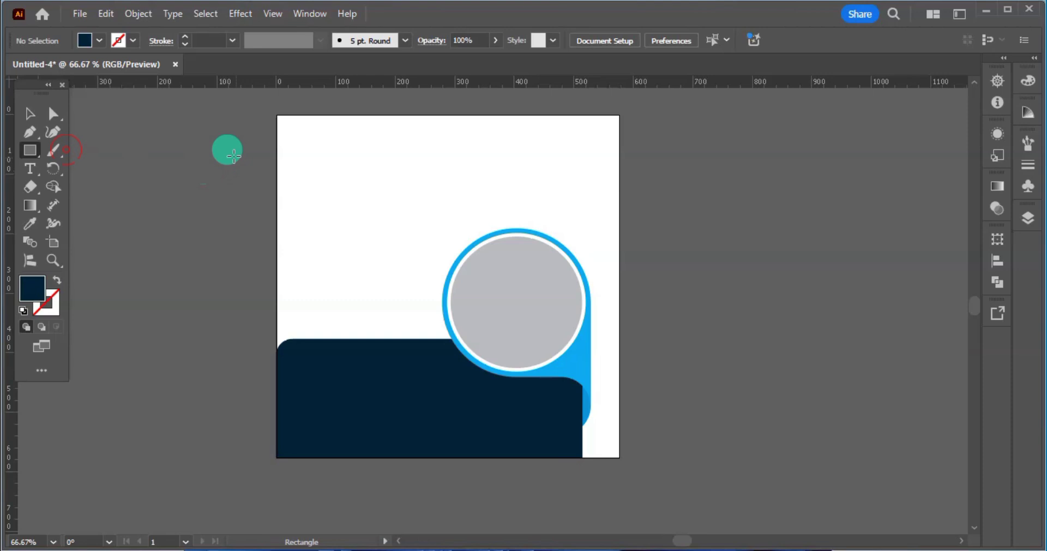
click(280, 138)
text(8)
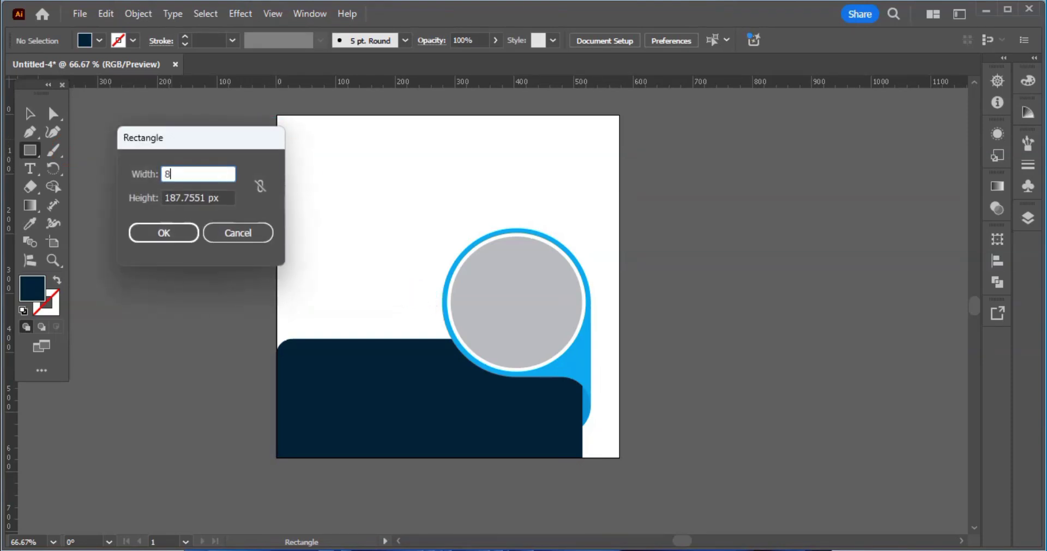
text(76)
key(Tab)
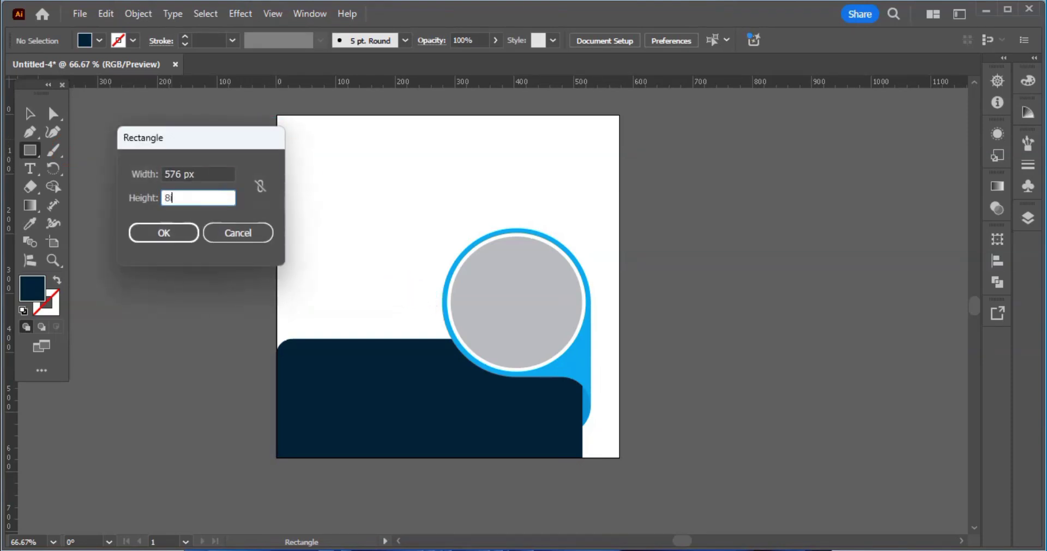
text(8in)
click(178, 236)
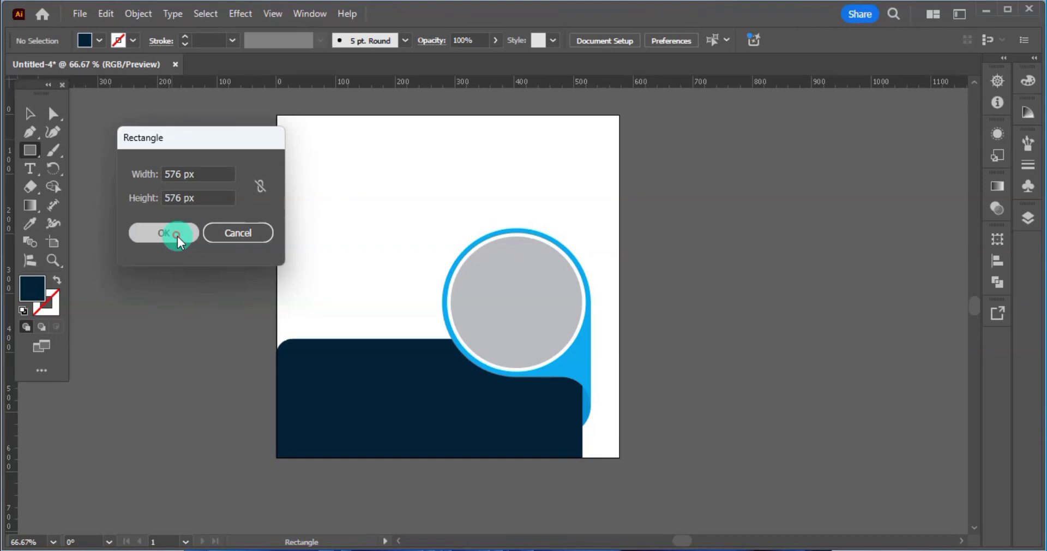
Centre the new square horizontally and vertically on the artboard.
key(v)
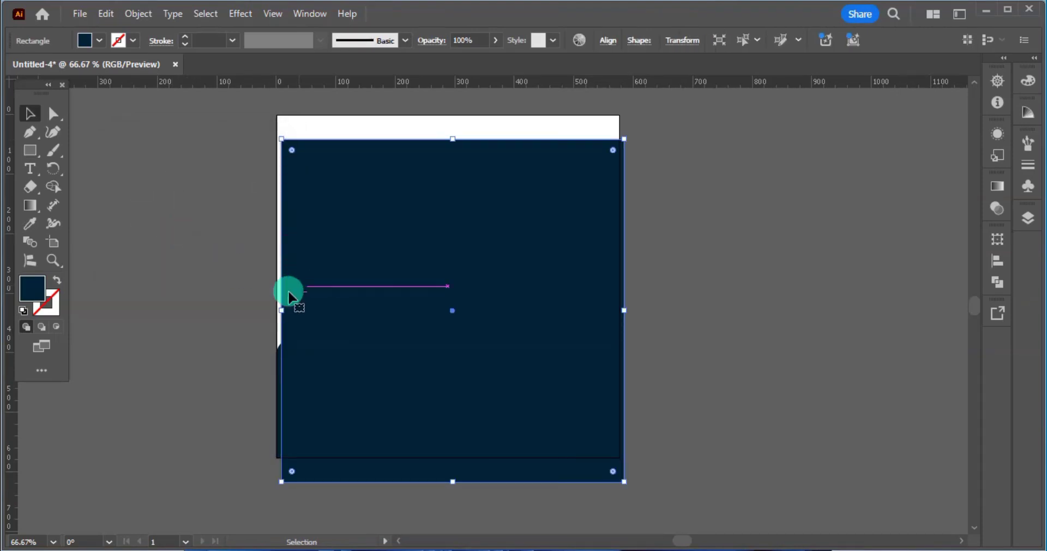
click(605, 43)
click(574, 83)
click(475, 83)
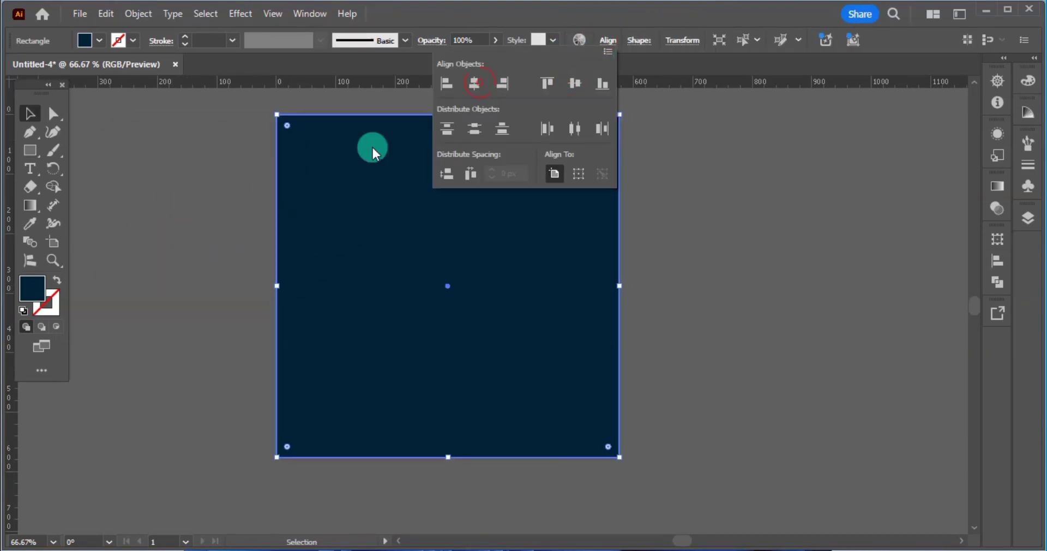
Fill the square with light grey using CMYK values 0, 0, 0 and 15%.
double_click(32, 288)
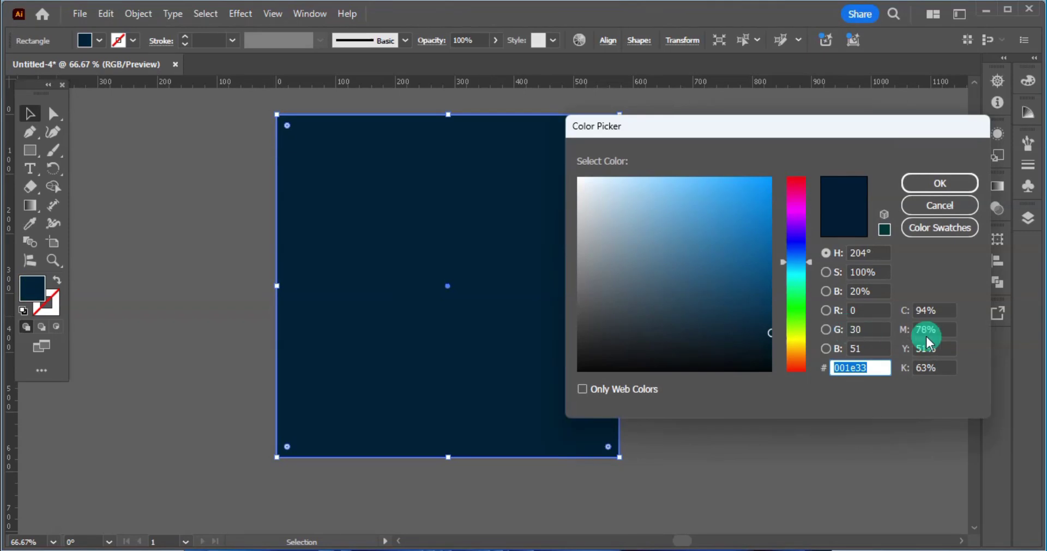
key(Tab)
text(0)
key(Tab)
text(0)
key(Tab)
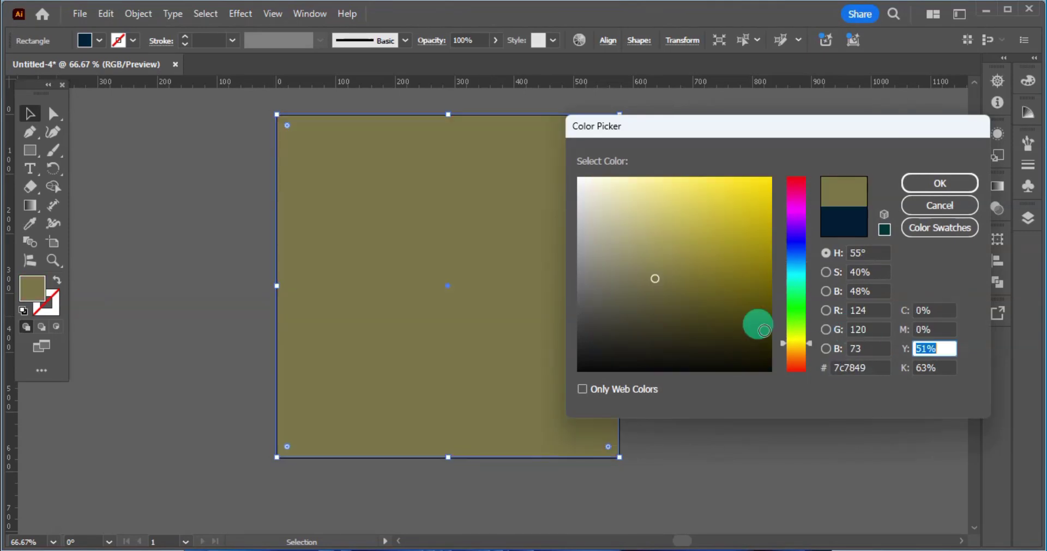
text(0)
key(Tab)
text(13)
key(Return)
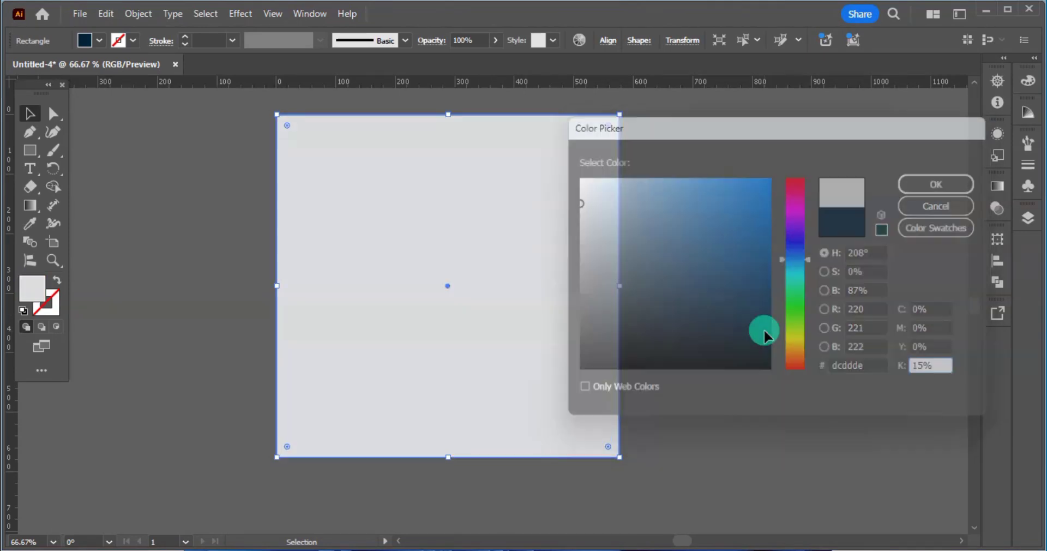
click(759, 334)
Send the light grey square to the back, behind all the other shapes.
click(462, 215)
key(a)
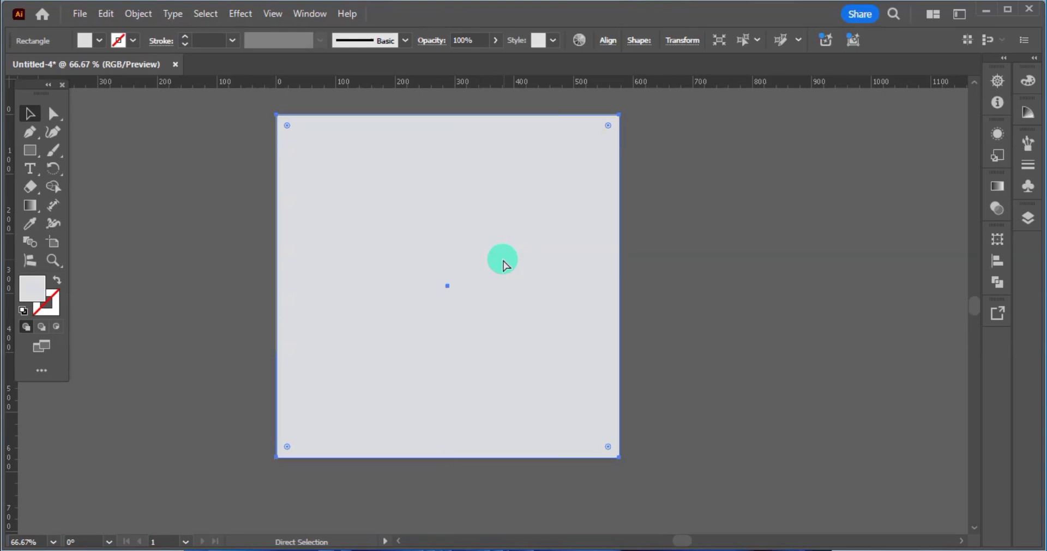
key(v)
right_click(437, 233)
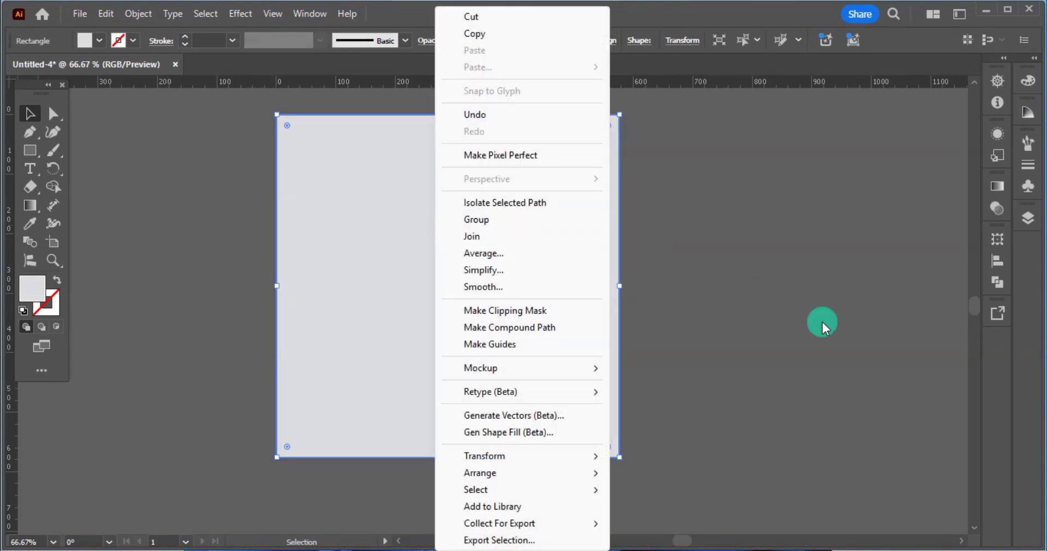
click(499, 473)
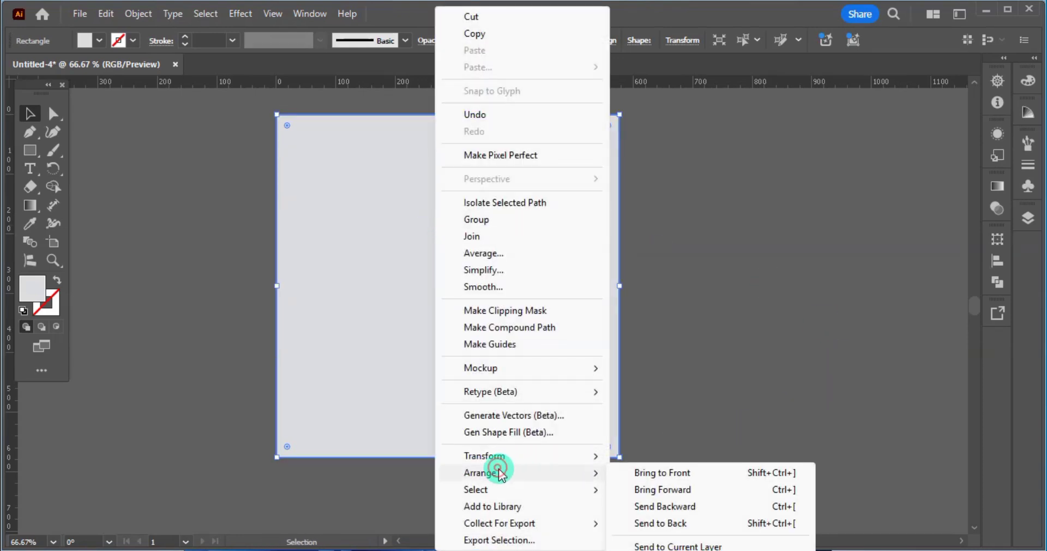
click(674, 525)
click(691, 427)
Narrow the grey rectangle from its right side to about 360 px and shorten it from below to the navy band's top edge.
click(354, 248)
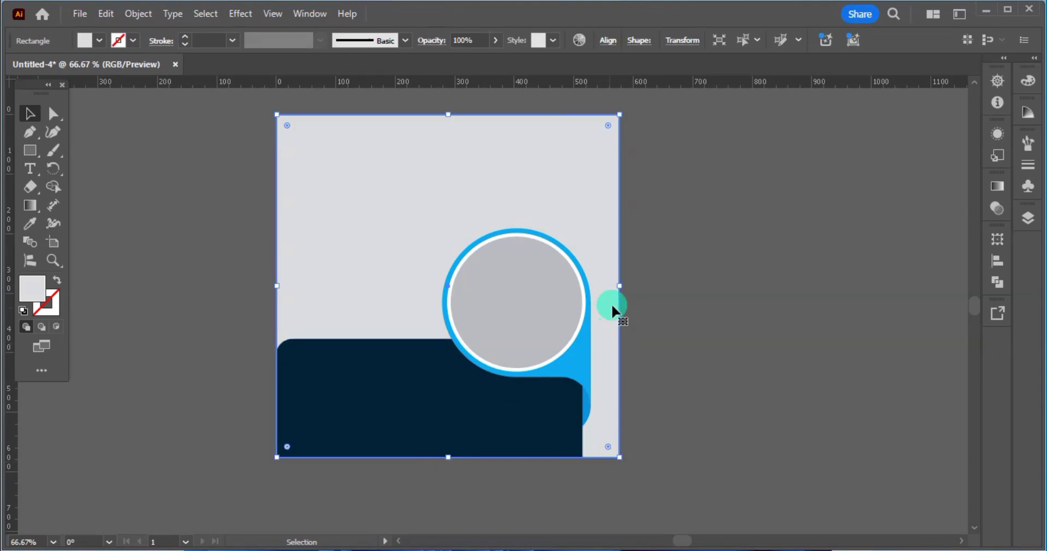
drag(618, 285, 492, 294)
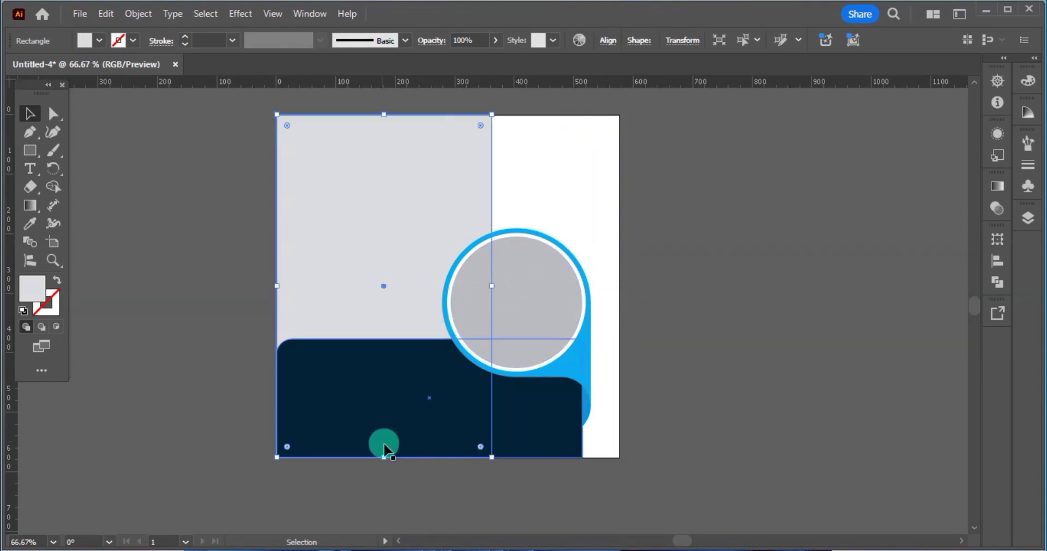
drag(381, 456, 389, 340)
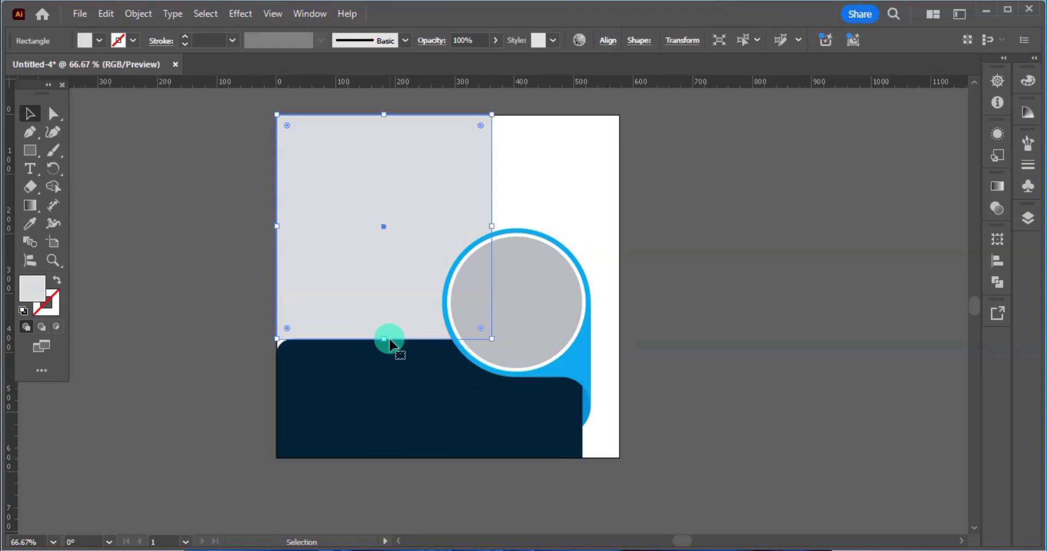
click(222, 386)
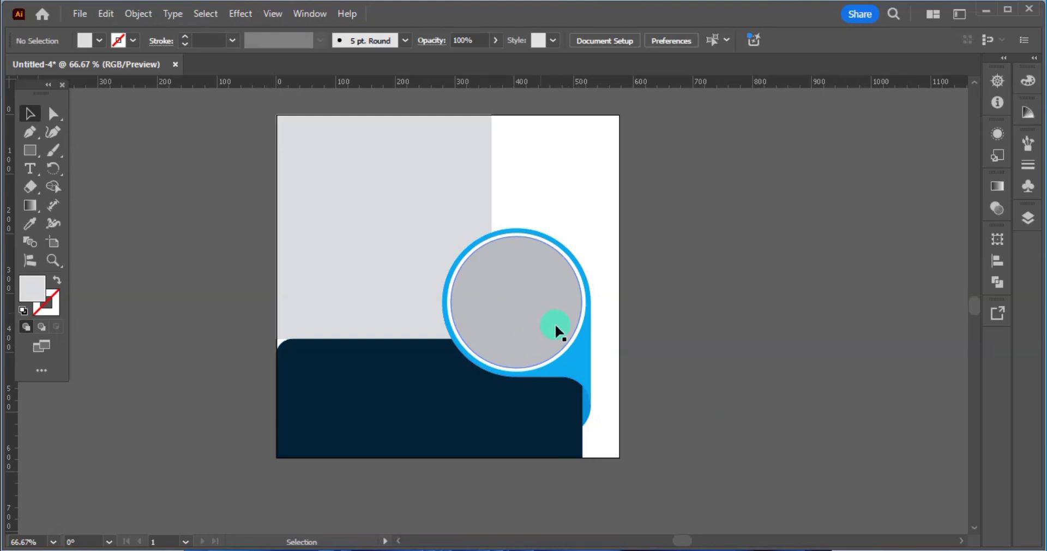
Create an outward offset copy of the cyan teardrop shape at 7 px using Offset Path.
click(583, 368)
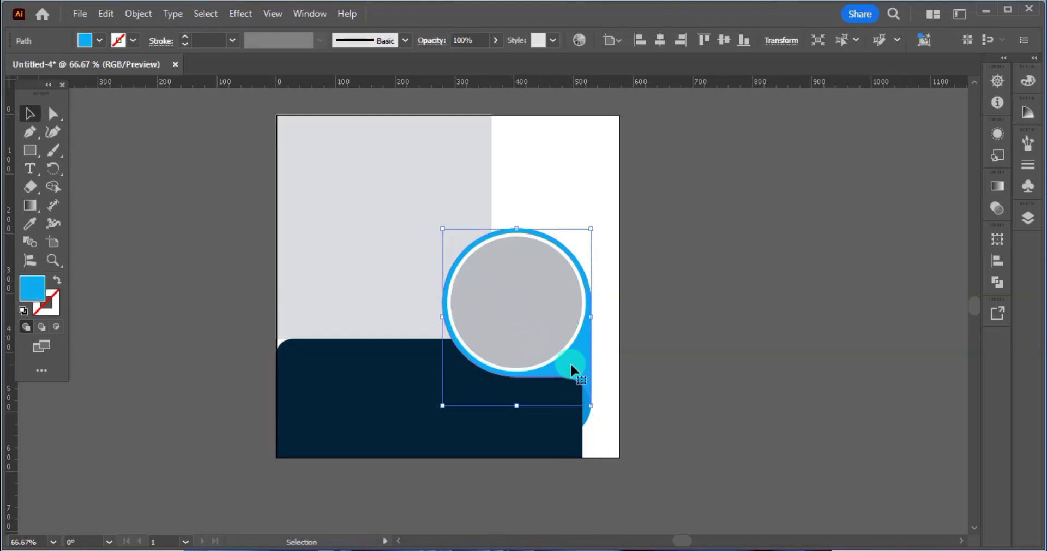
click(139, 16)
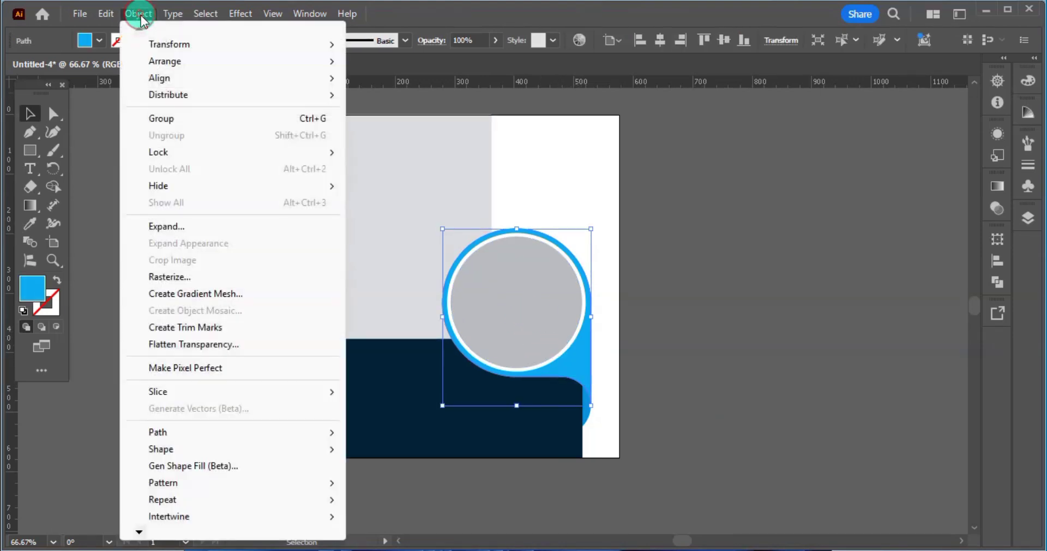
mouse_move(169, 432)
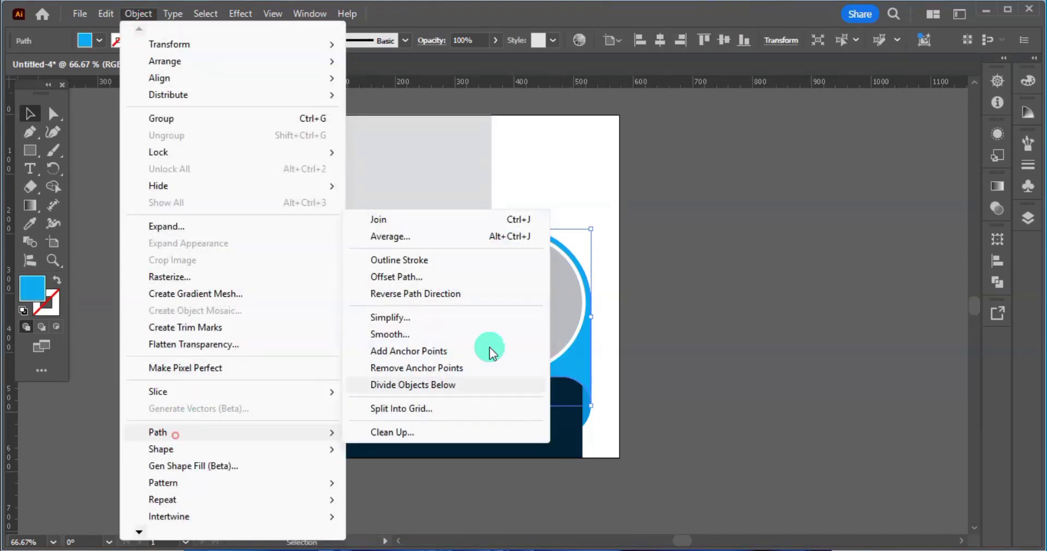
click(404, 278)
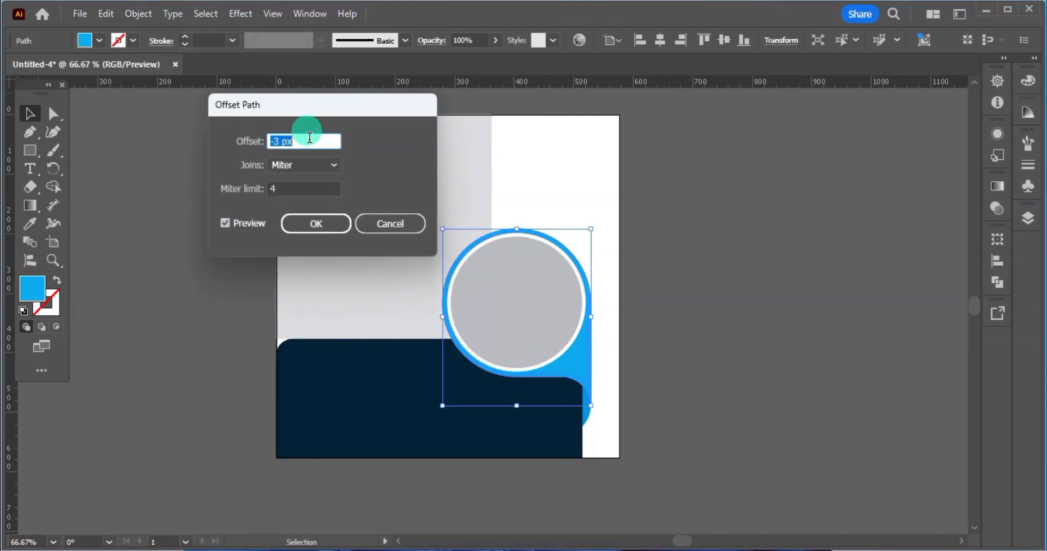
key(Up)
key(Up)
key(Up)
key(Up)
key(Up)
key(Up)
key(Up)
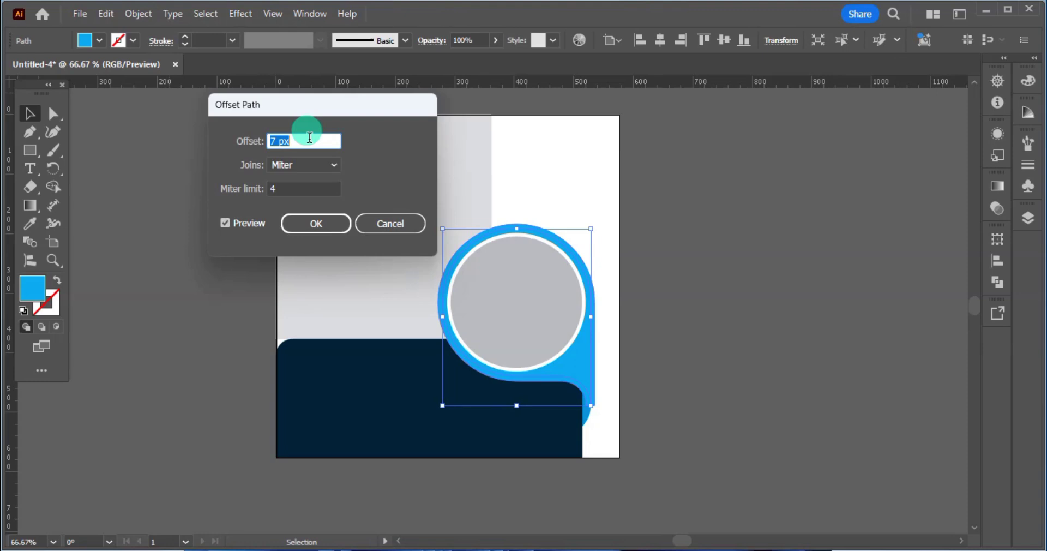
click(316, 224)
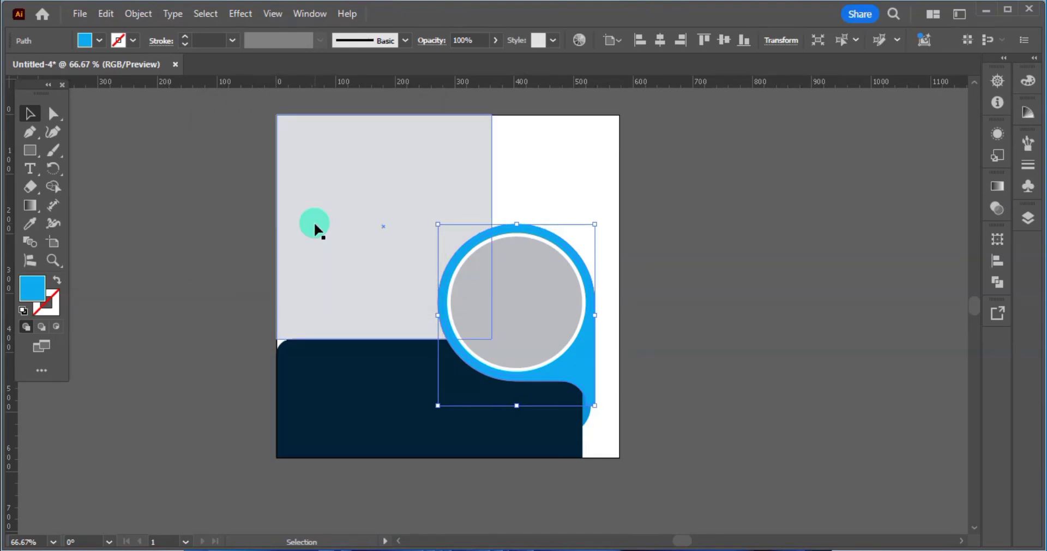
Cut the enlarged cyan copy out of the light grey panel with Shape Builder, removing the copy and leaving a curved gap around the teardrop.
shift+click(352, 240)
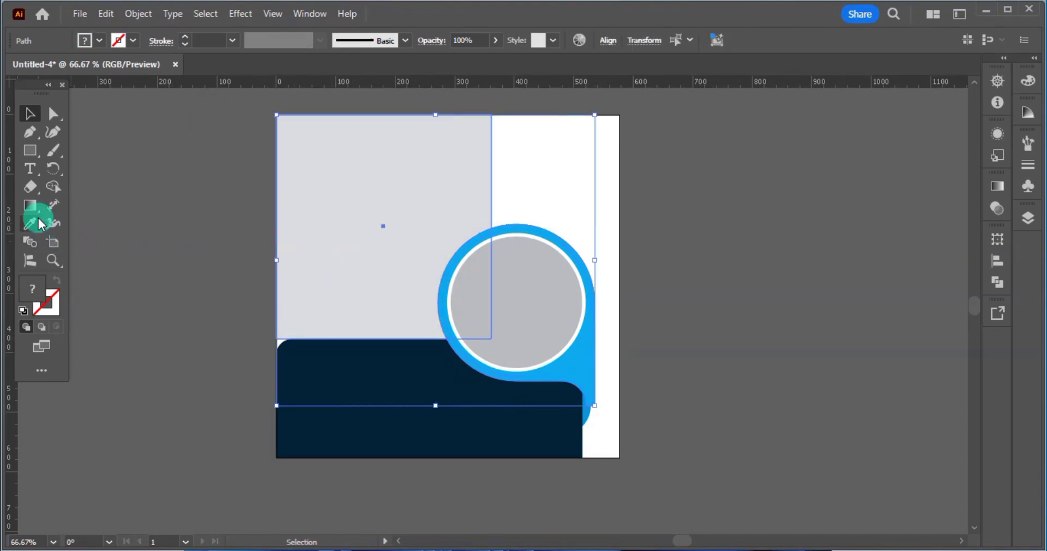
click(53, 187)
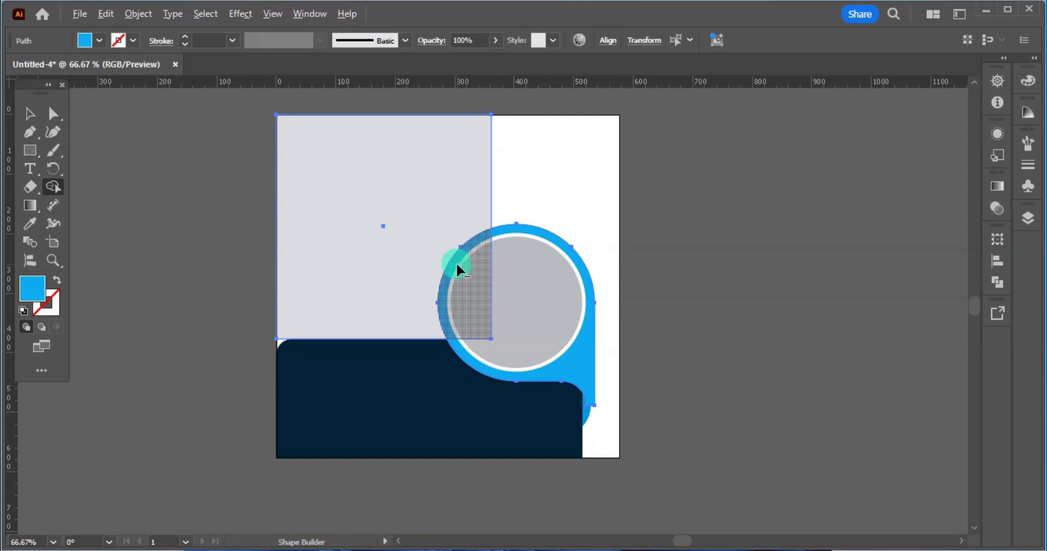
drag(456, 262, 595, 283)
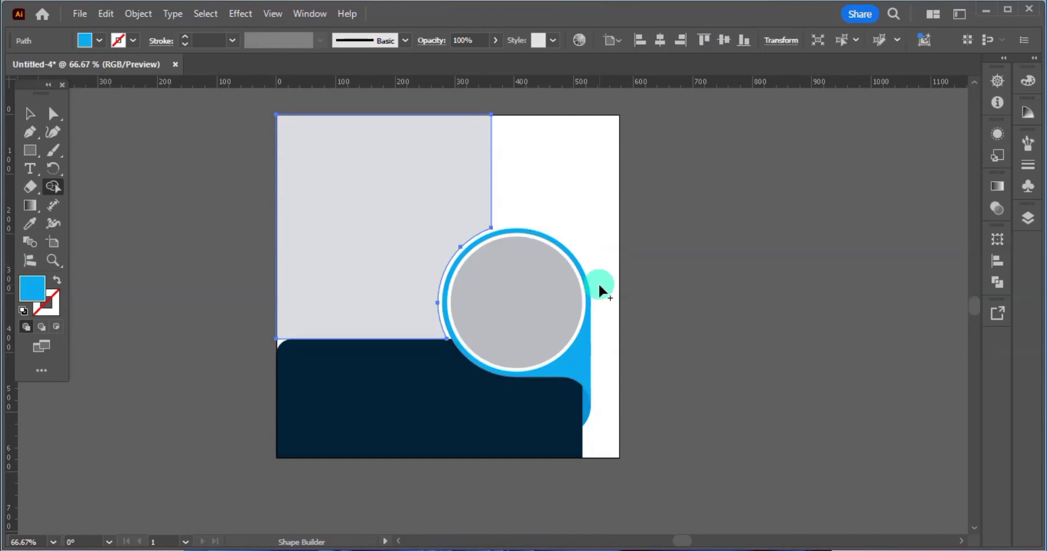
key(v)
click(676, 277)
Create an outward offset copy of the navy bottom band at 7 px using Offset Path.
click(439, 414)
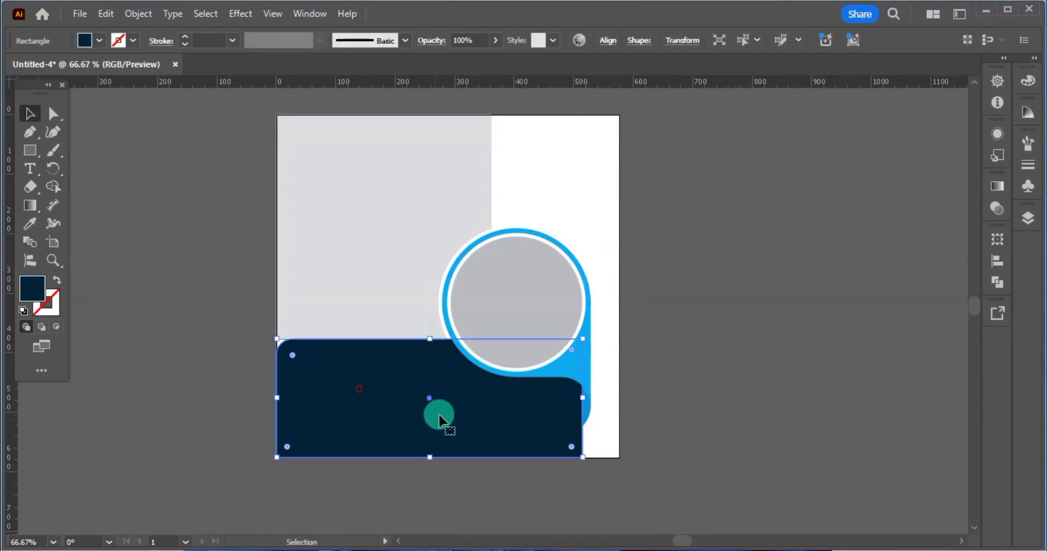
click(139, 14)
mouse_move(199, 433)
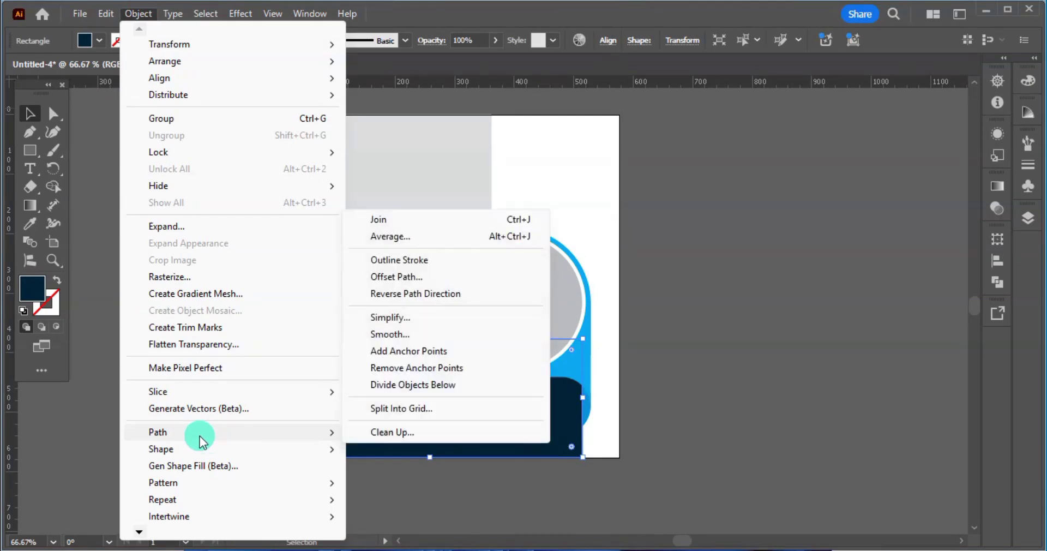
click(401, 277)
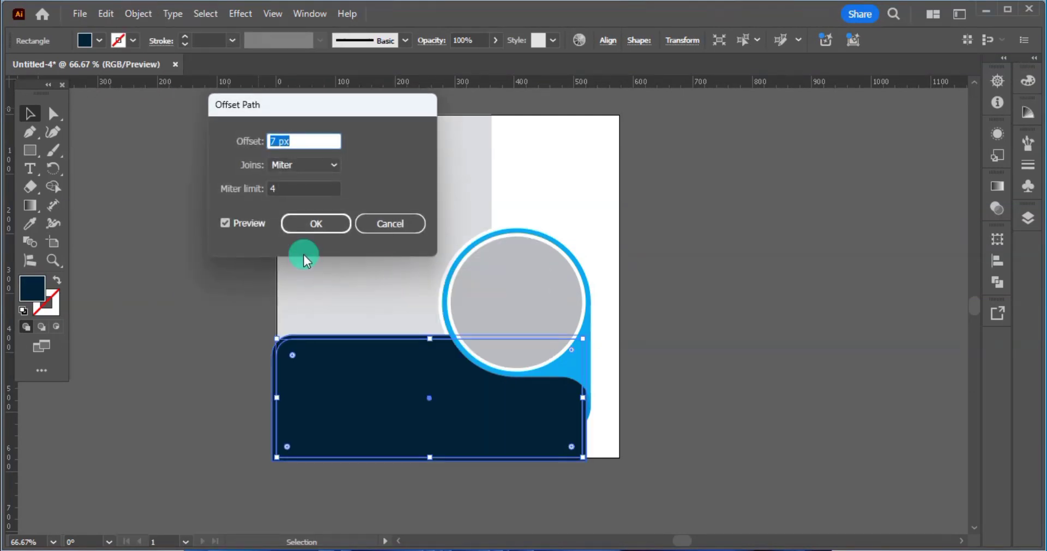
click(309, 223)
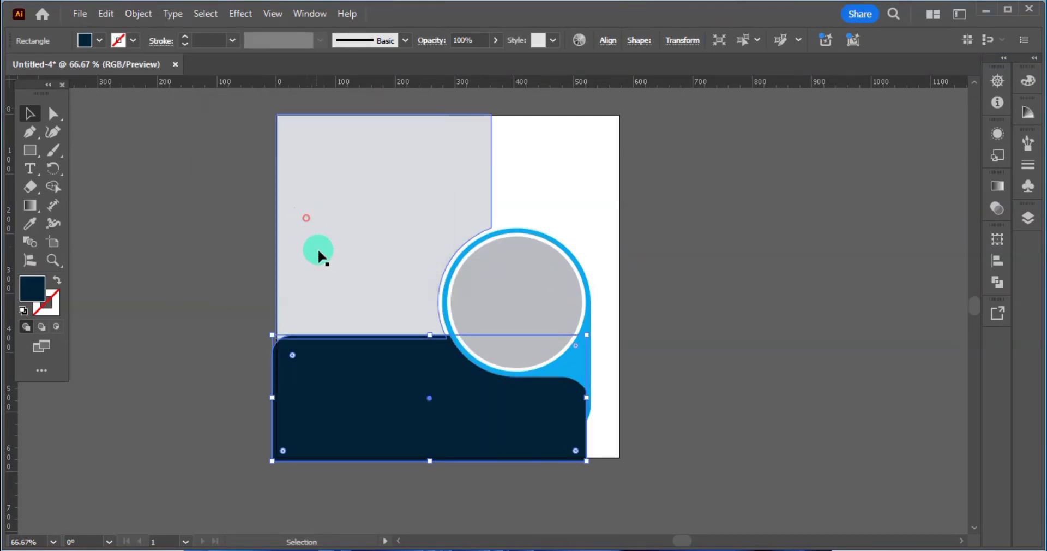
Cut the enlarged navy copy out of the light grey panel with Shape Builder, removing the copy and leaving a thin gap above the band.
shift+click(319, 254)
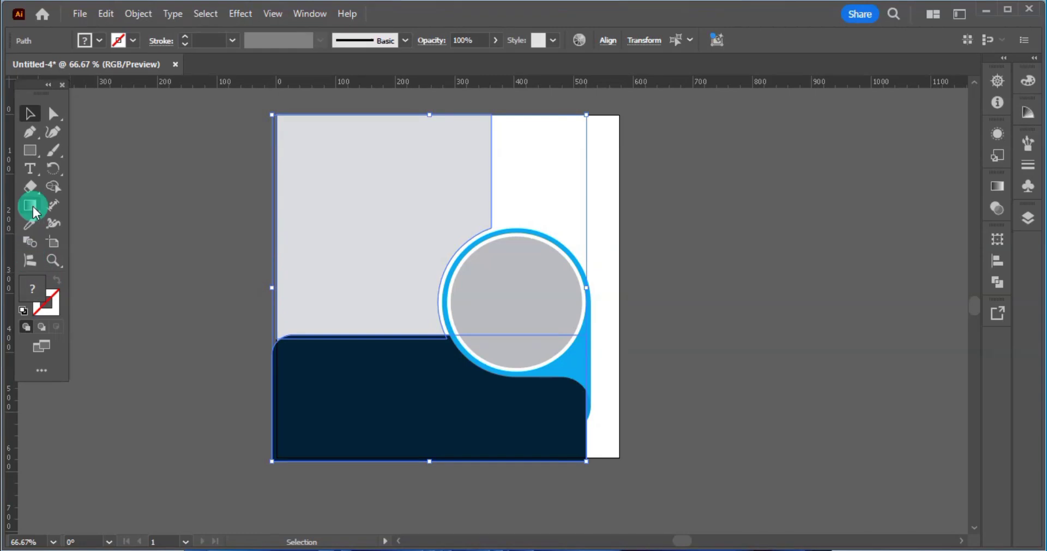
click(52, 188)
click(289, 374)
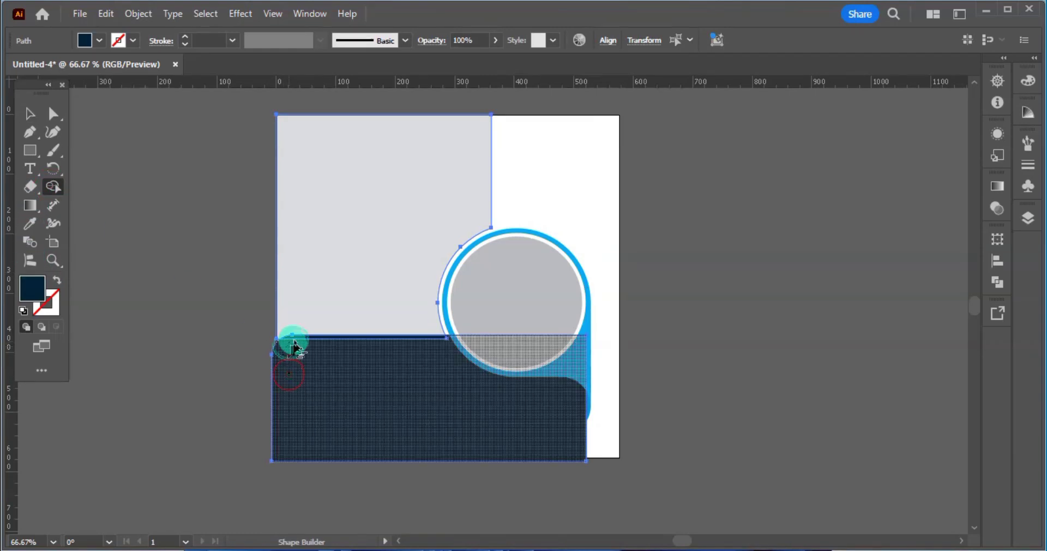
drag(294, 343, 299, 339)
key(v)
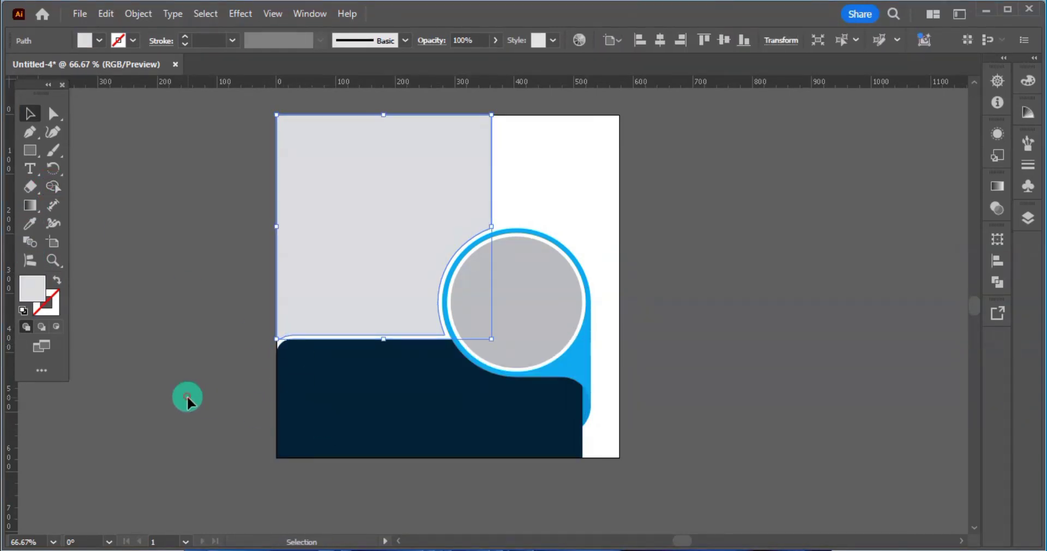
click(186, 395)
Create an inset copy of the light grey panel with an Offset Path value of -19 px.
key(ctrl+0)
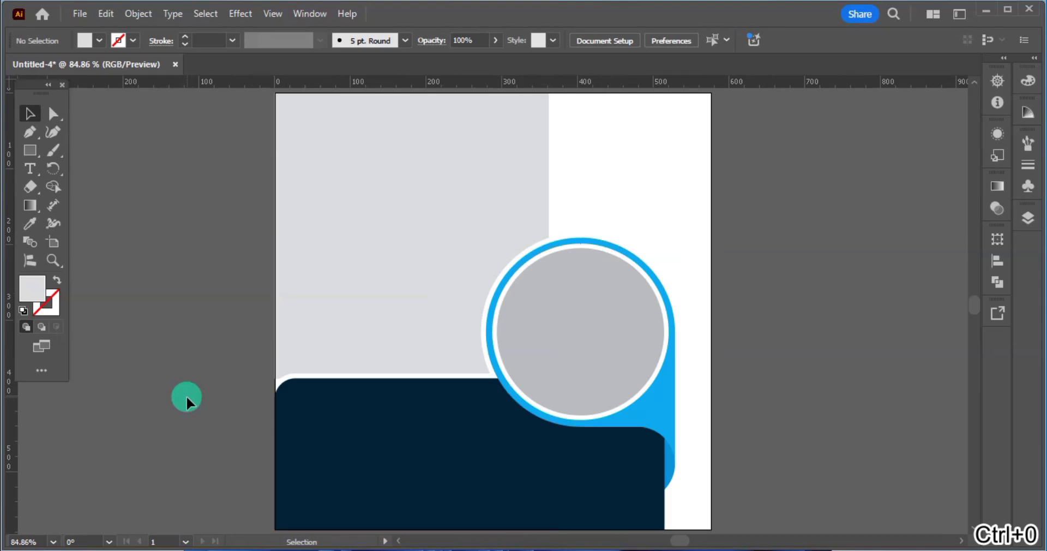
key(ctrl+minus)
drag(271, 360, 231, 357)
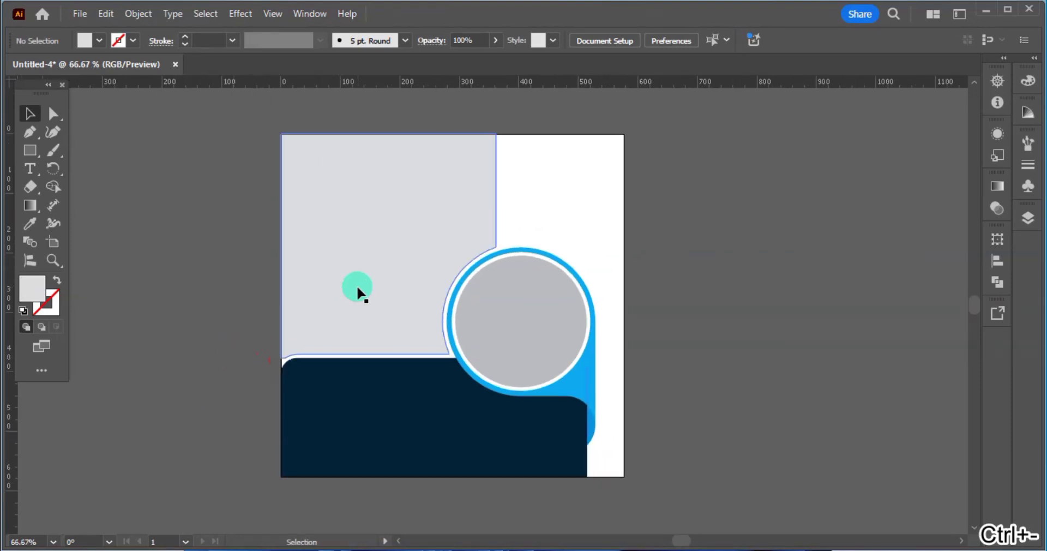
click(348, 304)
click(138, 15)
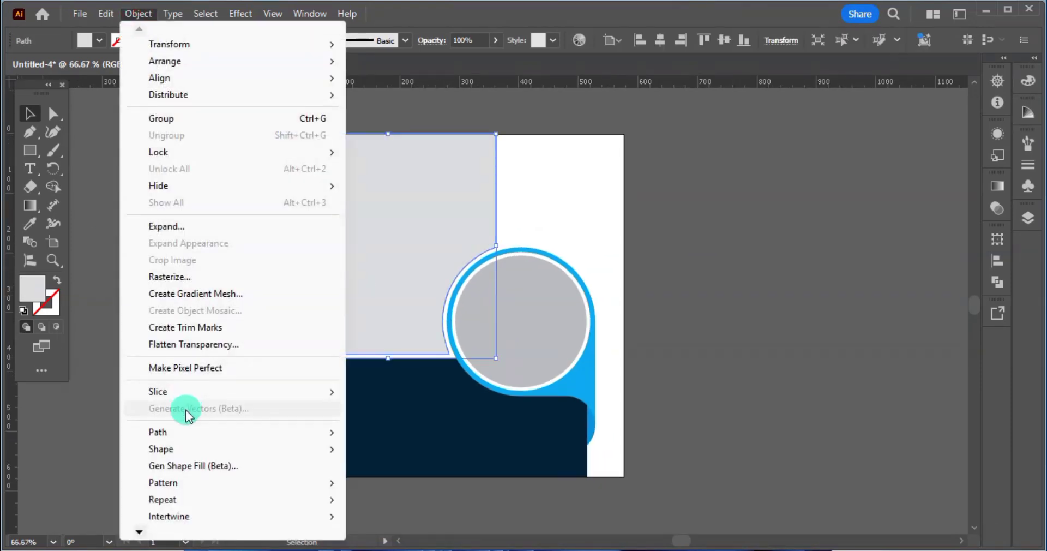
mouse_move(194, 427)
click(415, 277)
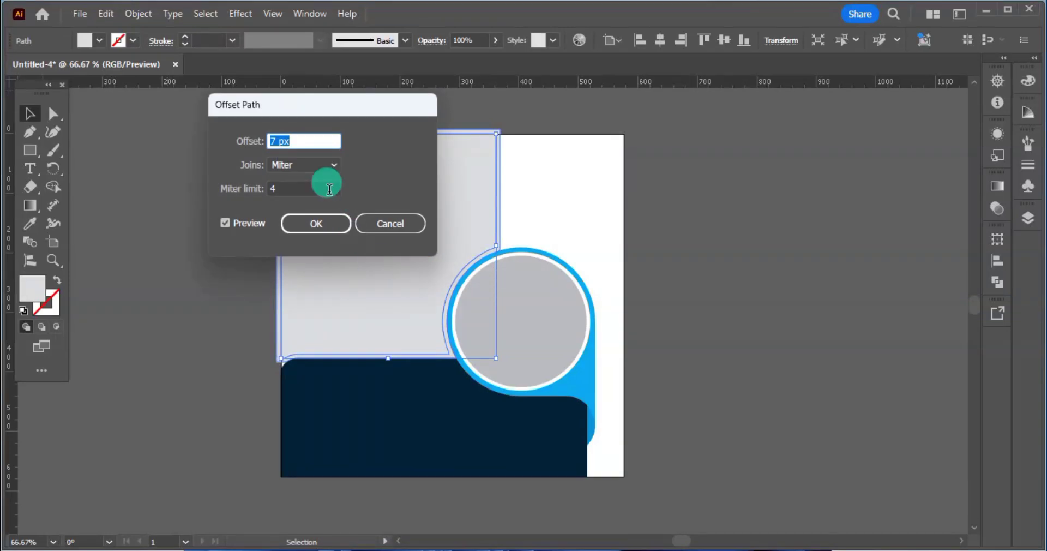
scroll(316, 141, down, 15)
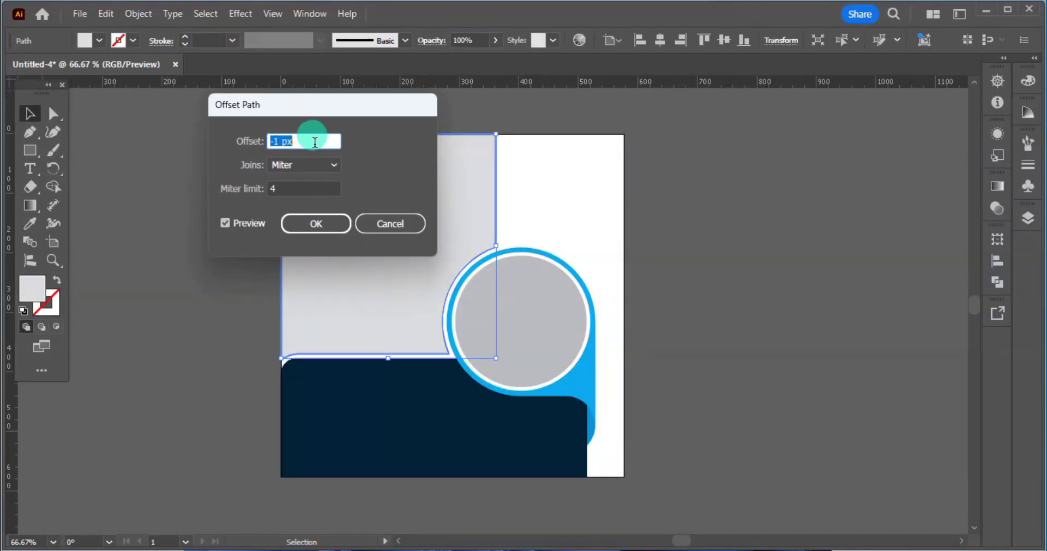
scroll(310, 141, down, 10)
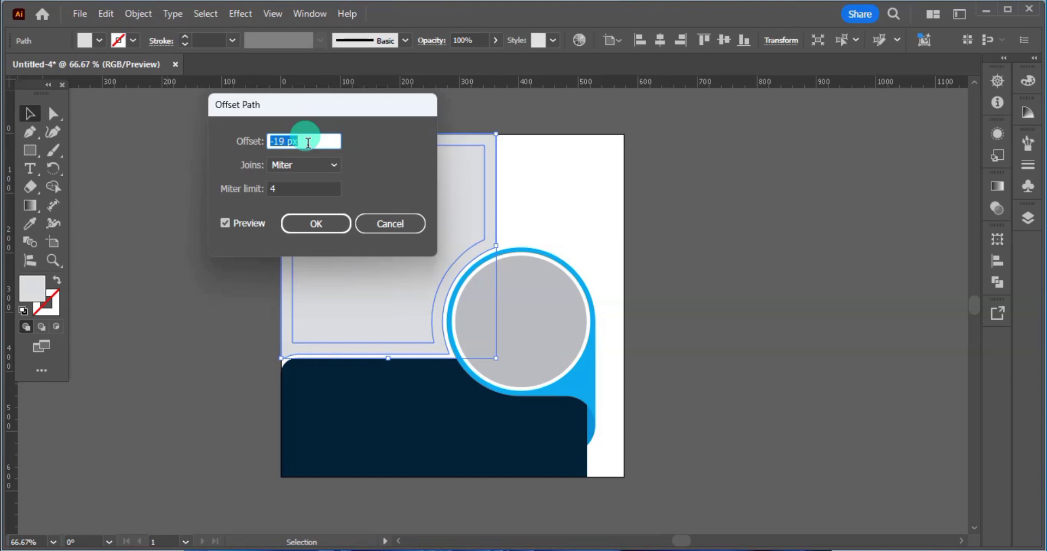
click(315, 223)
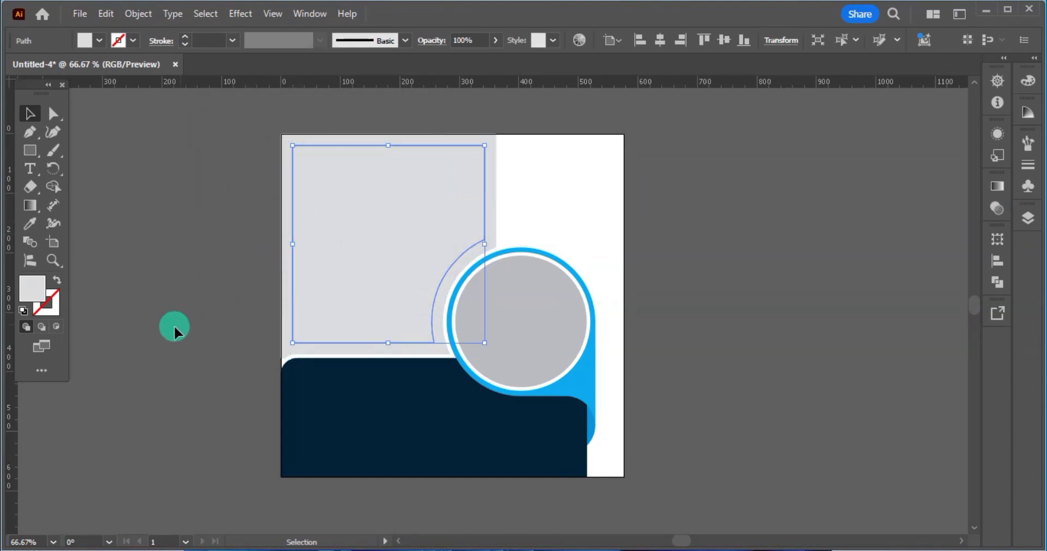
click(203, 343)
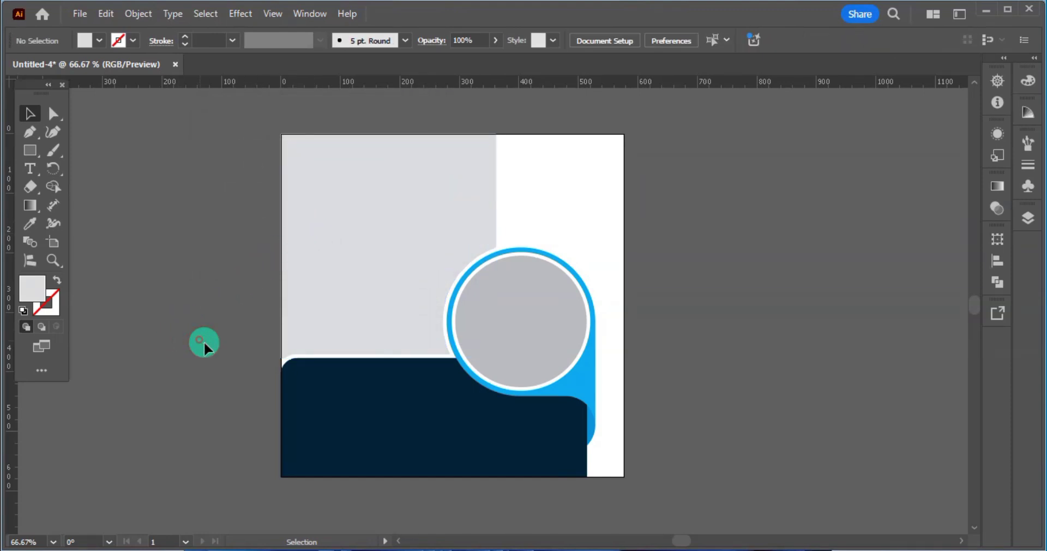
Swap the inset panel copy's fill and stroke so that it has no fill and only an outline.
click(320, 338)
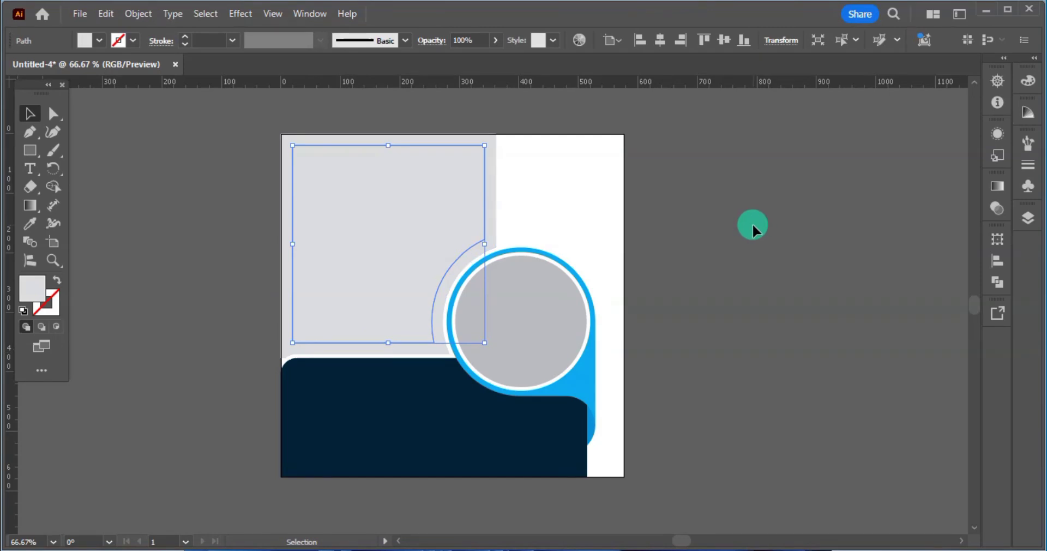
click(57, 281)
click(49, 307)
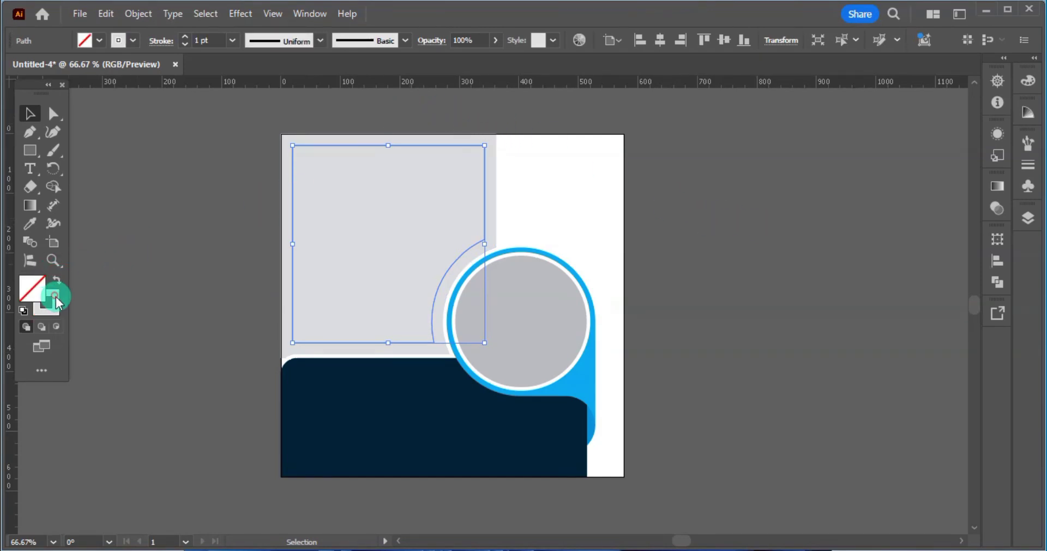
Set the inset outline's stroke colour to dark blue using CMYK values 100, 0, 0 and 80%.
double_click(54, 300)
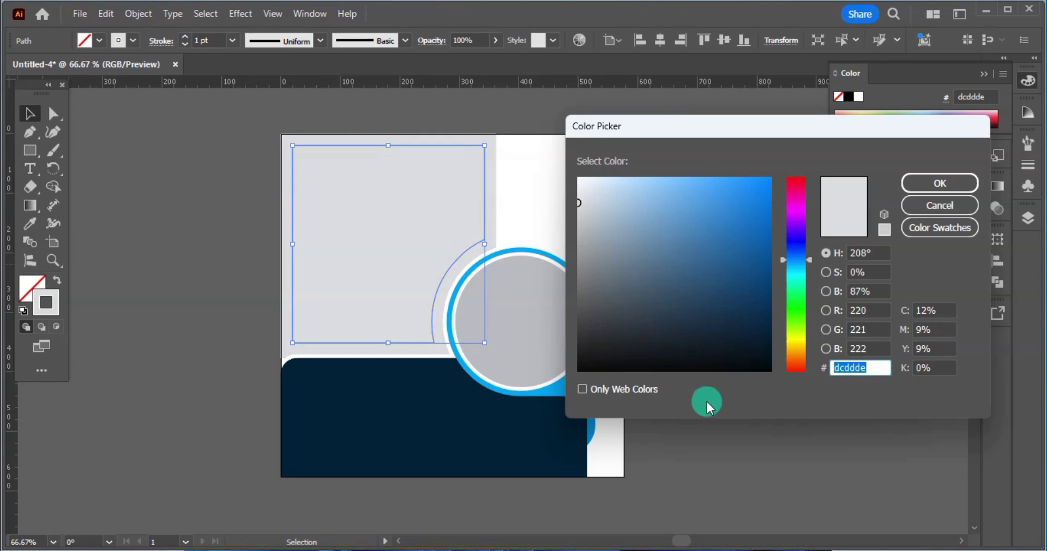
click(942, 310)
text(100)
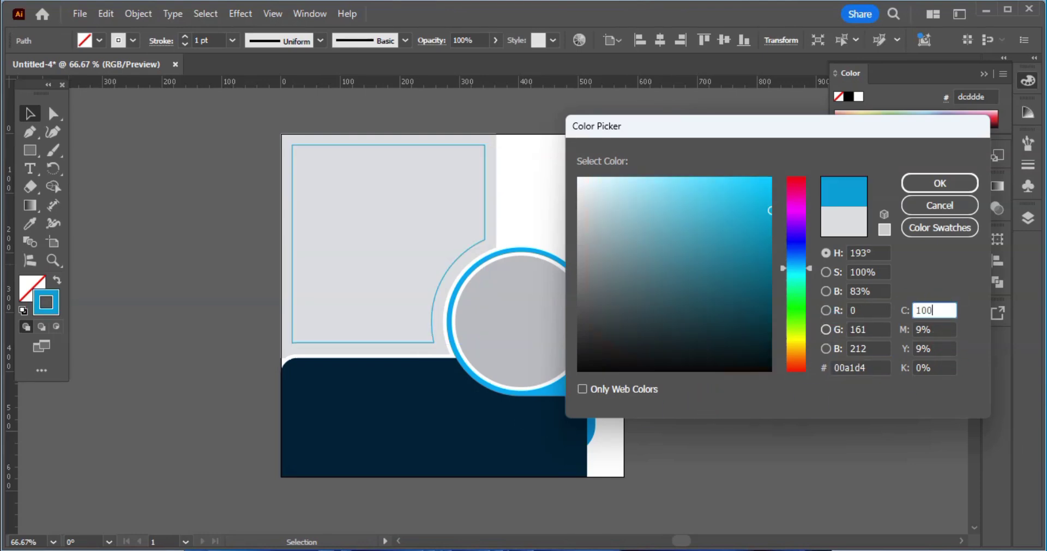
key(Tab)
text(0)
key(Tab)
text(0)
key(Tab)
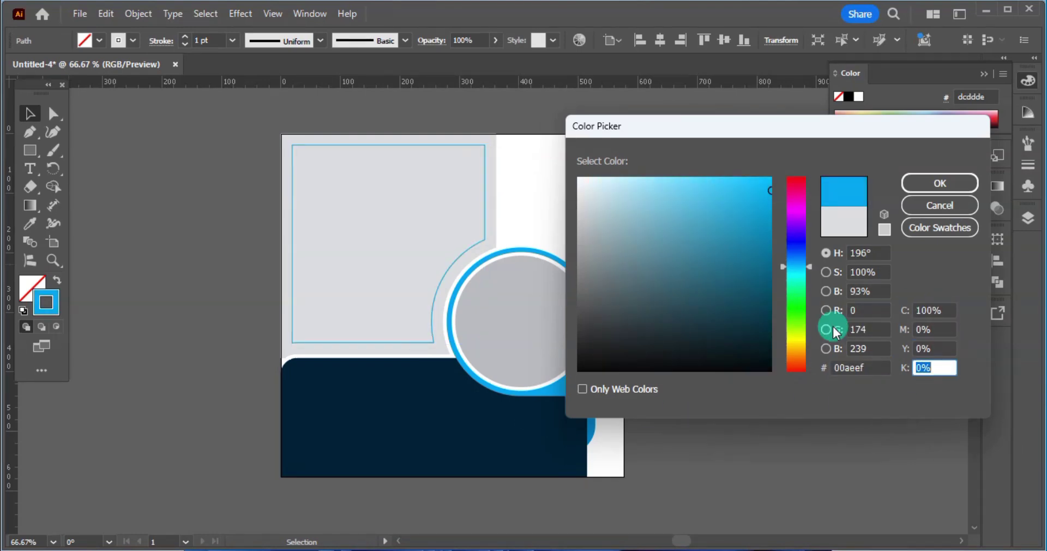
text(80)
key(Return)
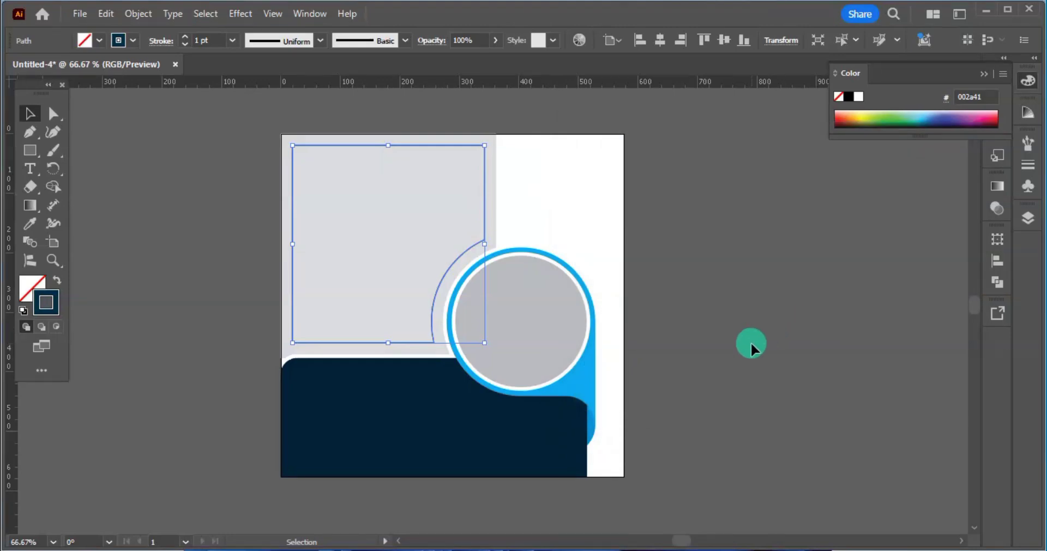
click(677, 329)
Recolour the inset outline's stroke to mid grey using CMYK values 0, 0, 0 and 60%.
key(ctrl+0)
key(ctrl+minus)
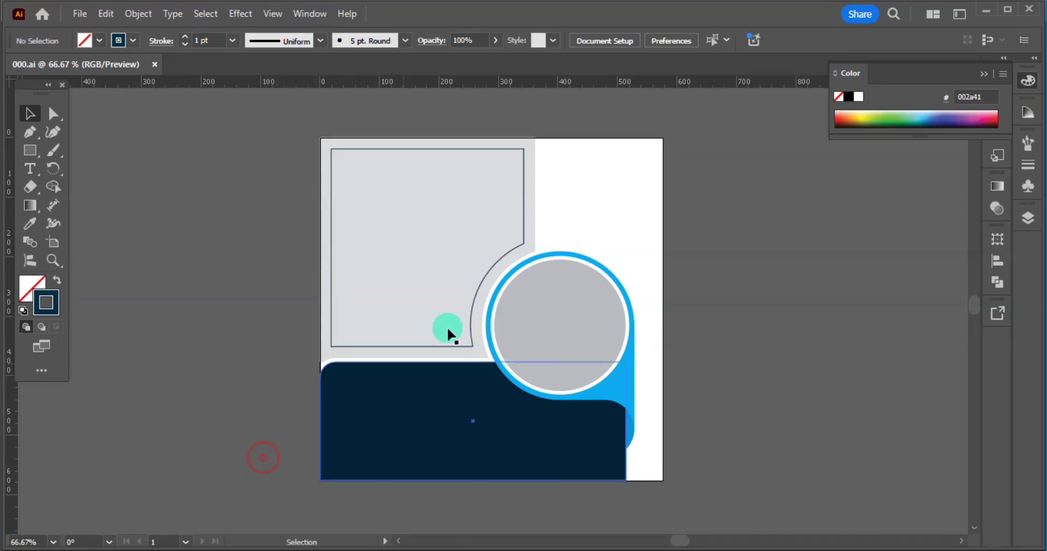
click(501, 260)
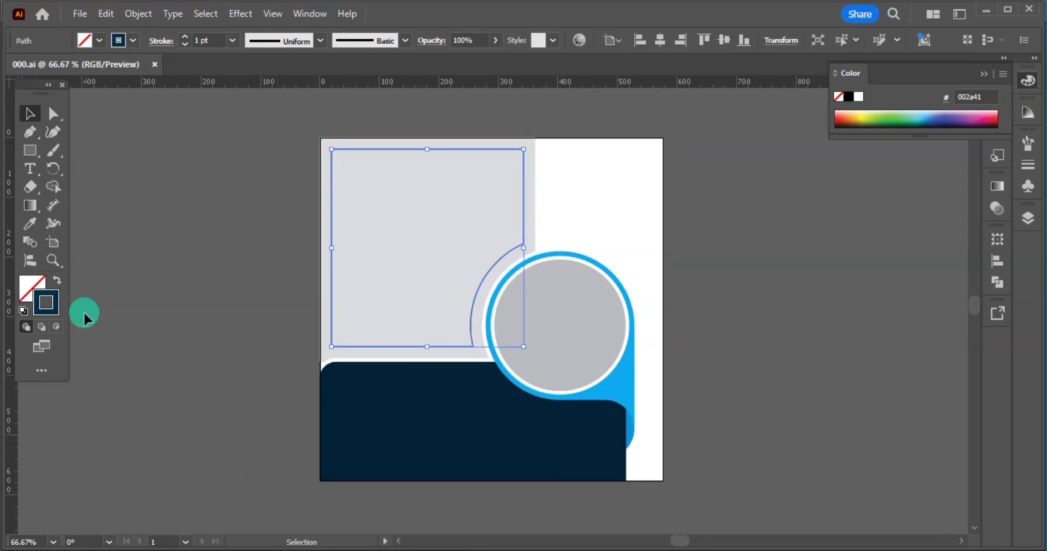
double_click(52, 294)
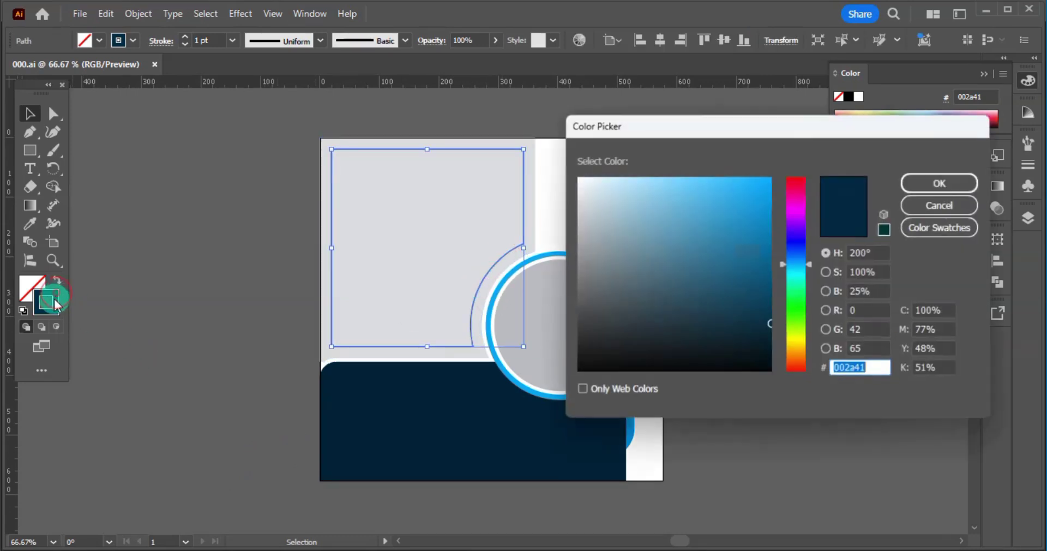
click(937, 309)
text(0)
key(Tab)
text(0)
key(Tab)
text(0)
key(Tab)
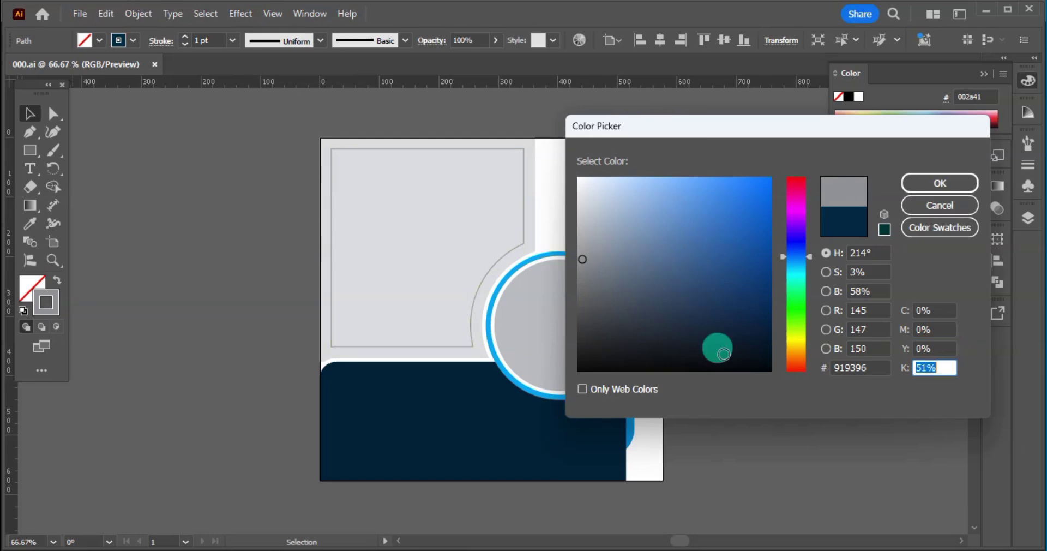
text(60)
key(Return)
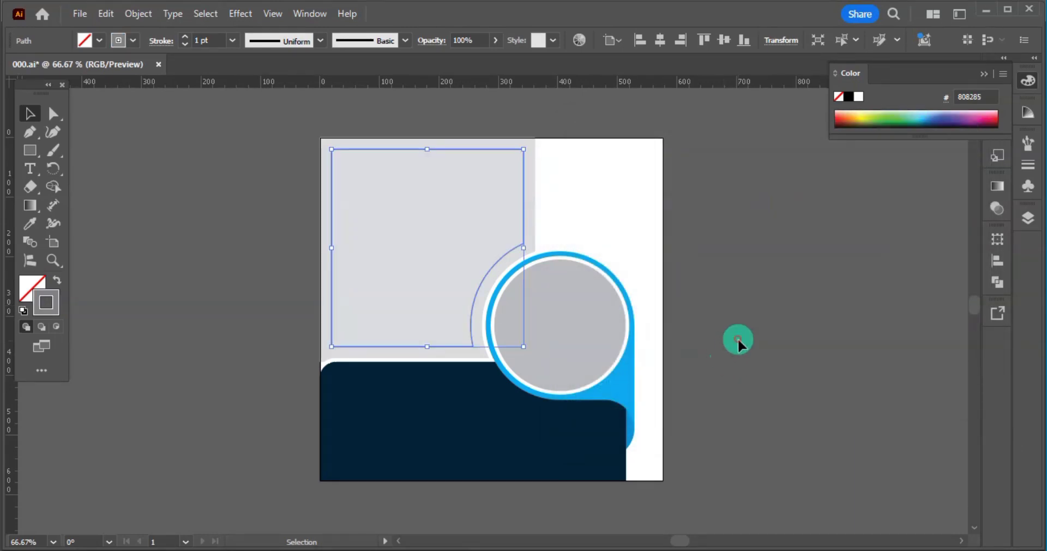
Select all of the artwork and lock it in place.
click(738, 341)
key(ctrl+a)
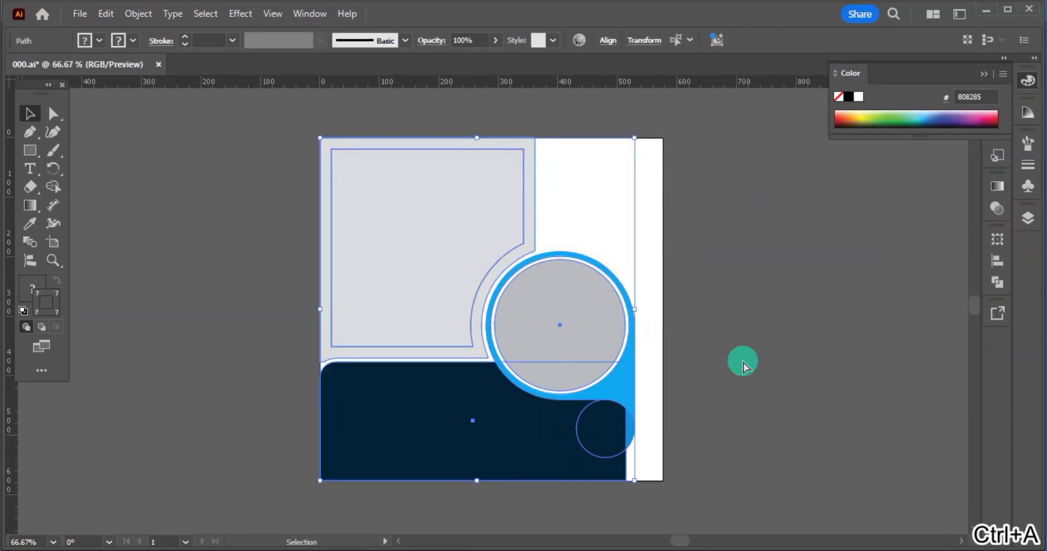
key(ctrl+2)
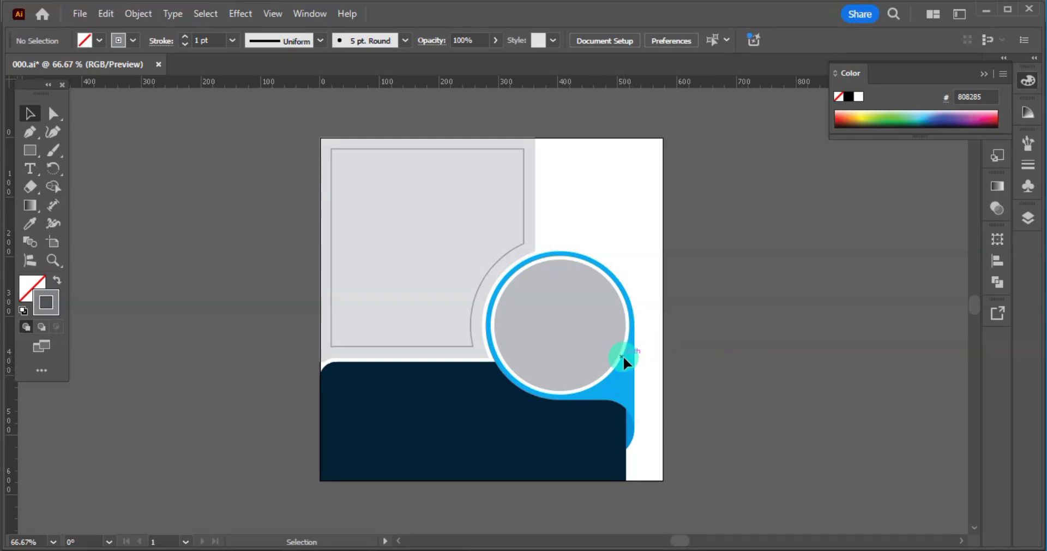
Add three stacked text lines at about 22 pt in the upper white area reading "What Say", "Our Client" and "About us".
key(t)
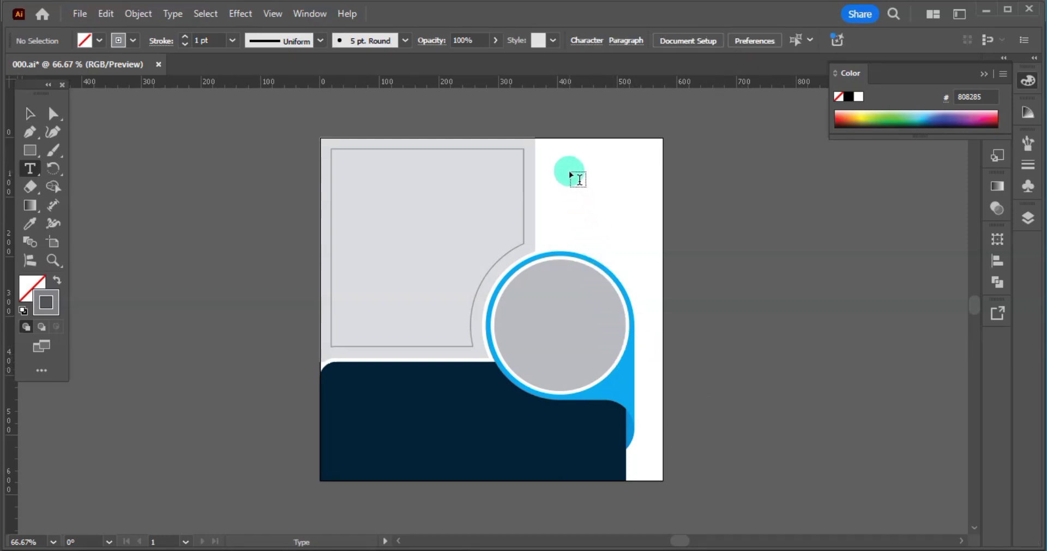
click(571, 175)
key(Escape)
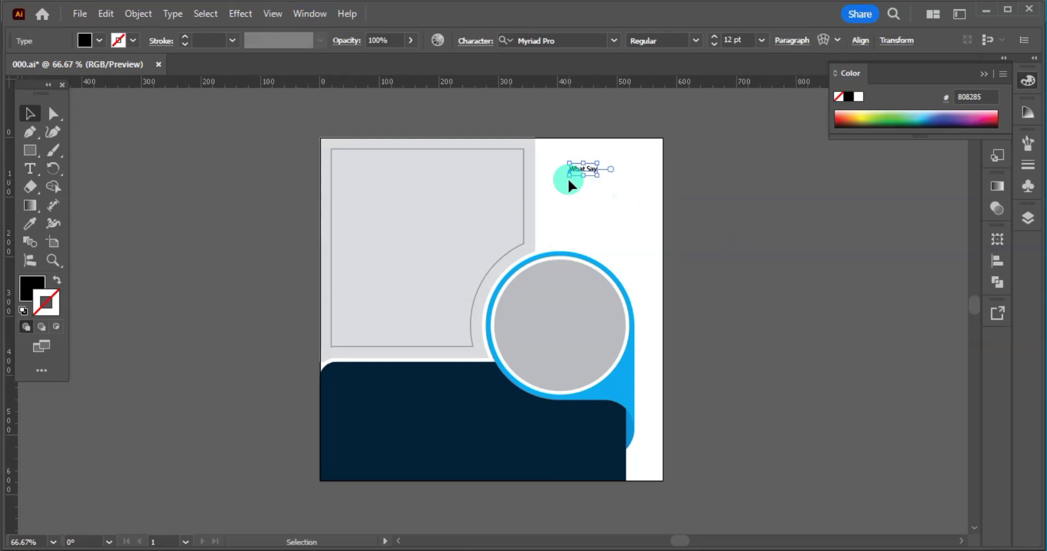
drag(598, 174, 610, 211)
text(tient)
key(Escape)
double_click(609, 210)
key(ctrl+a)
text(About us)
key(Escape)
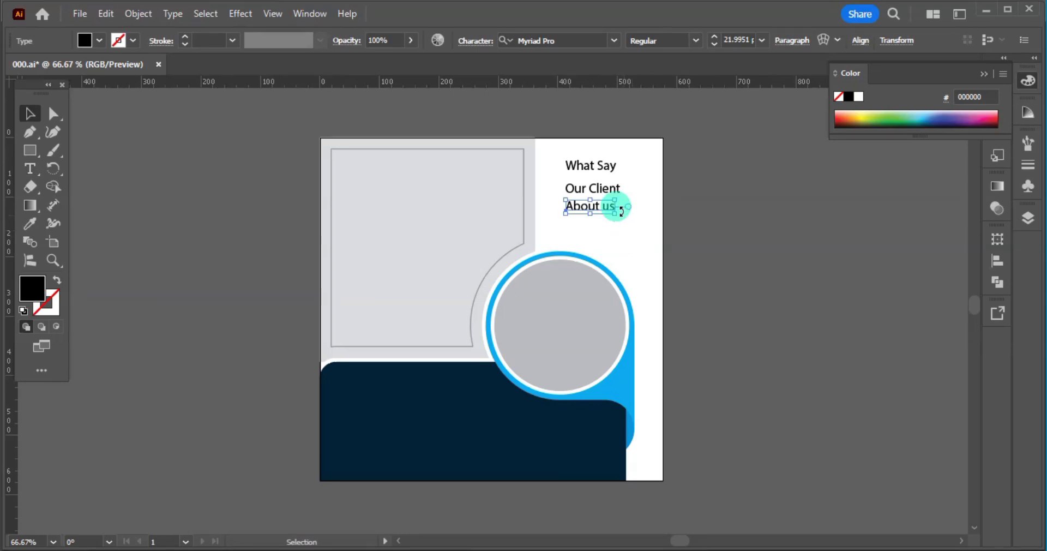
Set the "Our Client" and "About us" lines in Acumin Variable Concept ExtraCondensed.
shift+click(606, 189)
click(563, 39)
text(aril)
key(BackSpace)
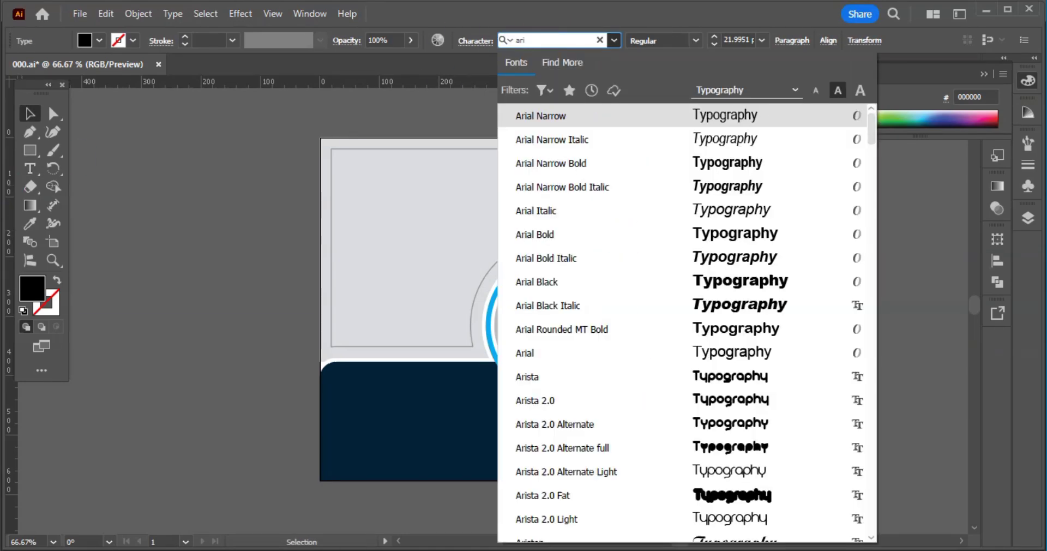
scroll(769, 446, down, 4)
click(738, 470)
Scale the "Our Client" and "About us" lines up to about 39.8 pt and apply All Caps to them.
drag(599, 213, 633, 238)
key(ctrl+t)
click(644, 319)
click(780, 161)
click(707, 246)
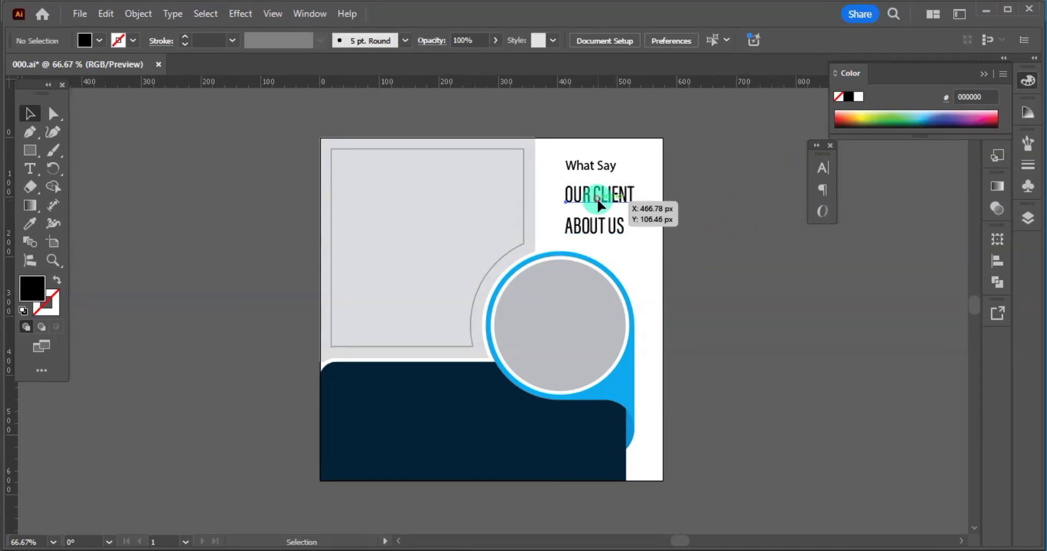
Change the OUR CLIENT line to the Acumin Variable Concept ExtraCondensed Bold style.
click(600, 200)
double_click(608, 192)
key(ctrl+a)
key(ctrl+t)
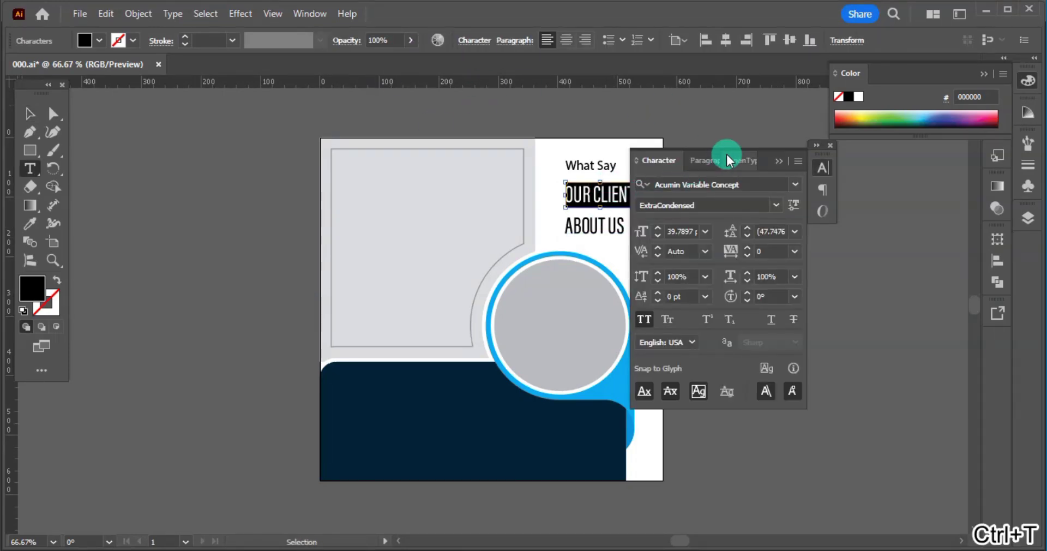
text(ari)
scroll(910, 397, down, 6)
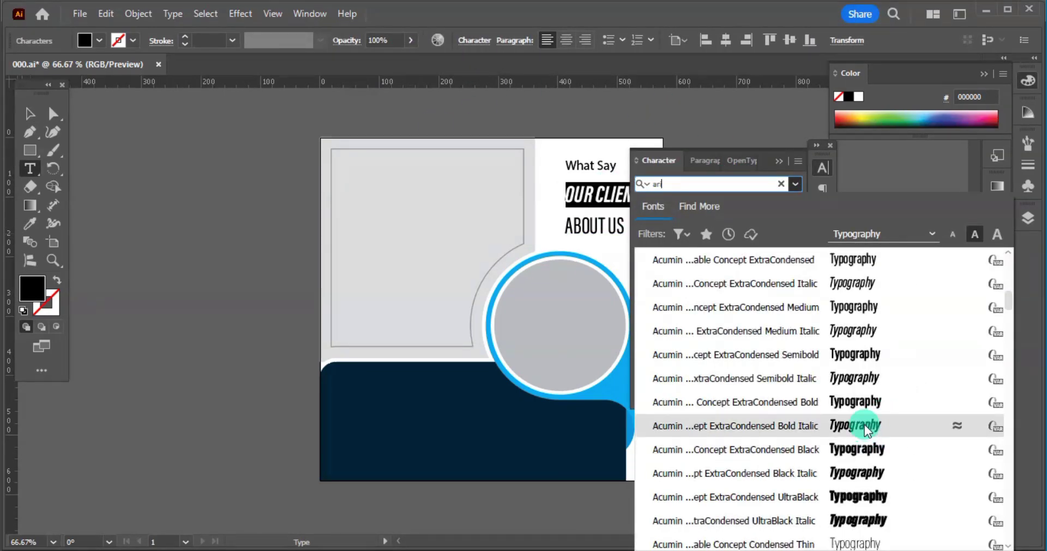
click(863, 405)
click(780, 162)
Set the "What Say" line in the Andrea script font.
click(601, 166)
key(ctrl+a)
click(613, 41)
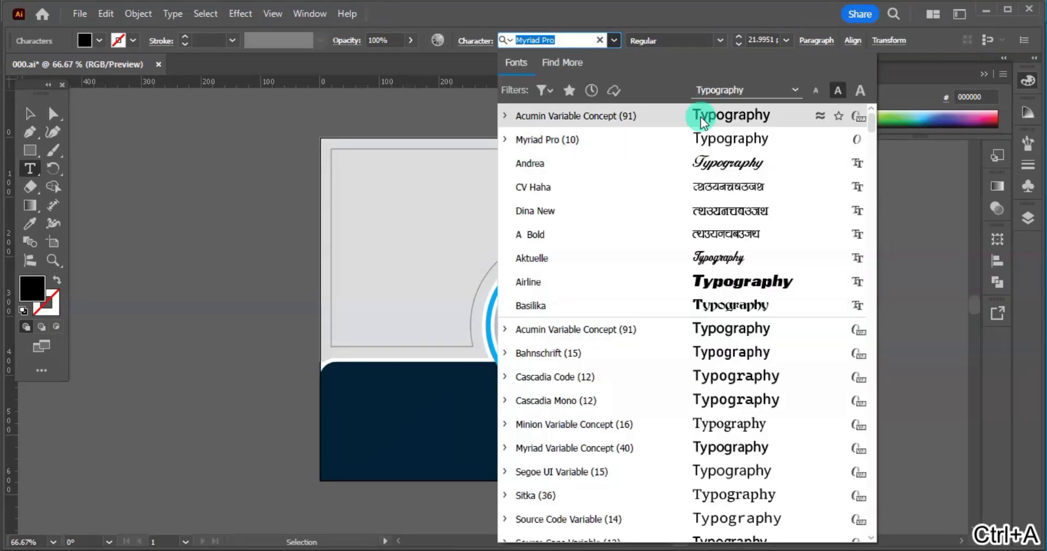
scroll(731, 356, down, 15)
scroll(791, 163, up, 15)
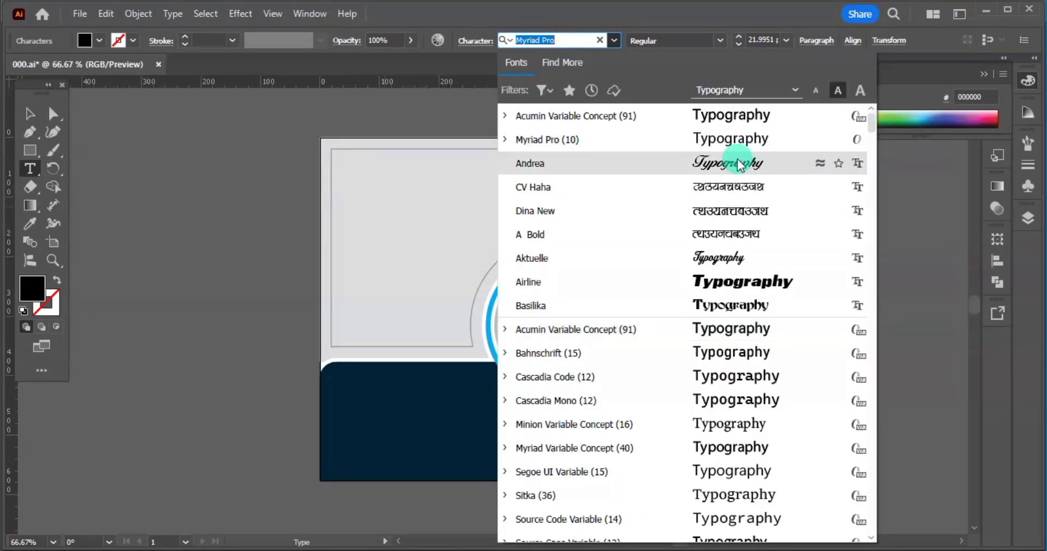
click(736, 161)
key(Escape)
Nudge the OUR CLIENT and ABOUT US lines upward to tighten the spacing between the three heading lines.
shift+click(633, 185)
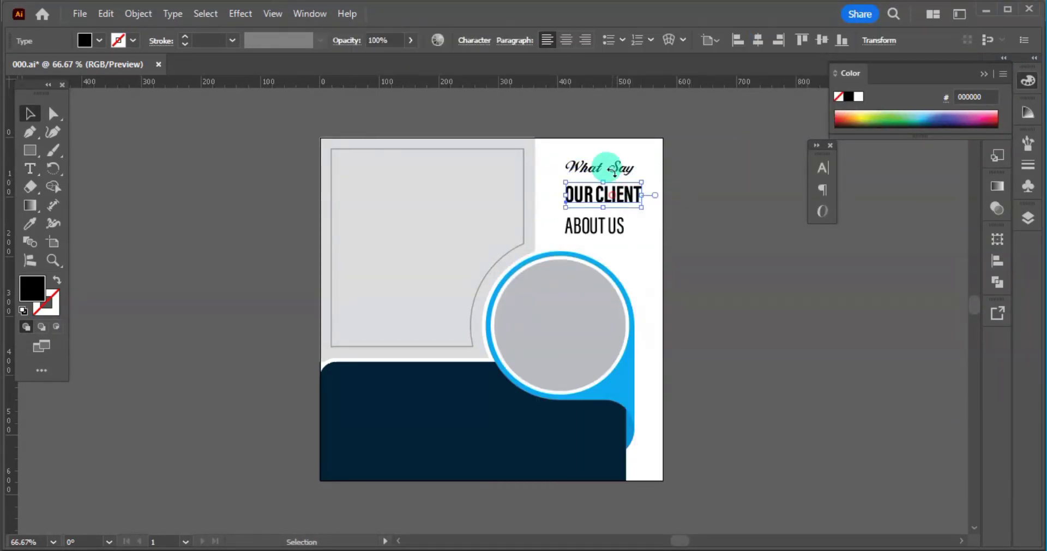
shift+click(610, 227)
click(887, 41)
click(697, 227)
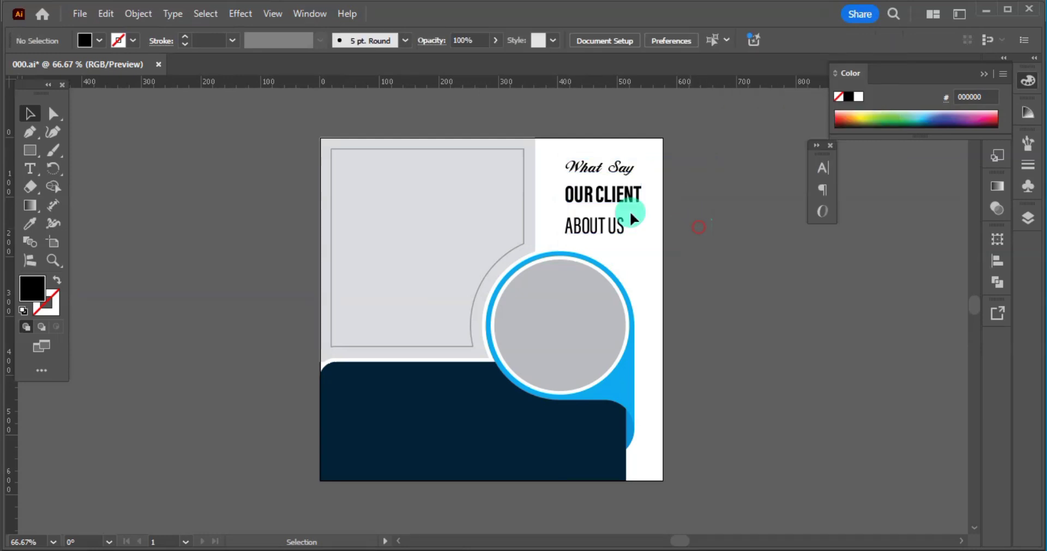
click(629, 199)
key(Up)
key(Up)
key(Up)
key(Up)
key(Up)
key(Up)
key(Up)
key(Up)
key(Up)
key(Up)
key(Up)
key(Up)
key(Up)
key(Up)
key(Up)
click(606, 229)
key(Up)
key(Up)
key(Up)
key(Up)
key(Up)
key(Up)
key(Up)
key(Up)
key(Up)
key(Up)
key(Up)
key(Up)
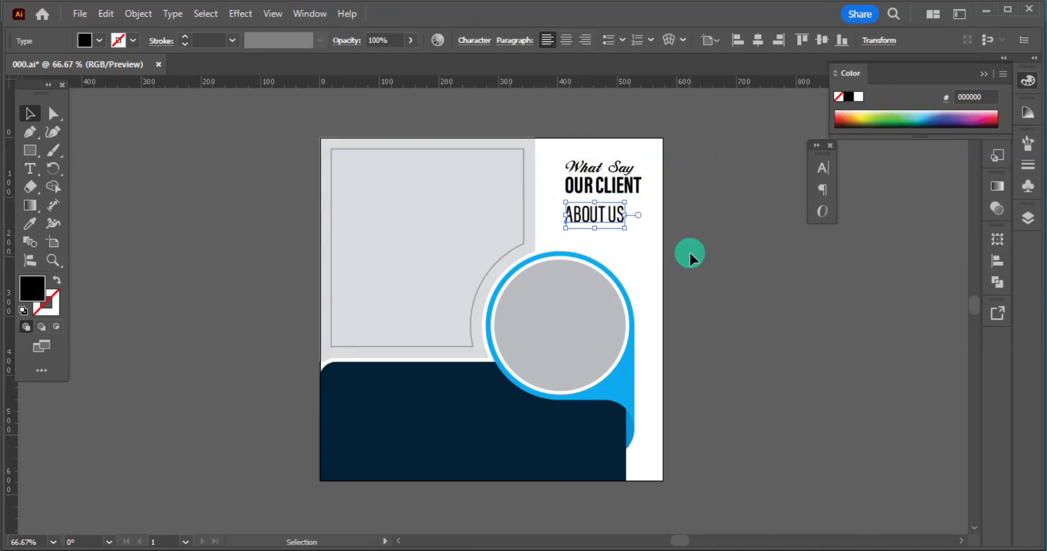
click(687, 202)
Recolour the OUR CLIENT line to cyan using CMYK values 100, 0, 0 and 0%.
click(638, 186)
double_click(36, 285)
key(Tab)
text(100)
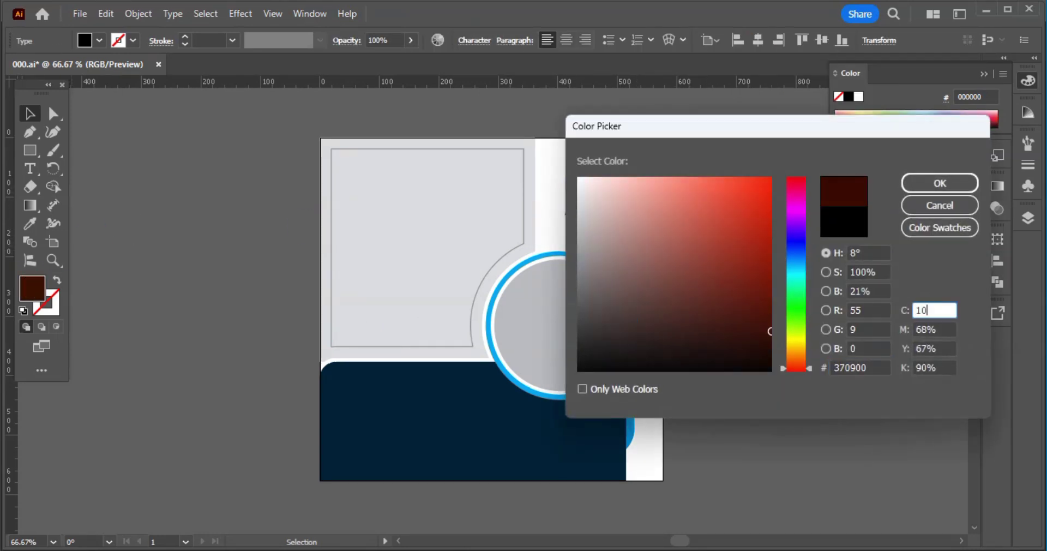
key(Tab)
key(0)
key(Tab)
key(0)
key(Tab)
key(0)
key(Return)
Enlarge the three heading lines together and position them in the white area above the circle.
drag(666, 241, 608, 184)
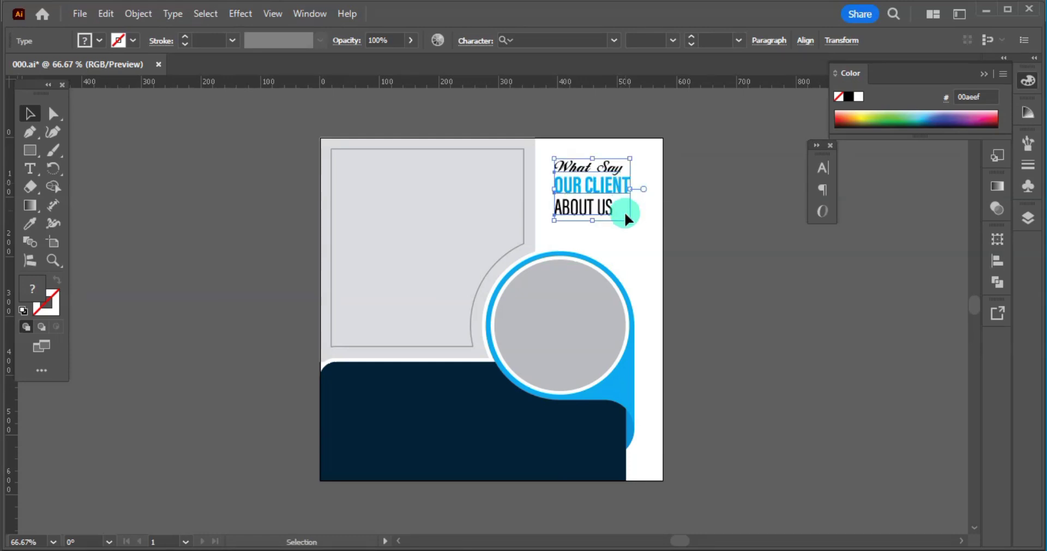
drag(631, 221, 643, 242)
drag(610, 214, 611, 222)
key(Left)
key(Left)
key(Left)
key(Left)
key(Left)
key(Left)
key(Left)
key(Left)
key(Left)
click(683, 246)
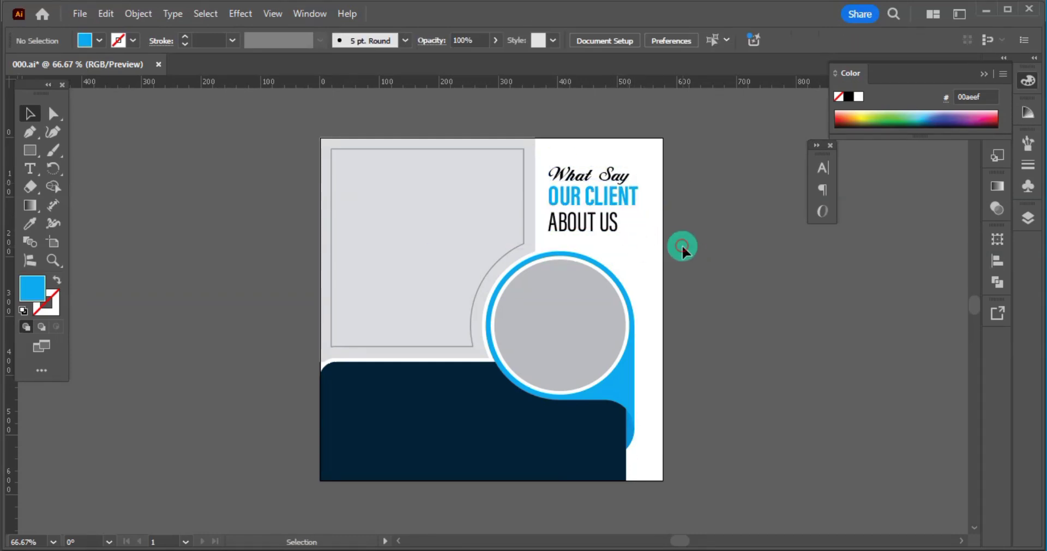
Add a "Name Surname" text line in the light grey panel and turn off All Caps for it.
drag(671, 265, 695, 271)
click(418, 238)
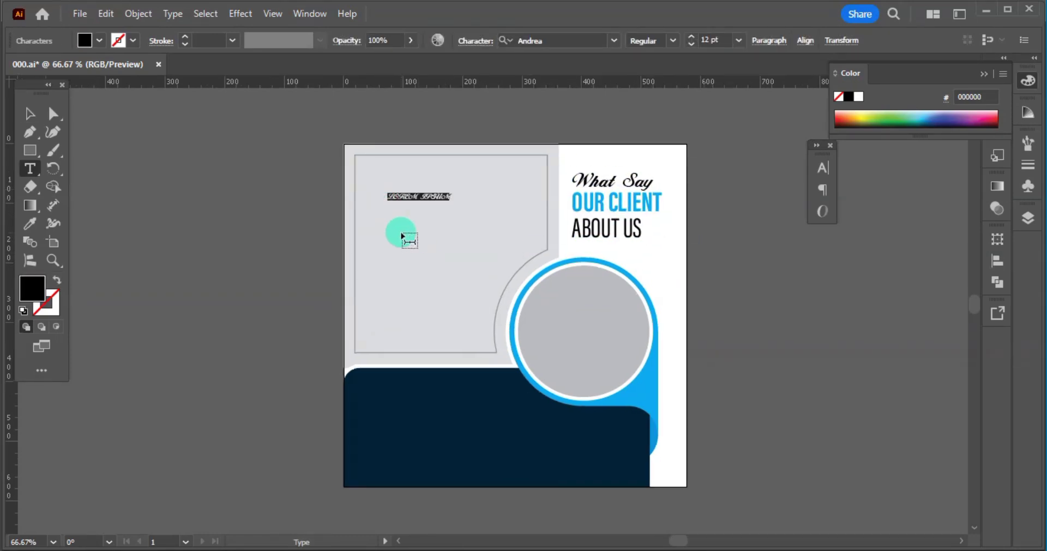
key(Escape)
key(ctrl+t)
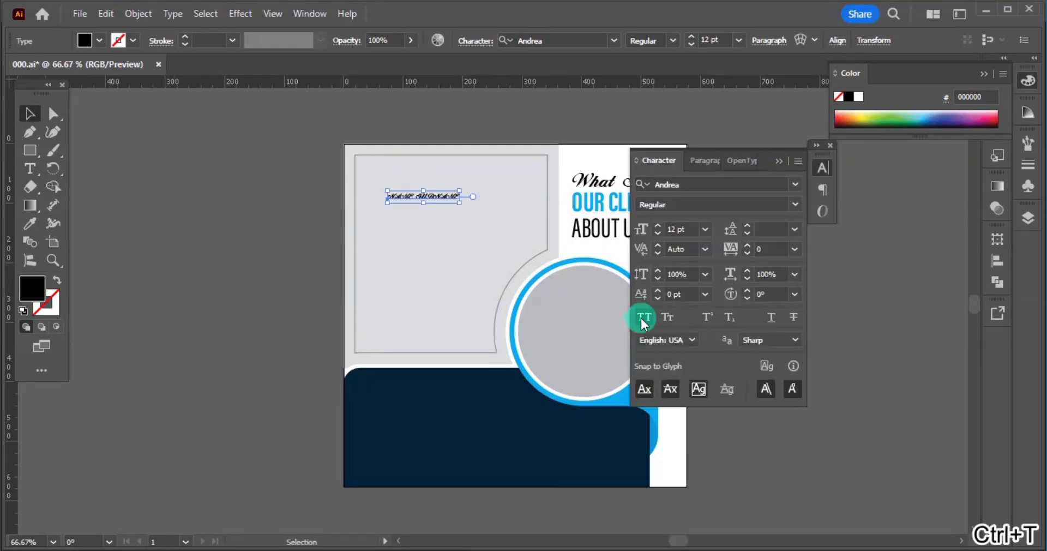
click(643, 318)
click(780, 161)
click(759, 258)
Set the "Name Surname" line in Arial, enlarge it to about 27.4 pt and move it near the grey panel's top.
click(427, 205)
key(ctrl+alt+shift+m)
text(ari)
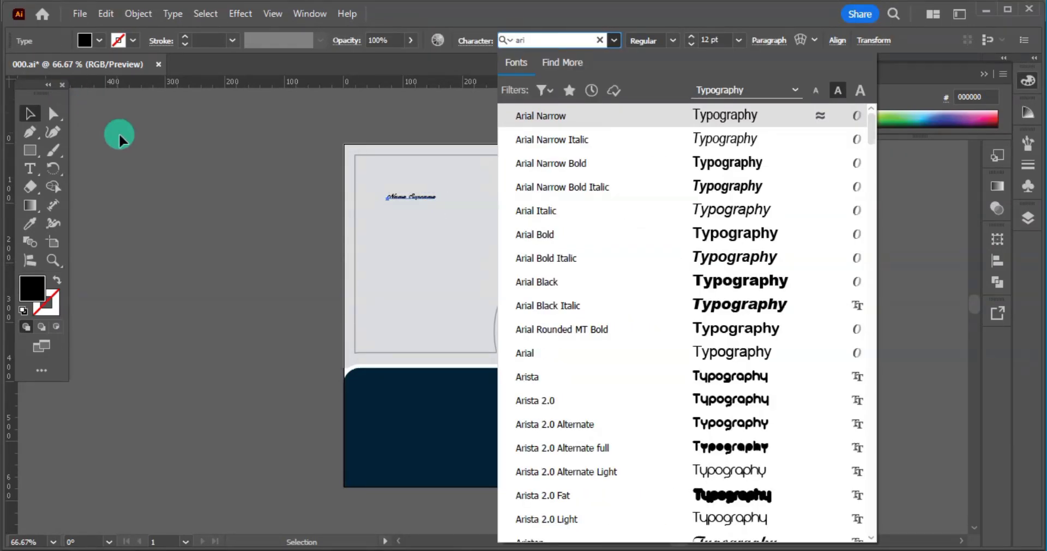
click(558, 360)
drag(438, 201, 498, 232)
drag(473, 206, 488, 186)
Set the word "Name" in Arial Bold, keeping the word "Surname" in regular Arial.
double_click(420, 184)
click(552, 39)
text(ari)
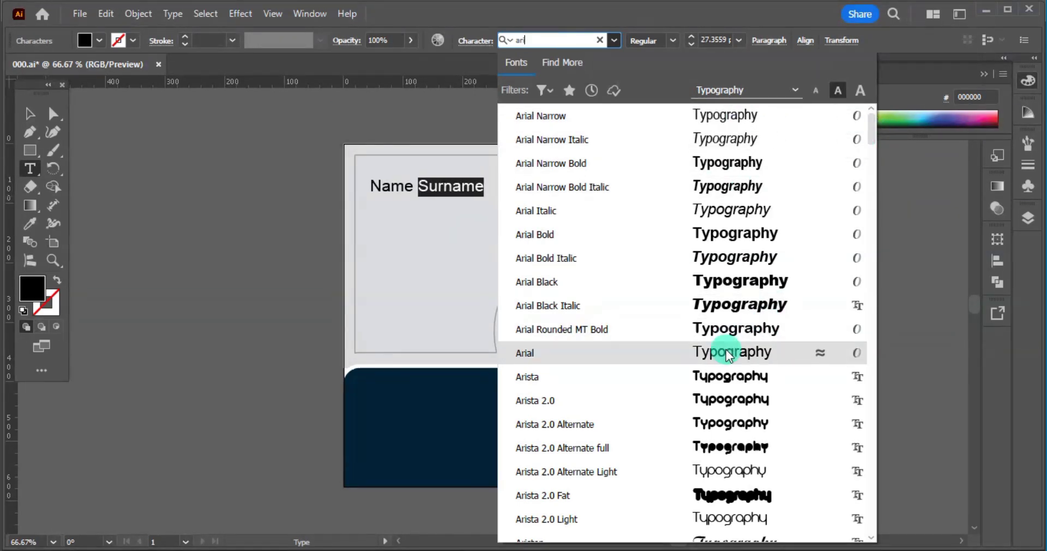
double_click(401, 185)
click(569, 47)
text(ari)
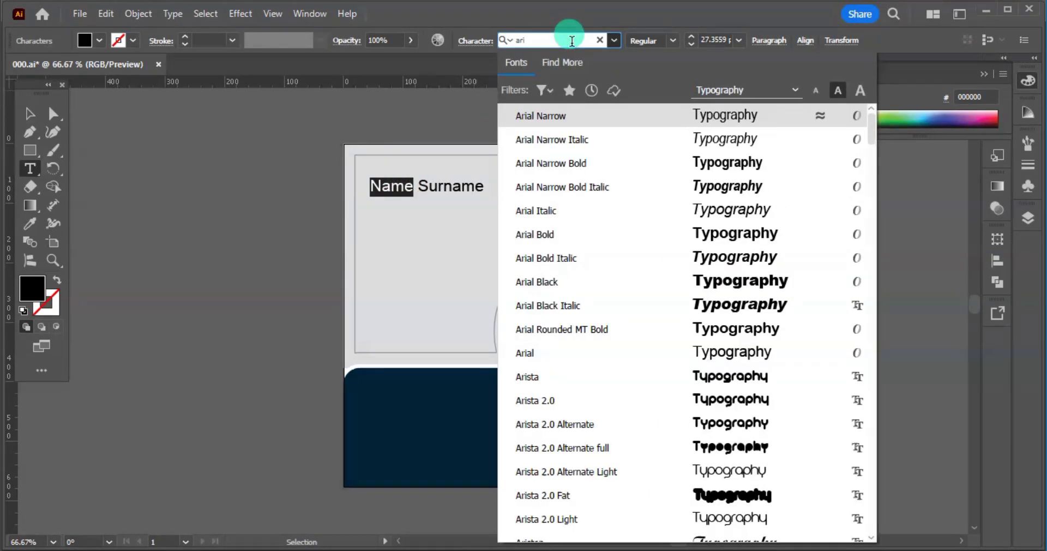
click(701, 234)
key(Escape)
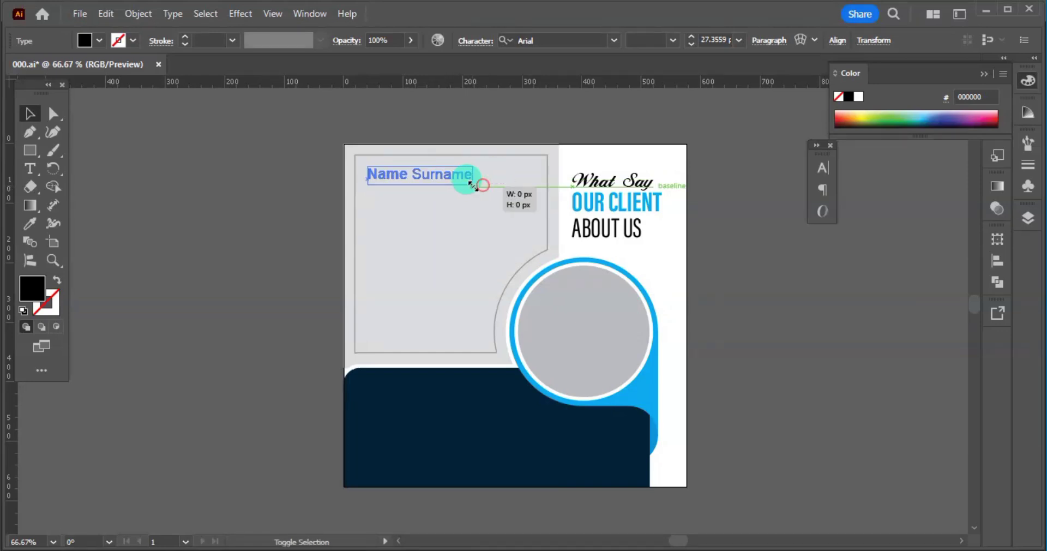
Scale the "Name Surname" line down to about 19.3 pt in the upper-left corner of the inset outline.
drag(472, 184, 449, 180)
click(309, 237)
key(ctrl+space)
ctrl+click(439, 223)
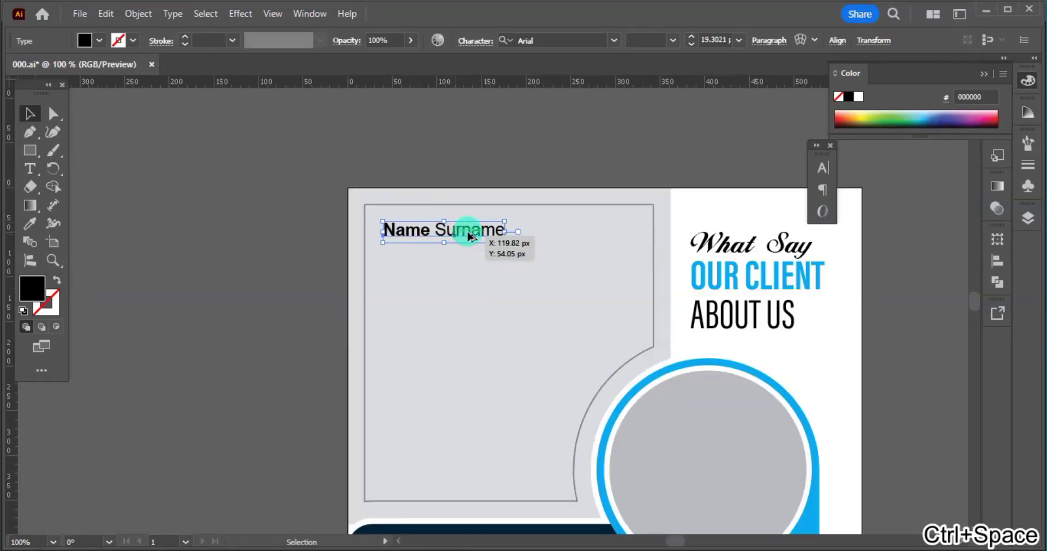
Duplicate the name line directly below itself and replace the copy's text with "Designation Here".
double_click(454, 244)
drag(469, 235, 357, 243)
click(454, 244)
key(BackSpace)
key(ctrl+a)
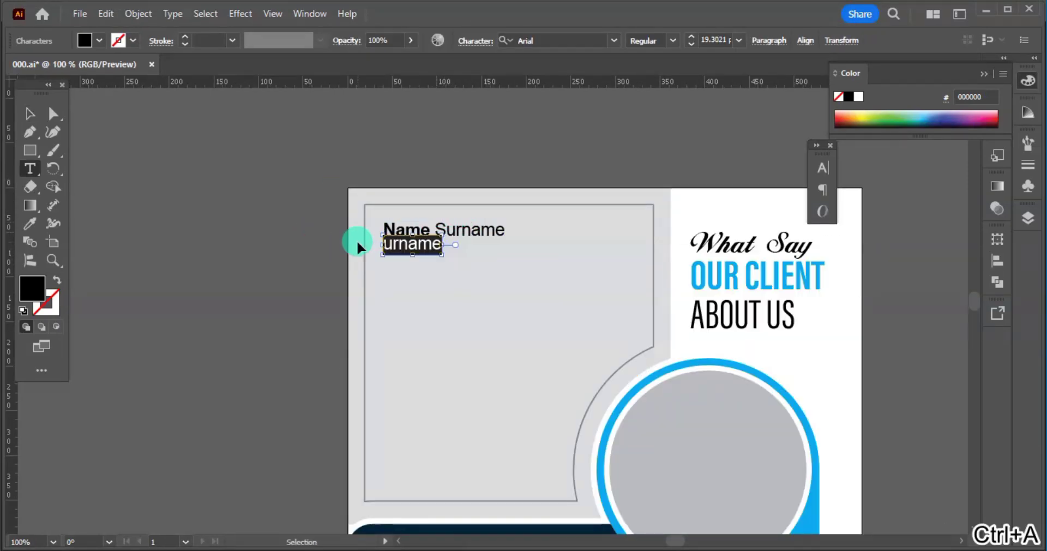
text(Designation Here)
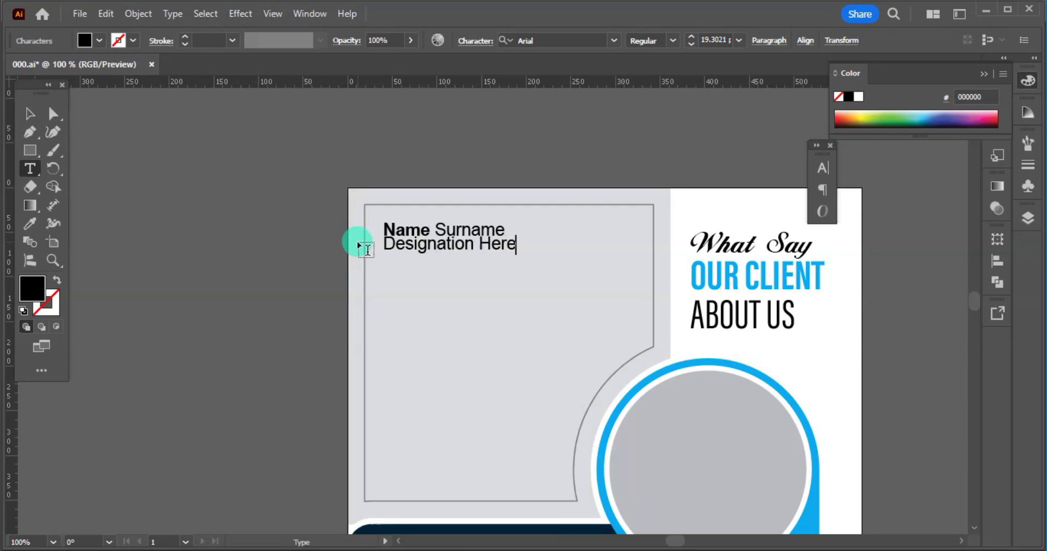
key(Escape)
Shrink the "Designation Here" line and set it in bold directly under the name line.
drag(517, 244, 442, 244)
drag(426, 275, 418, 223)
click(762, 40)
click(805, 41)
click(642, 81)
click(448, 277)
key(ctrl+g)
Draw an area text frame of lorem ipsum placeholder text below the designation line in the grey panel.
click(445, 333)
drag(450, 358, 428, 309)
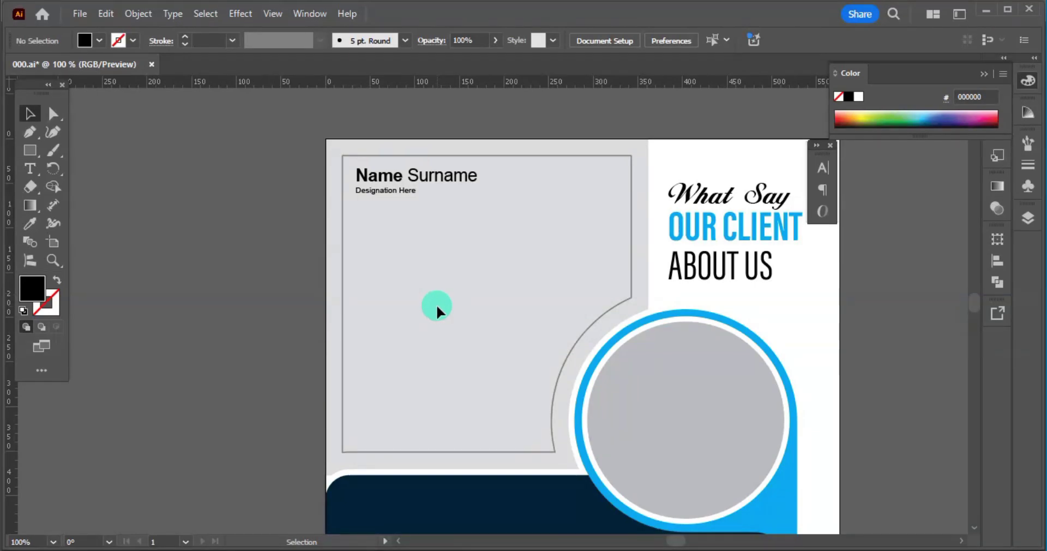
key(t)
click(361, 191)
key(Escape)
click(365, 228)
key(t)
drag(352, 202, 589, 431)
Set the placeholder paragraph to the Arial Narrow style.
click(672, 41)
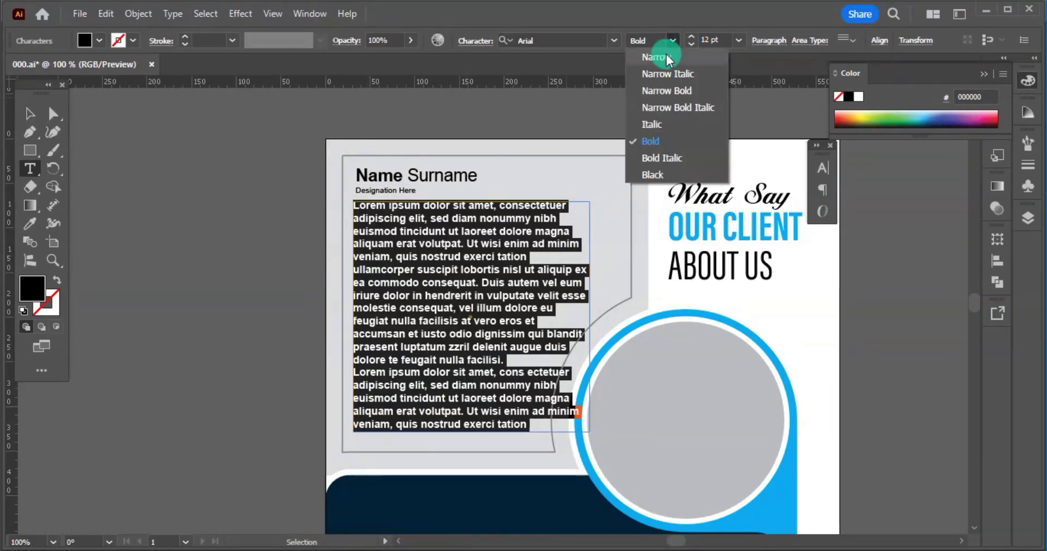
click(673, 75)
click(674, 41)
click(656, 57)
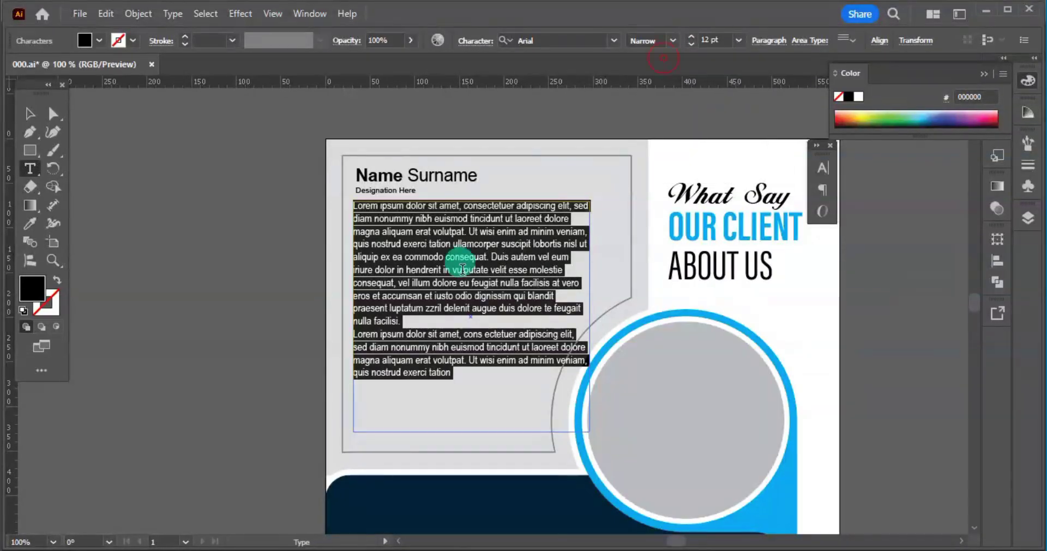
Reduce the placeholder paragraph's font size to 10 pt and increase its line spacing.
key(ctrl+a)
key(ctrl+shift+comma)
key(alt+Down)
key(alt+Down)
key(alt+Down)
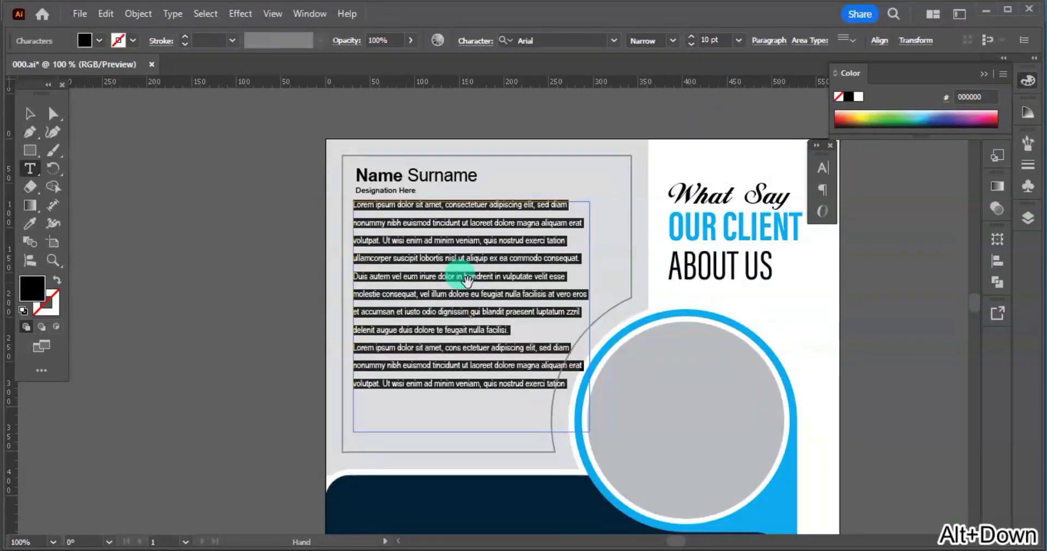
click(30, 113)
click(793, 323)
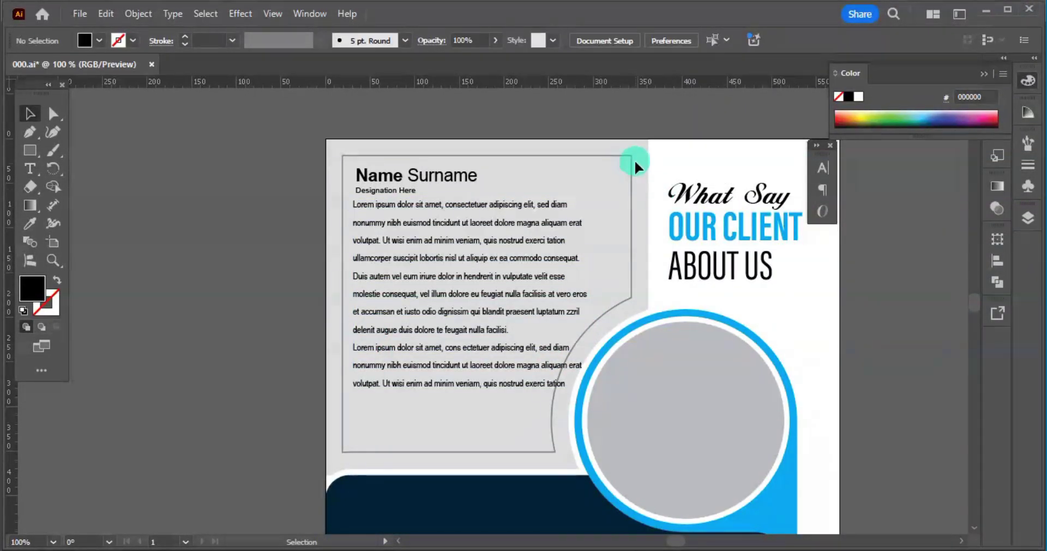
Widen the placeholder paragraph's text frame slightly toward the grey panel's right edge.
click(537, 316)
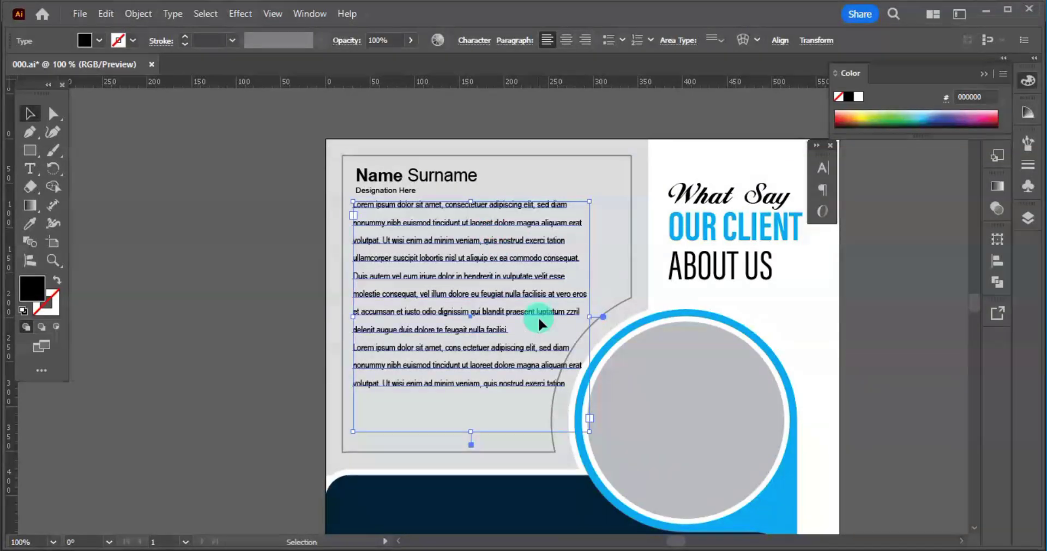
drag(588, 316, 605, 316)
click(887, 361)
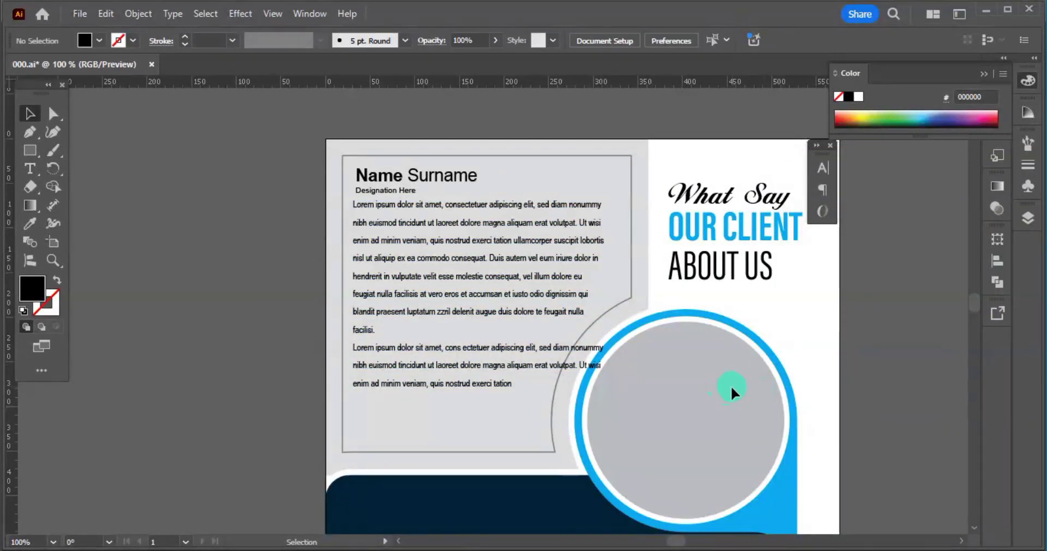
Move the placeholder paragraph off the artboard into the empty area beside the grey panel and unlock all objects.
drag(502, 270, 185, 309)
drag(334, 329, 435, 335)
click(402, 245)
key(ctrl+alt+2)
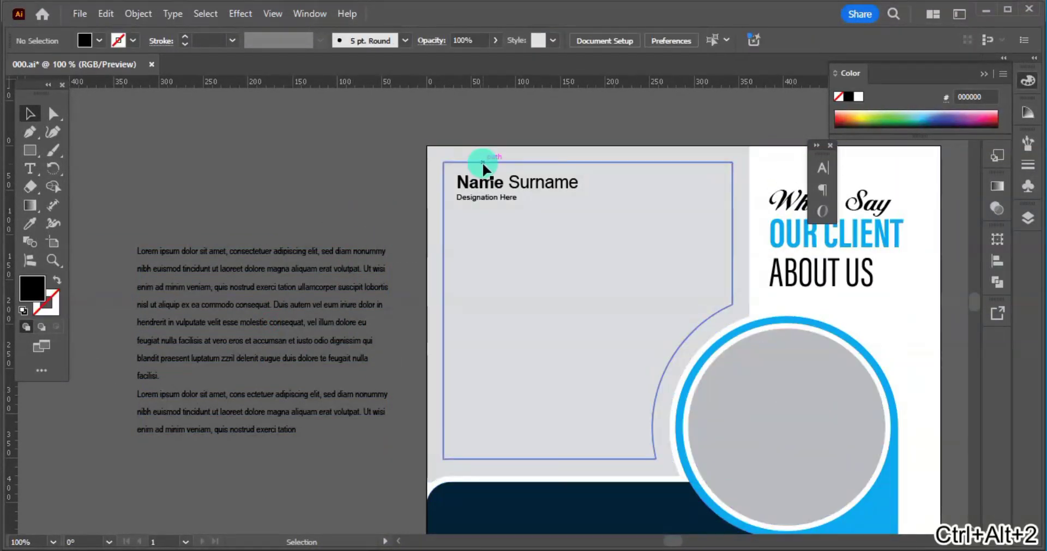
Offset the grey panel's thin outline by -39 px with miter joins and position the new path just below the designation line.
click(474, 186)
key(a)
click(443, 224)
key(ctrl+c)
key(v)
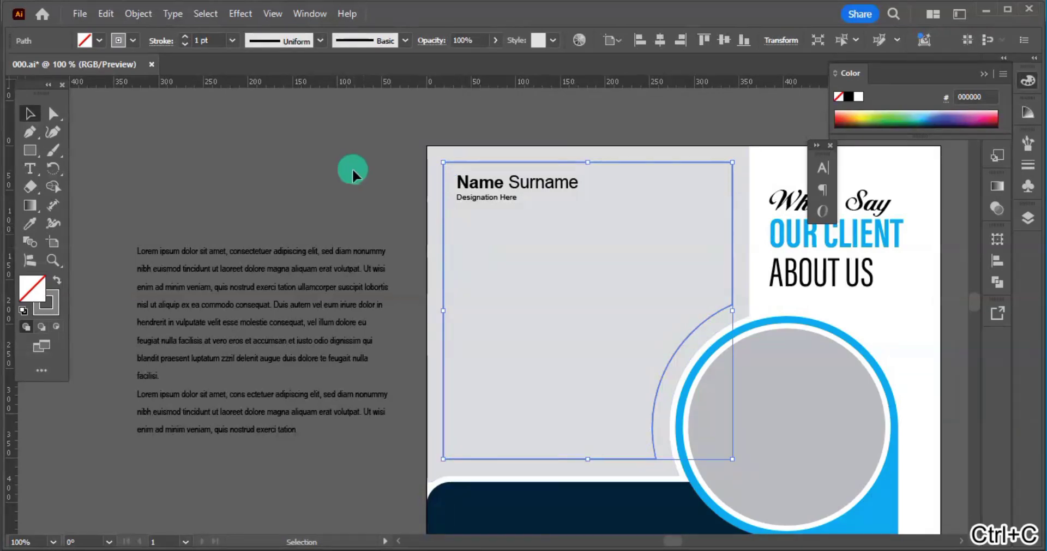
click(140, 14)
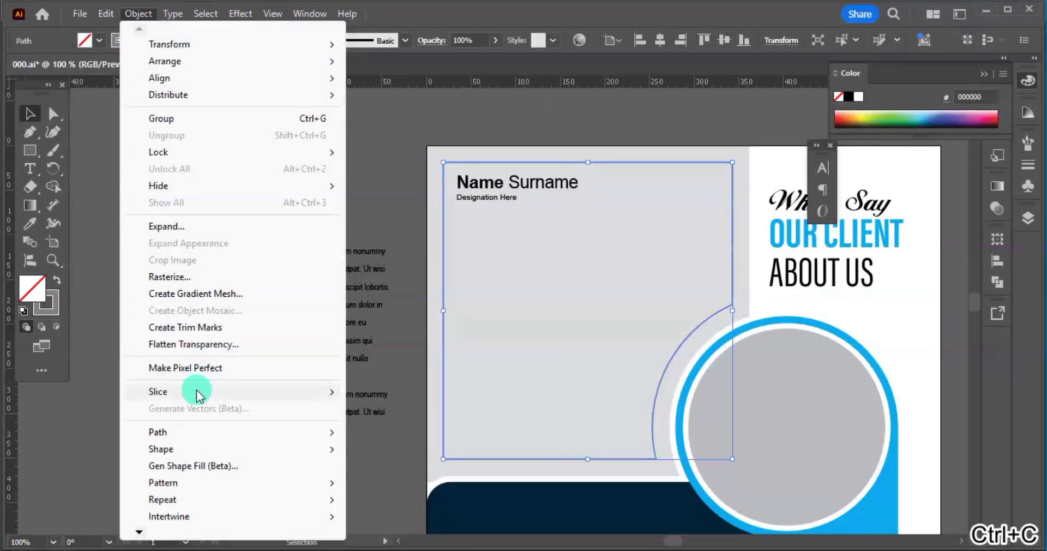
mouse_move(181, 433)
click(428, 276)
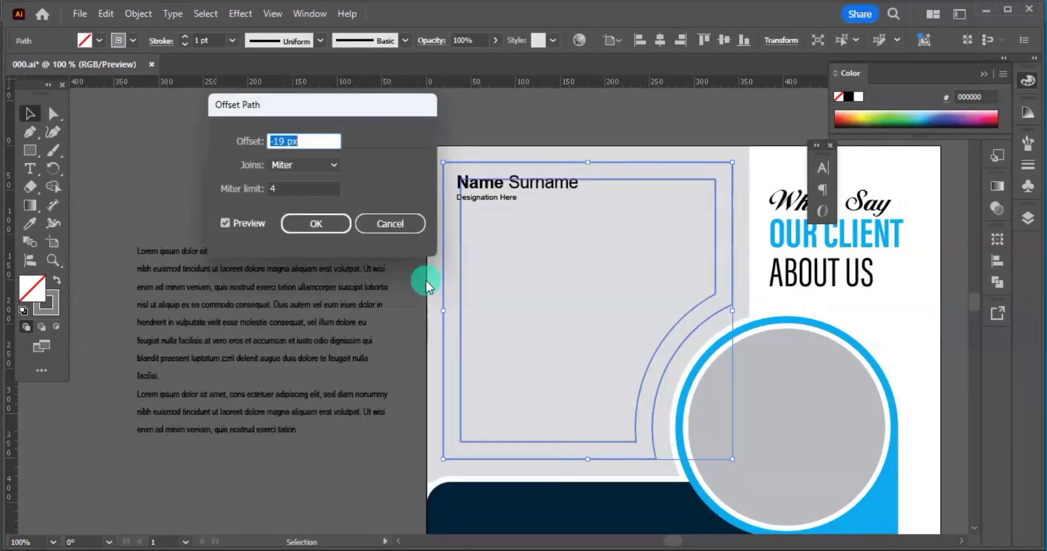
scroll(317, 141, down, 19)
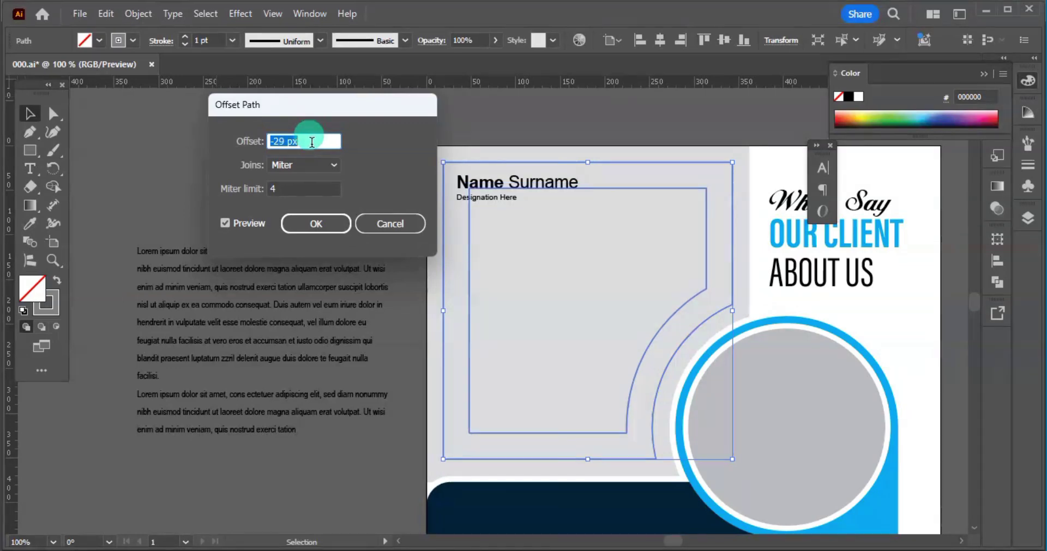
scroll(315, 152, down, 1)
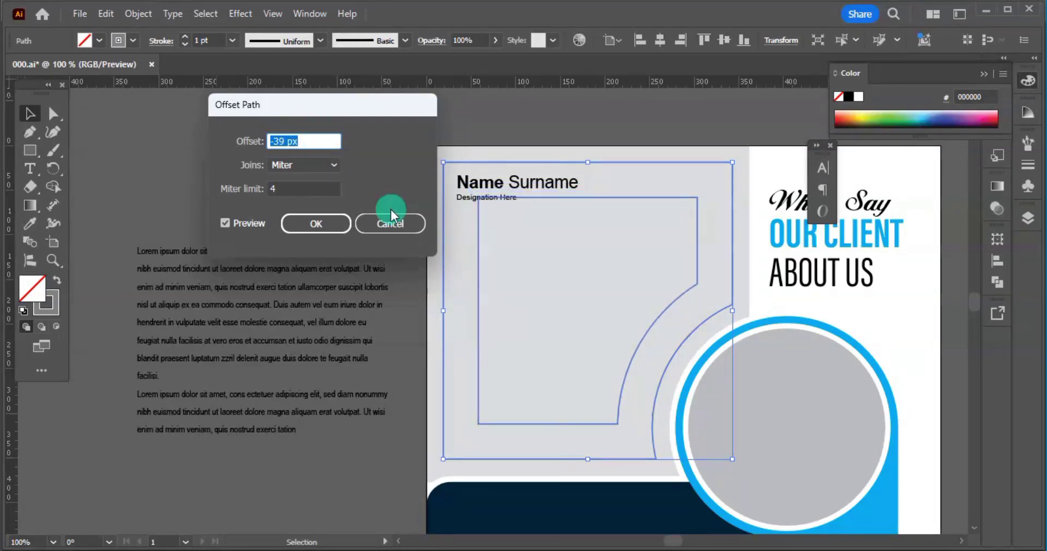
key(Return)
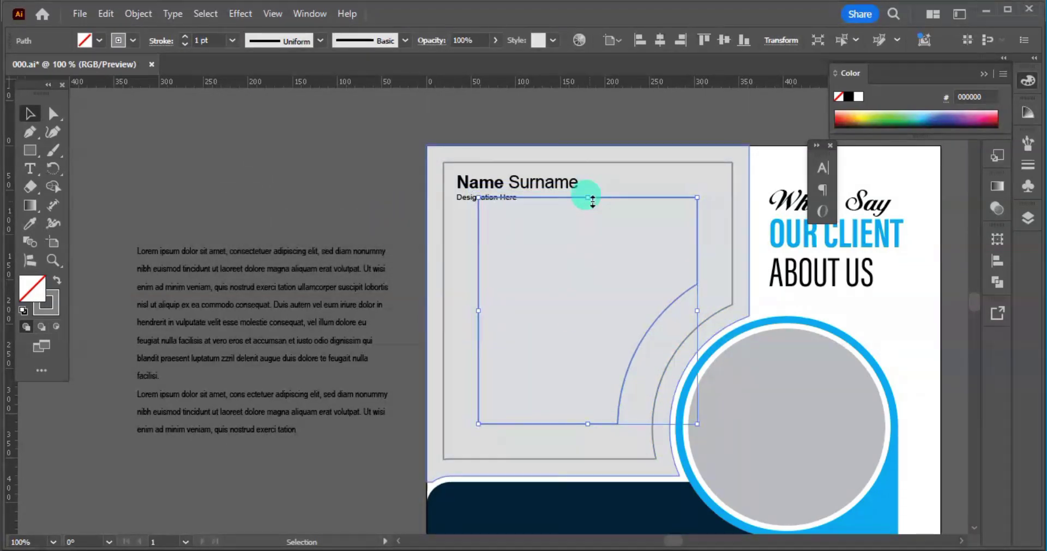
drag(592, 198, 579, 212)
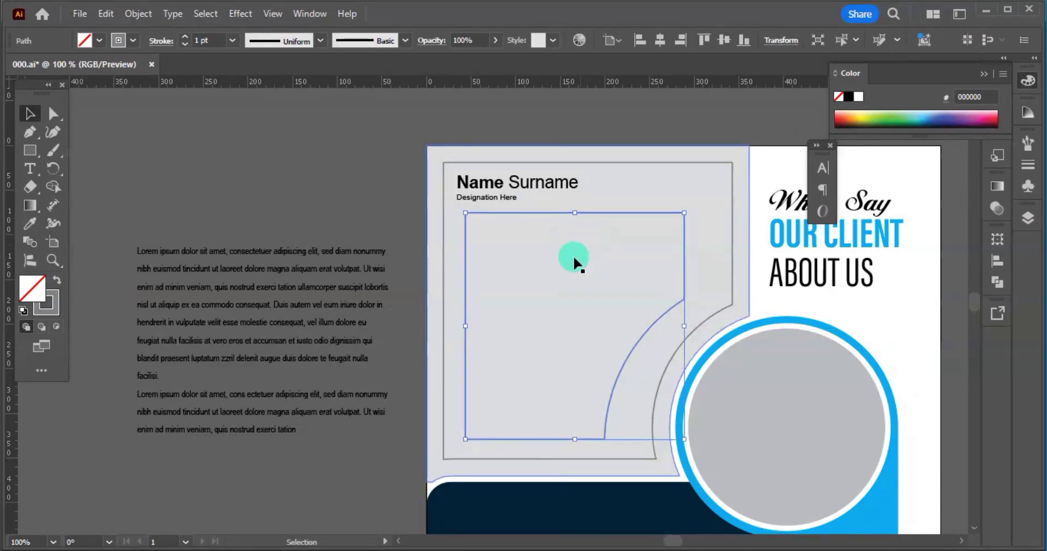
click(339, 205)
Copy all the text of the placeholder paragraph beside the artboard.
key(t)
click(299, 285)
key(ctrl+a)
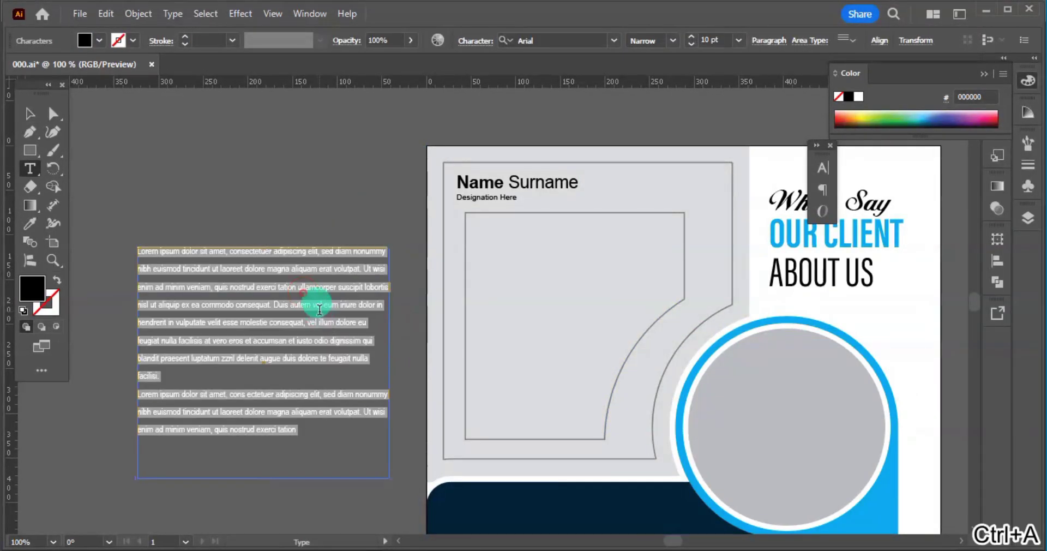
key(Escape)
click(310, 188)
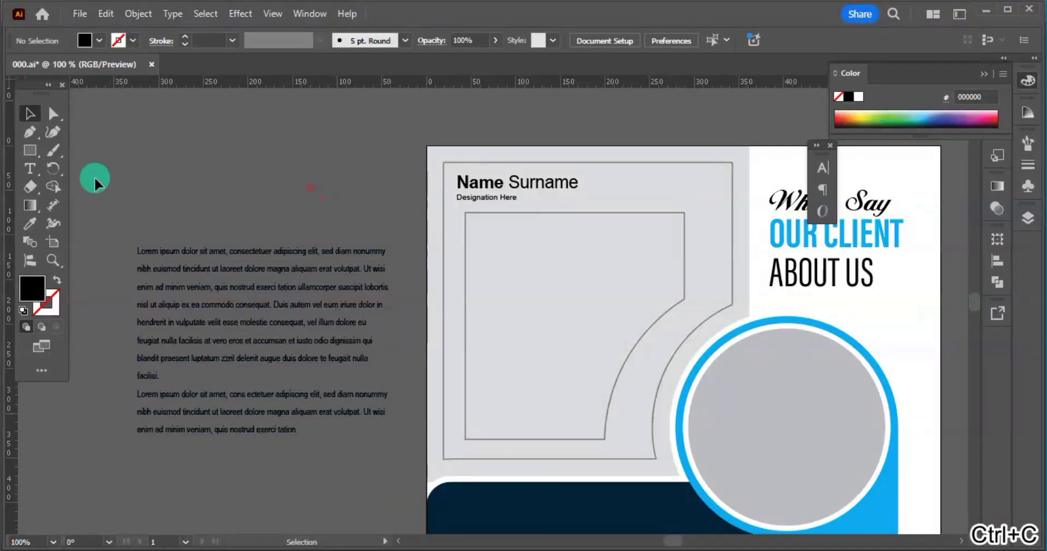
drag(33, 163, 100, 171)
click(491, 223)
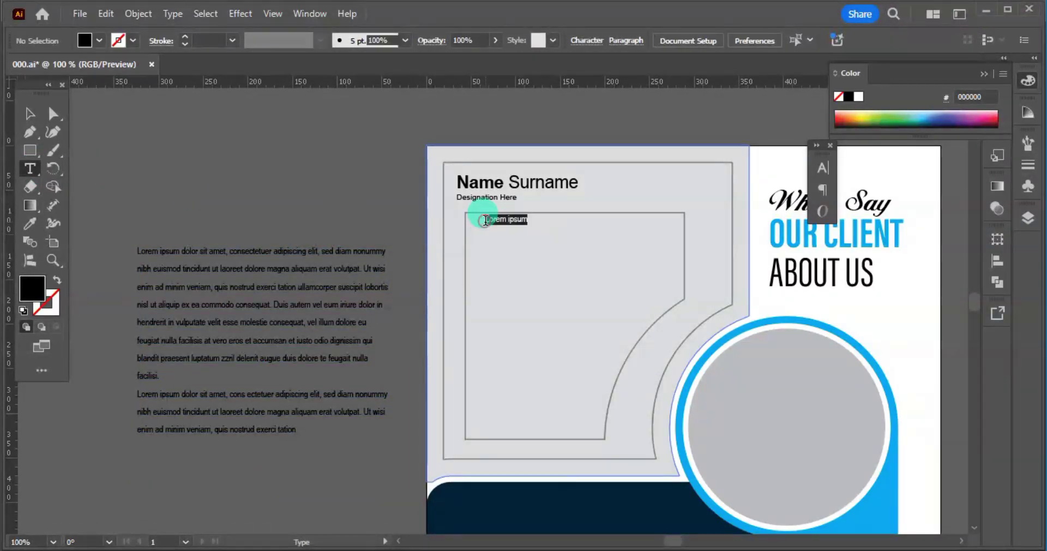
key(Escape)
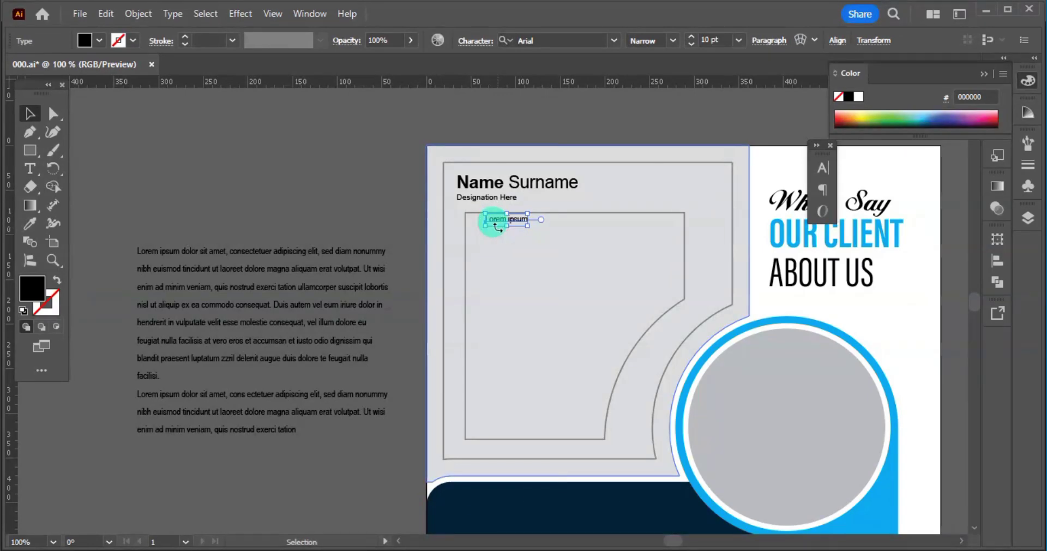
key(Delete)
Turn the inner offset path into an area type frame and paste the copied placeholder text into it.
click(508, 213)
key(t)
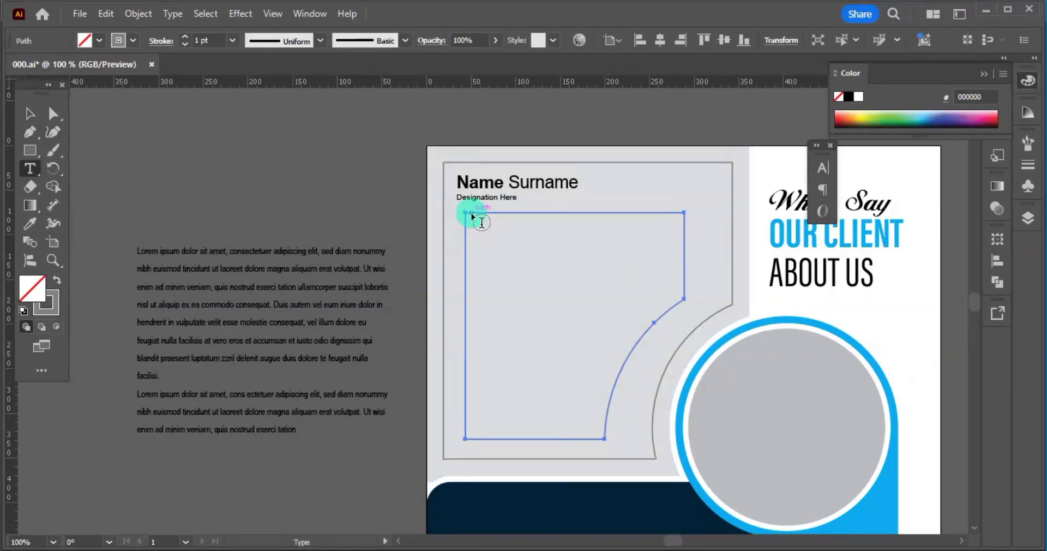
click(472, 216)
key(ctrl+v)
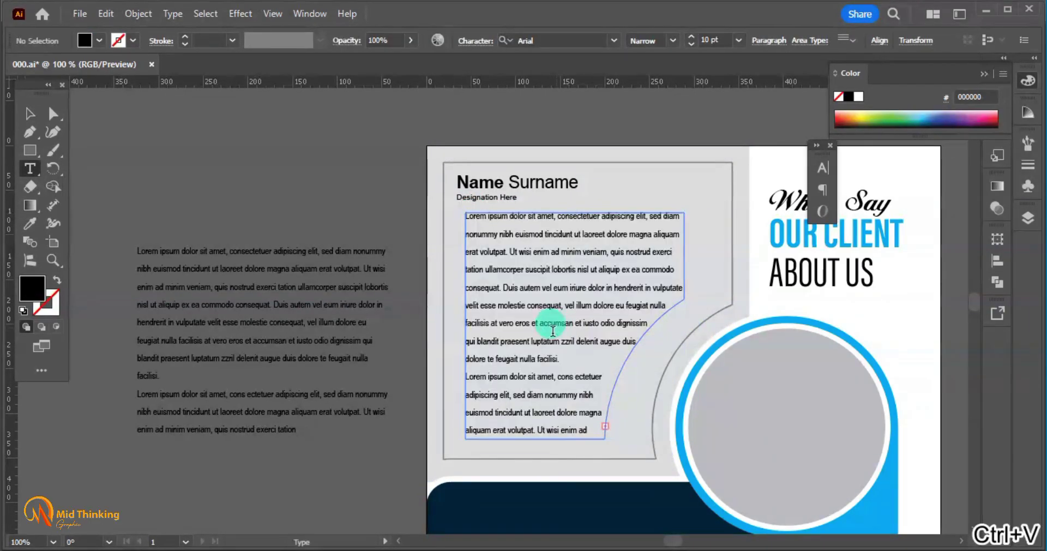
Keep the shaped paragraph's font size at 10 pt and tighten its line spacing until all the text fits the frame.
key(ctrl+a)
key(ctrl+shift+comma)
key(ctrl+shift+comma)
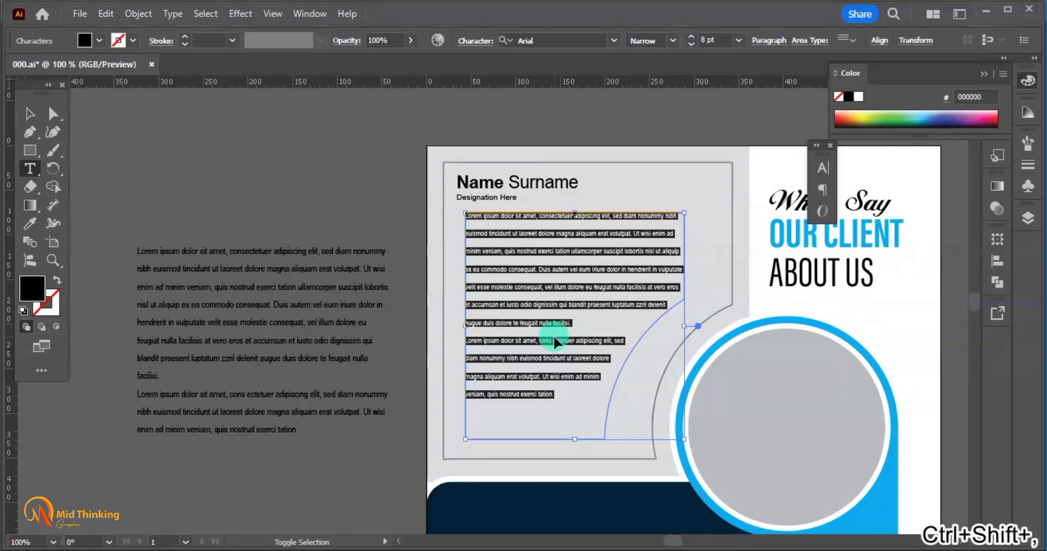
key(ctrl+shift+period)
key(ctrl+shift+period)
key(alt+Up)
key(alt+Up)
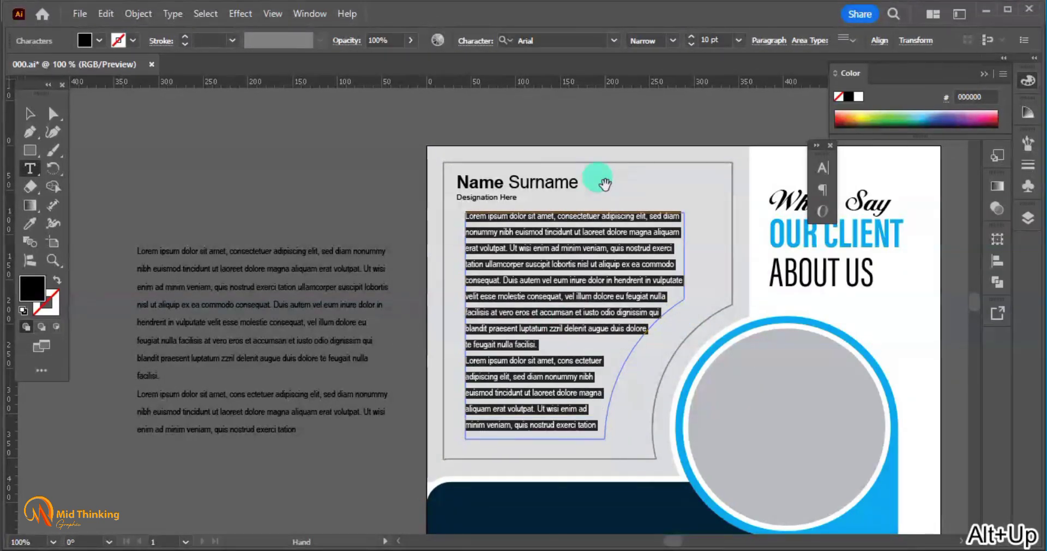
key(Escape)
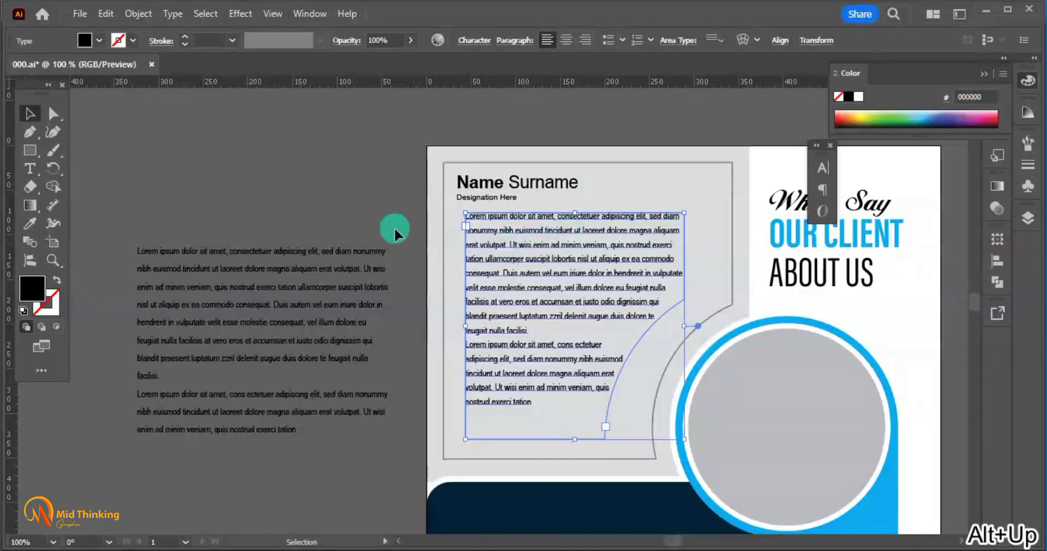
click(321, 187)
Delete the original placeholder paragraph beside the artboard.
click(496, 339)
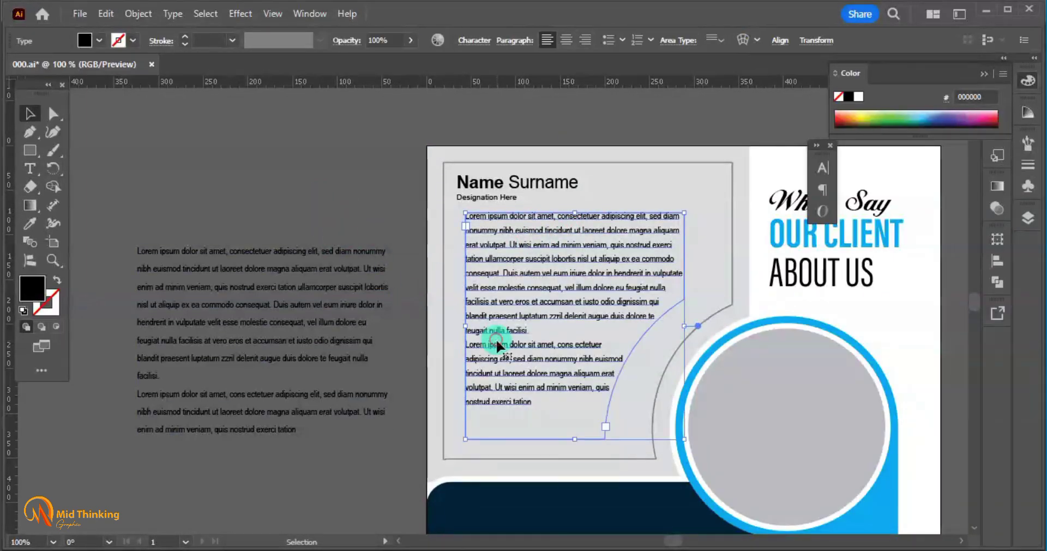
click(330, 298)
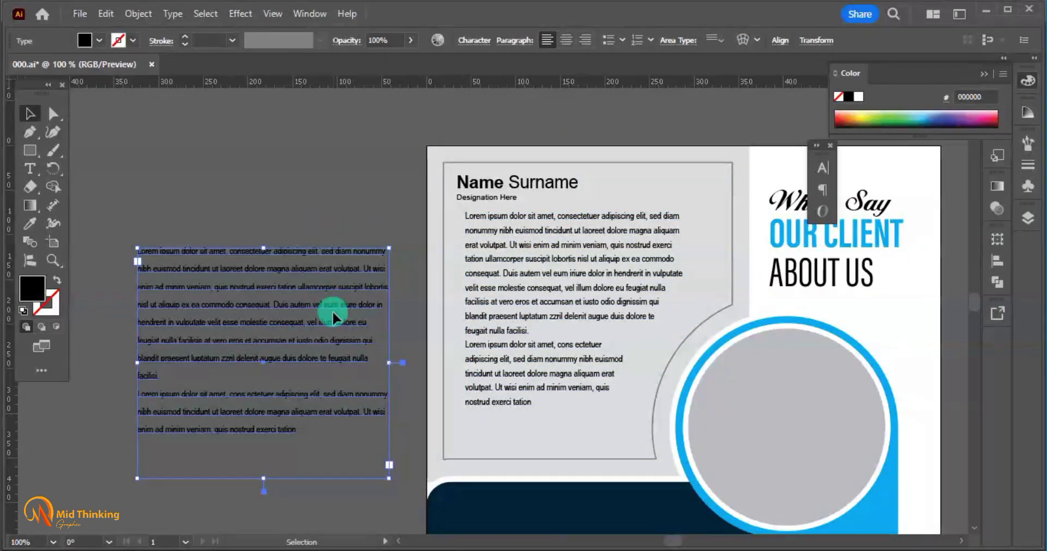
key(Delete)
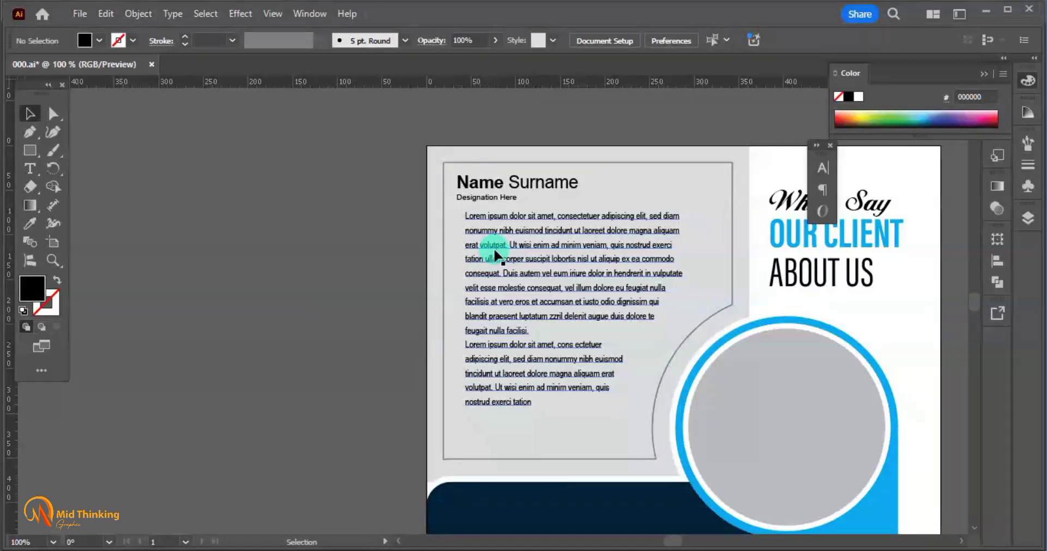
Shift the shaped paragraph slightly left and up to line up with the name and designation lines.
click(497, 285)
drag(493, 286, 490, 289)
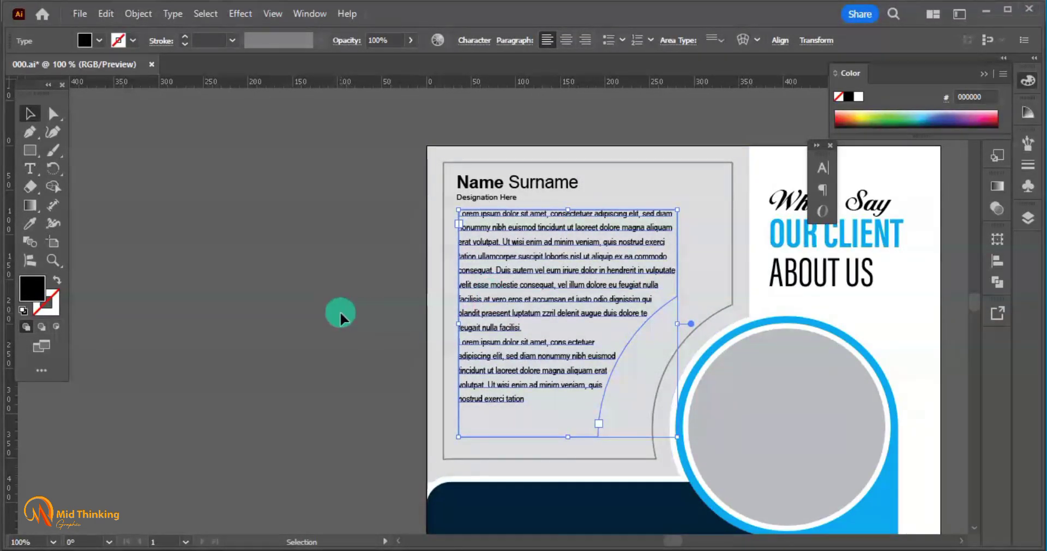
click(344, 316)
Draw a small five-pointed star in the empty area beside the artboard.
drag(344, 331, 336, 315)
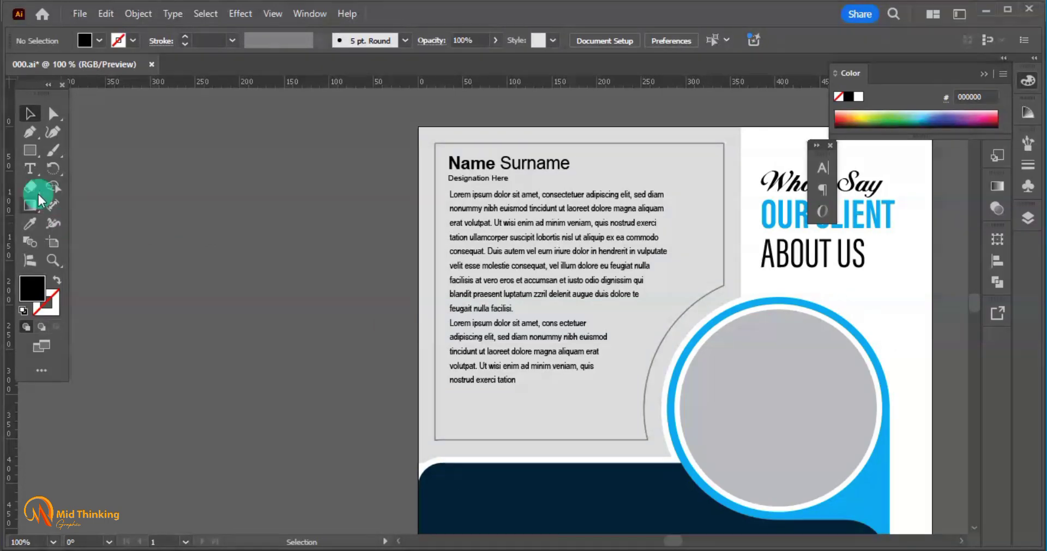
drag(32, 150, 93, 203)
drag(262, 308, 272, 312)
key(v)
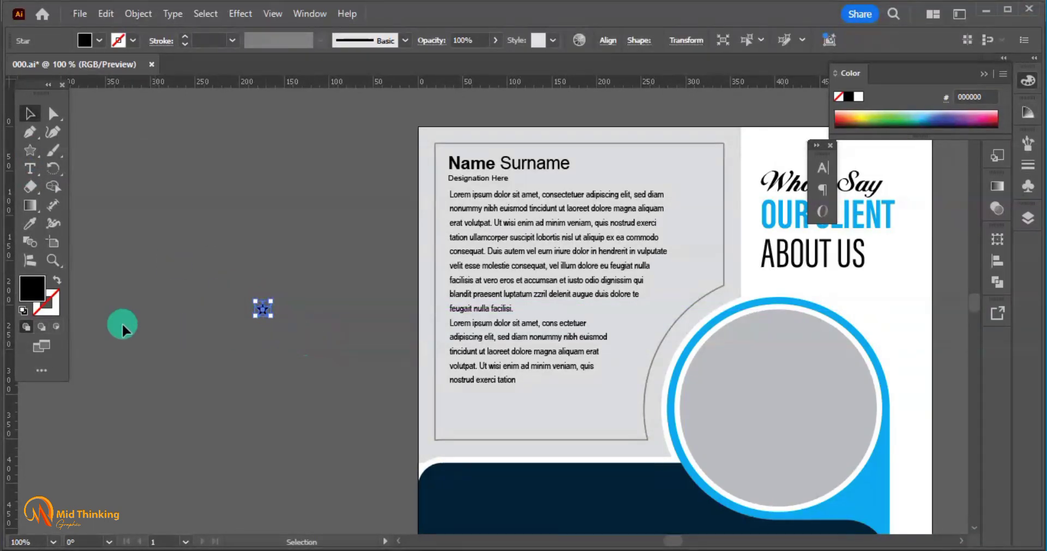
Fill the star with cyan using C 100, M 0, Y 0, K 0.
double_click(34, 291)
key(Tab)
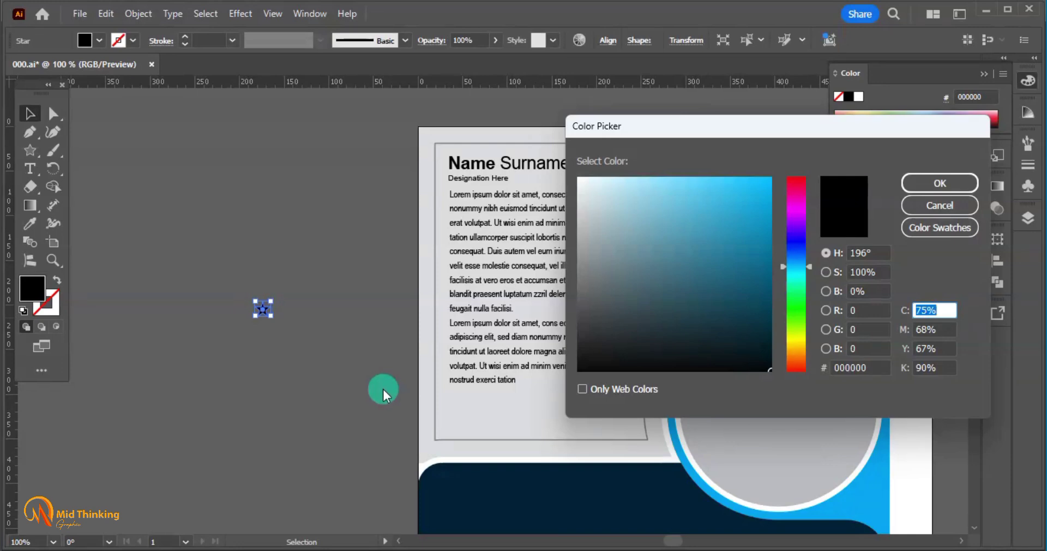
text(100)
key(Tab)
text(0)
key(Tab)
text(0)
key(Tab)
text(0)
key(Return)
click(294, 362)
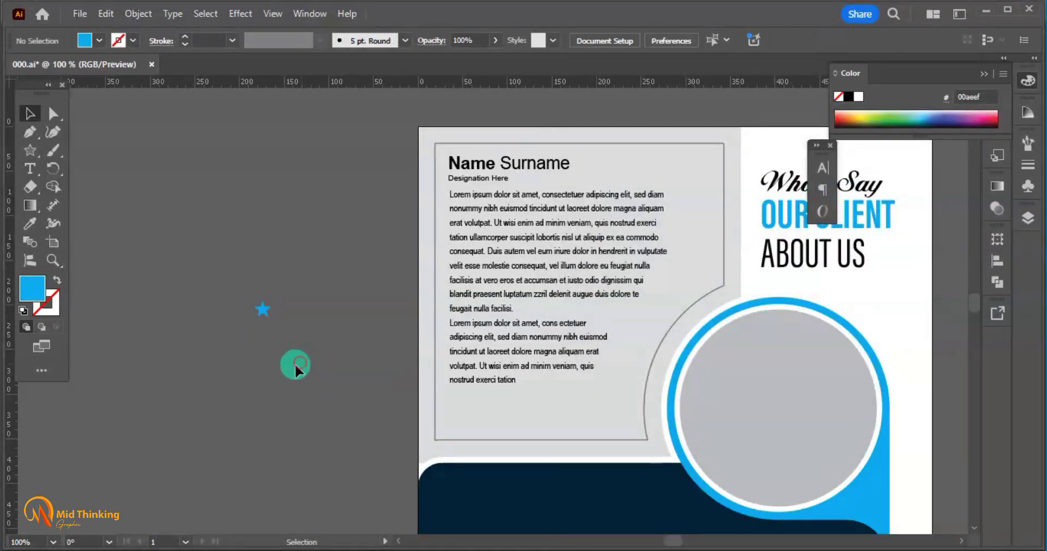
Move the cyan star into the grey panel below the paragraph and lock the navy background shape.
drag(264, 313, 478, 410)
click(477, 434)
click(379, 440)
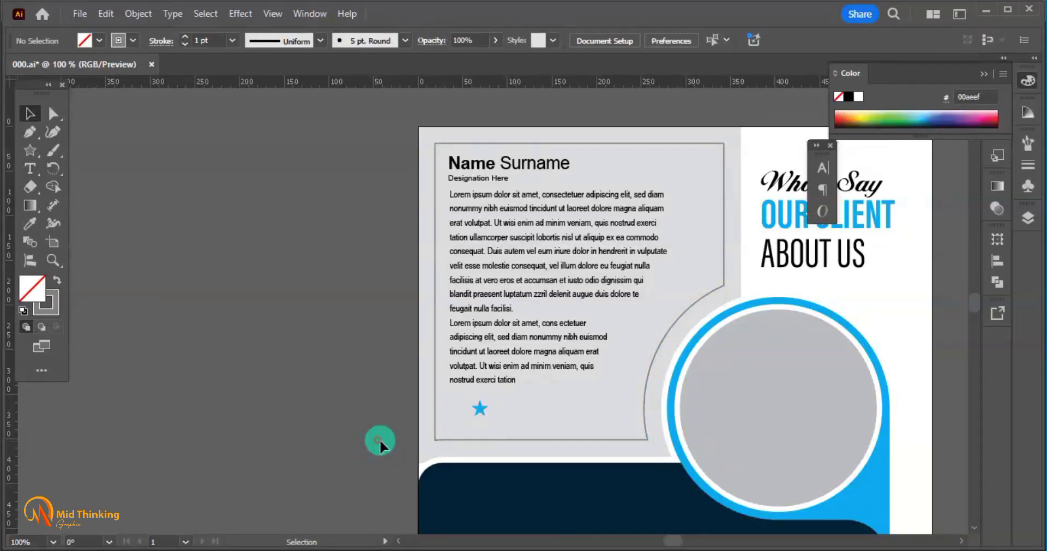
drag(503, 482, 506, 481)
key(ctrl+2)
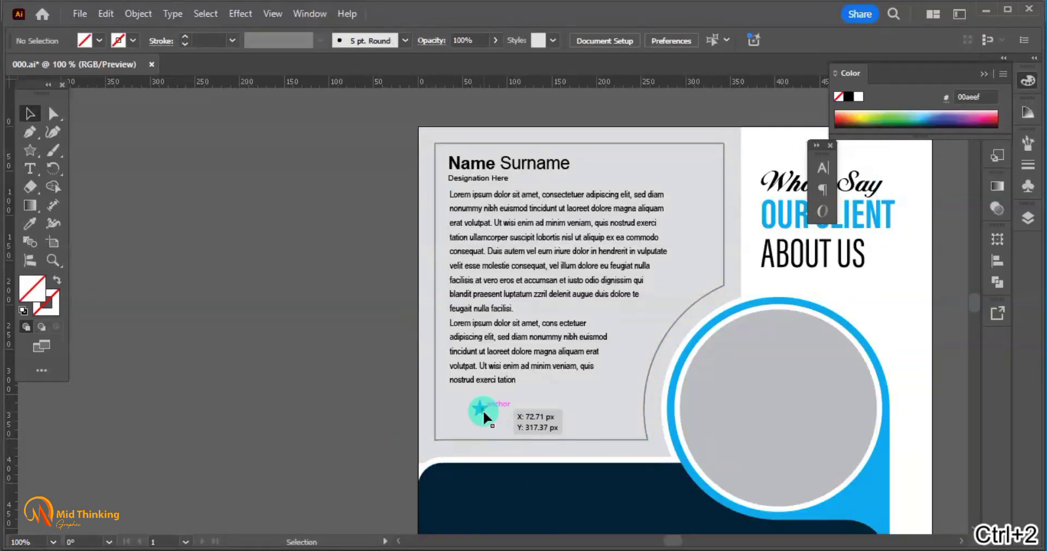
Duplicate the cyan star horizontally at equal spacing to make a row of five stars below the paragraph.
key(ctrl+space)
click(482, 410)
mouse_move(480, 410)
mouse_down()
mouse_move(469, 411)
mouse_move(501, 412)
mouse_up()
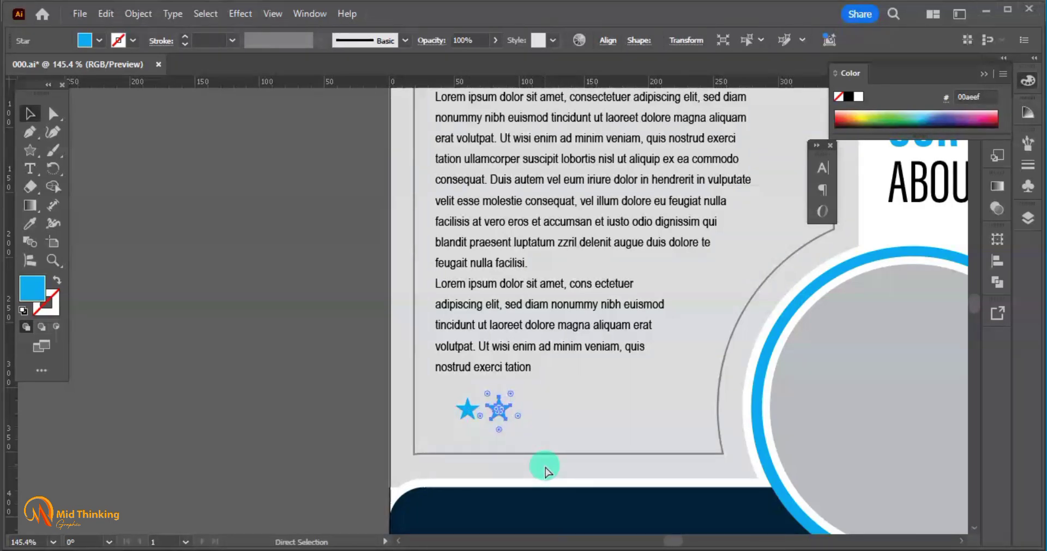
key(ctrl+d)
key(ctrl+d)
key(ctrl+d)
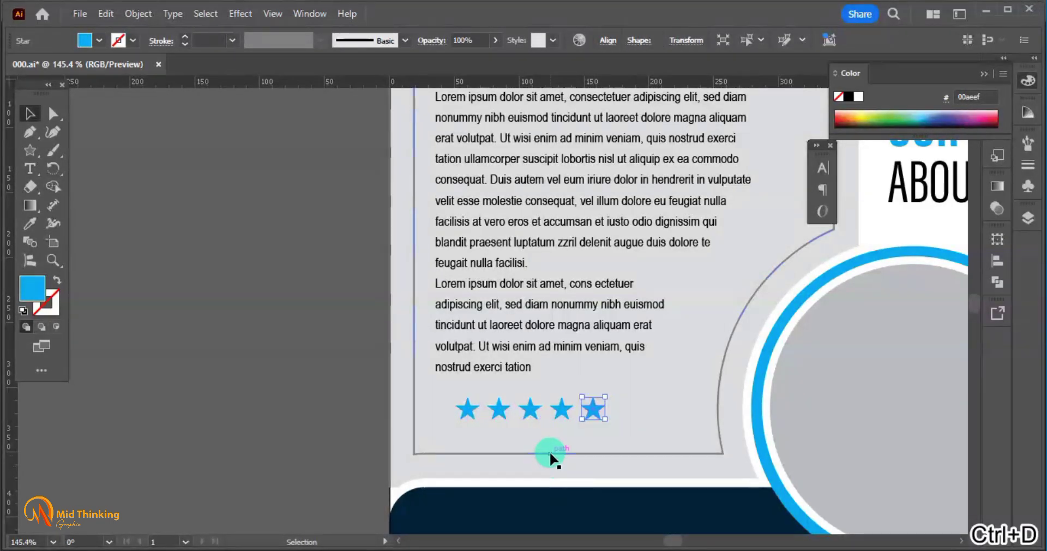
Lock the grey panel's thin outline running beneath the star row.
click(551, 453)
key(ctrl+2)
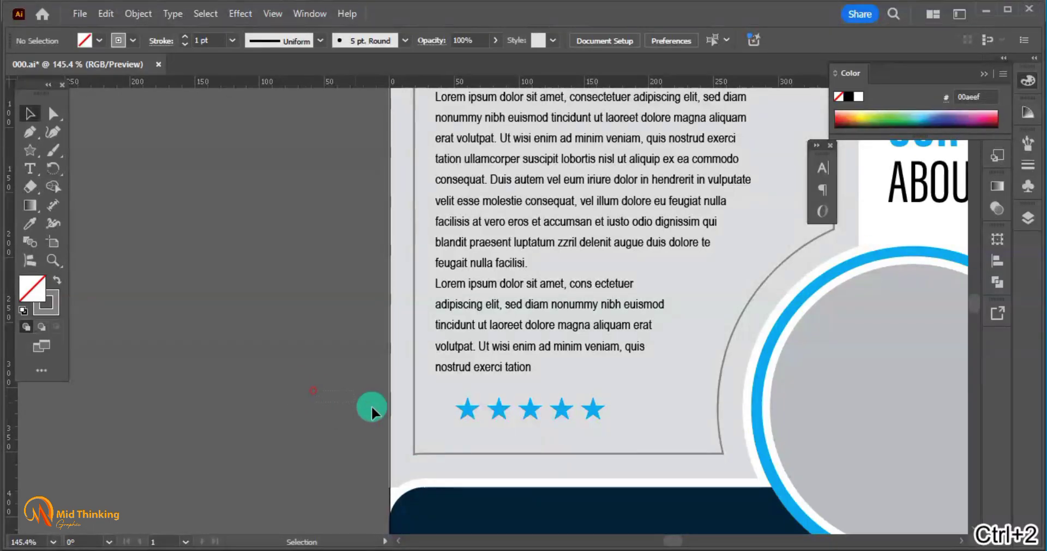
drag(371, 407, 609, 439)
click(595, 446)
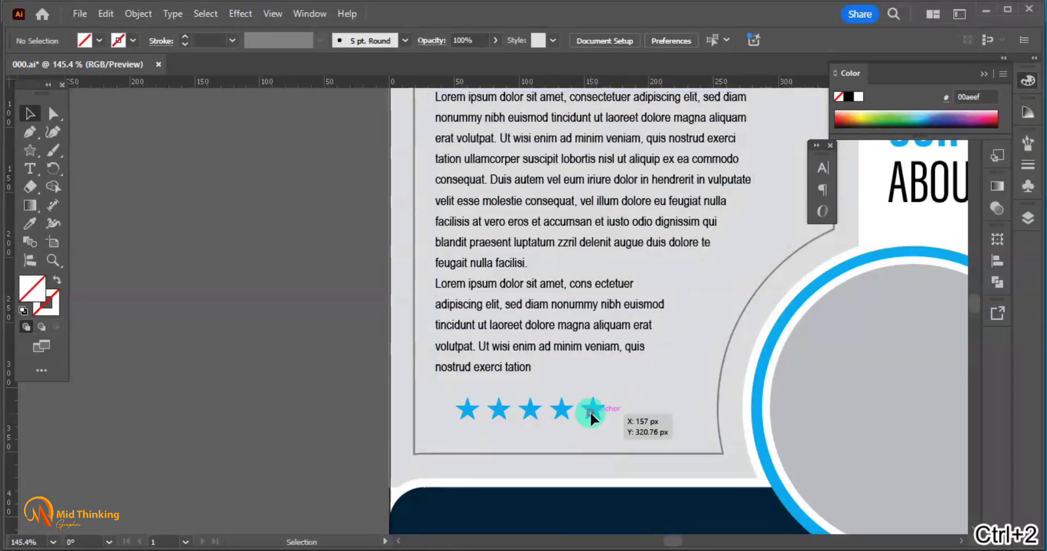
click(590, 411)
click(549, 315)
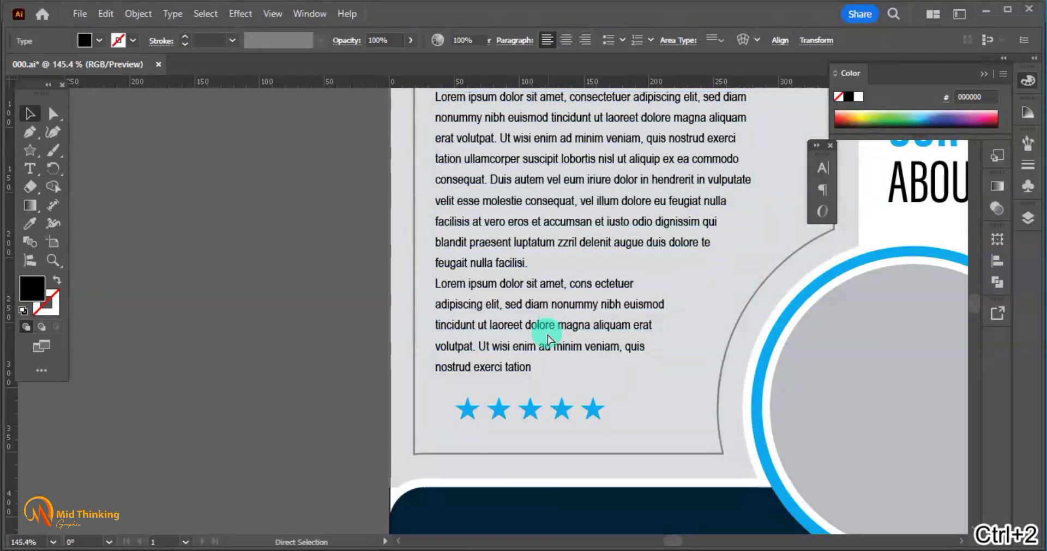
Group the five stars and move the group slightly right and up beneath the paragraph.
click(440, 413)
drag(418, 398, 643, 436)
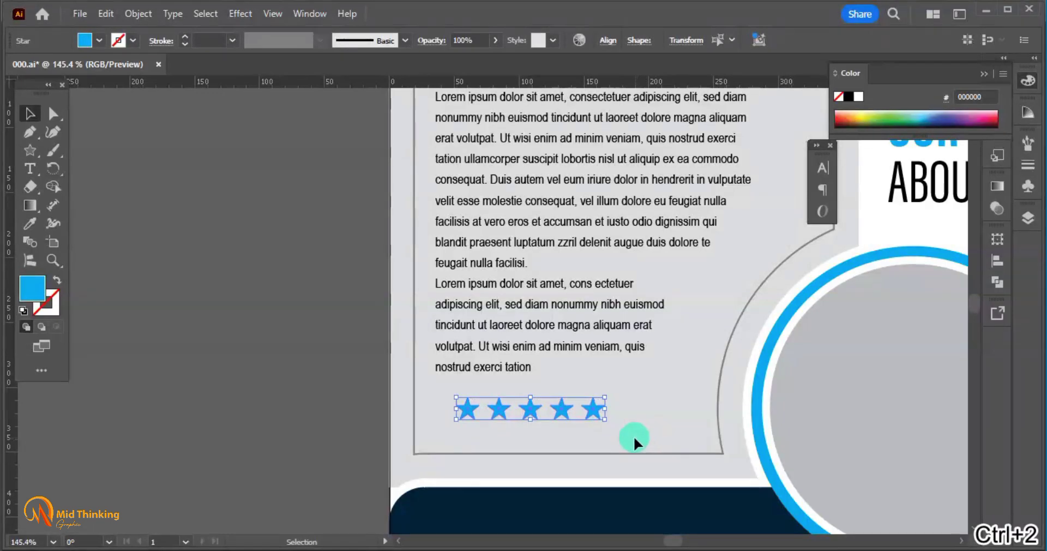
key(ctrl+g)
drag(561, 410, 578, 400)
click(313, 411)
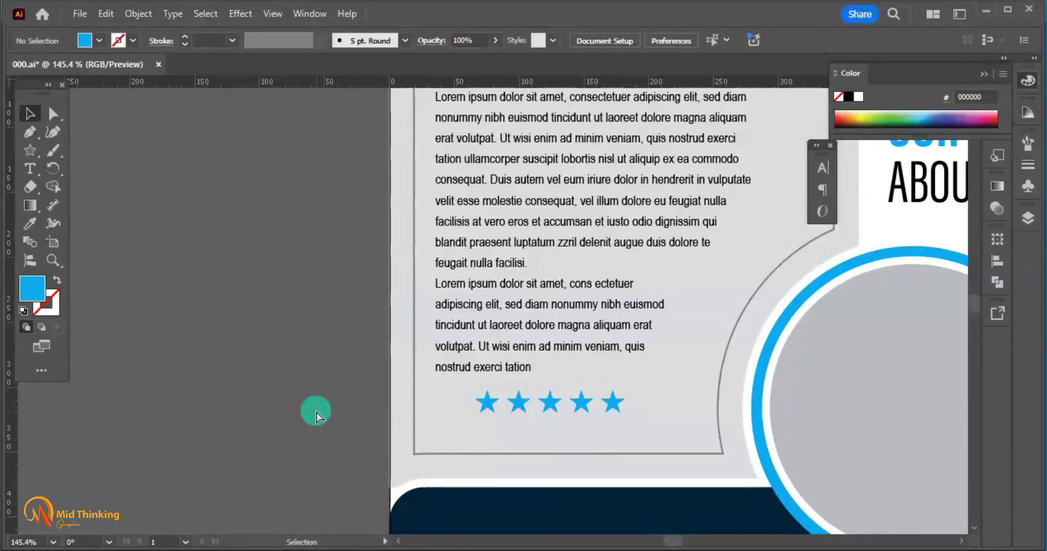
key(ctrl+0)
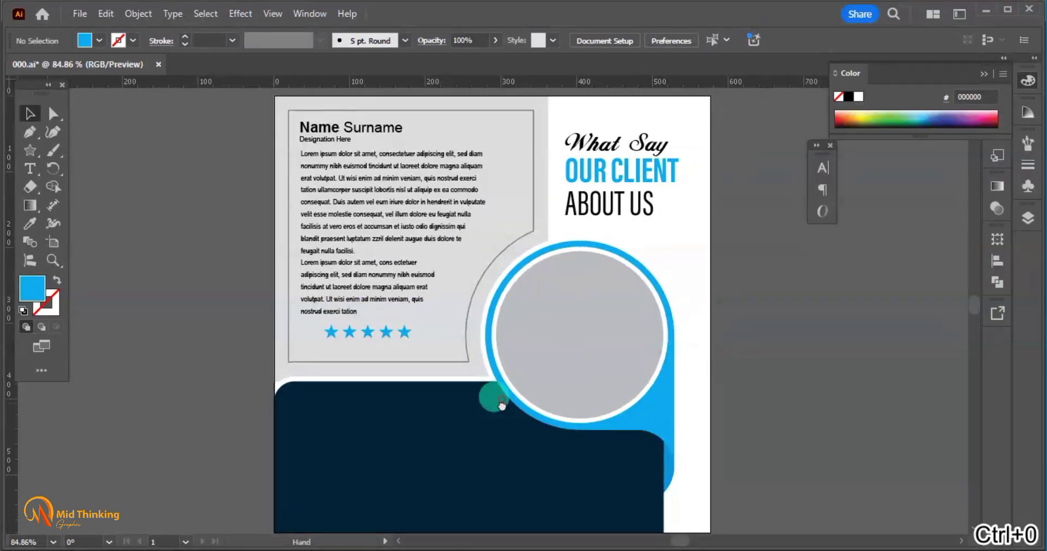
Draw a cyan rectangle about 125 px wide on the navy shape below the star row.
drag(501, 405, 503, 402)
drag(467, 432, 476, 407)
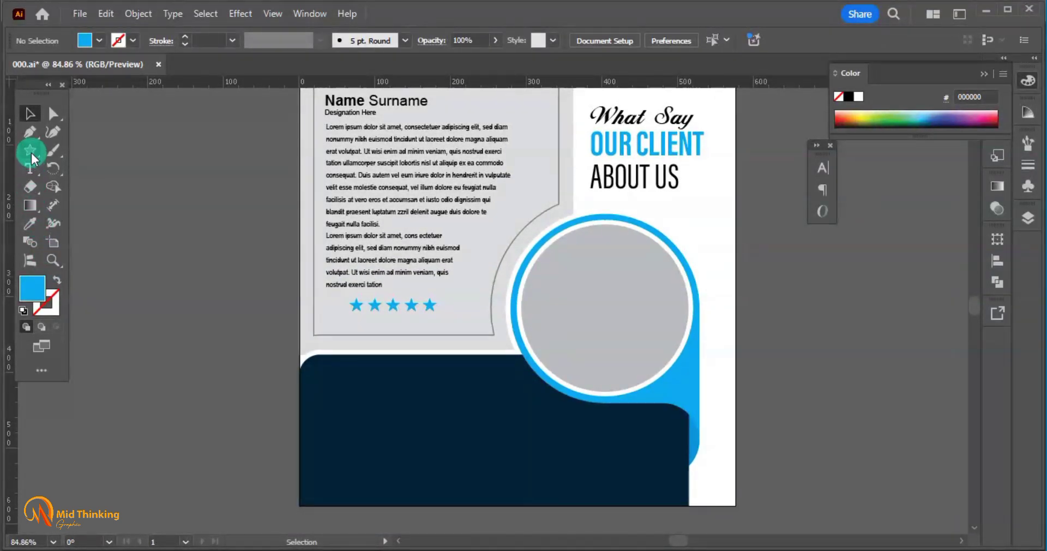
drag(32, 158, 74, 153)
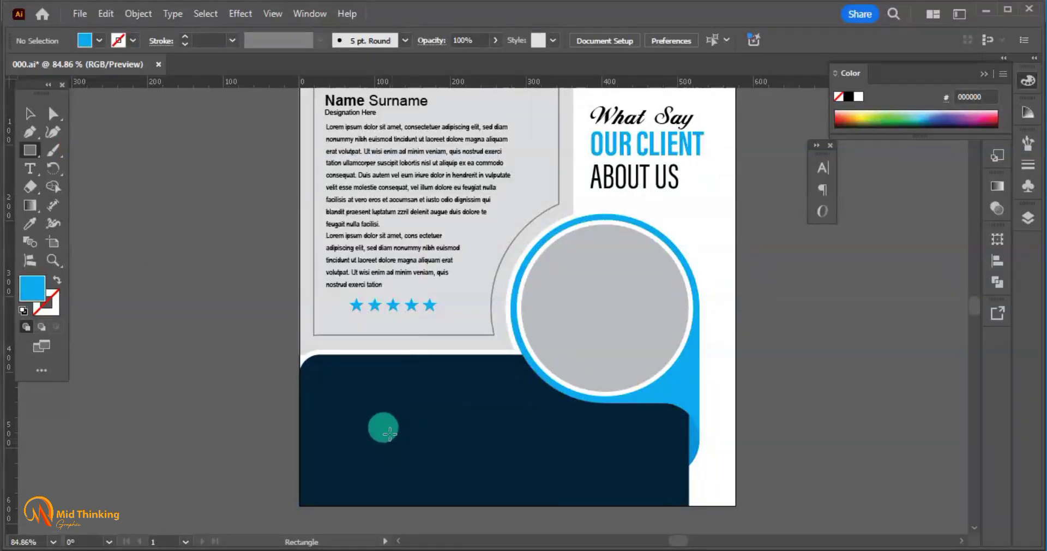
drag(369, 404, 458, 416)
Fully round the corners of the cyan rectangle to turn it into a pill-shaped button.
key(ctrl+space)
click(449, 420)
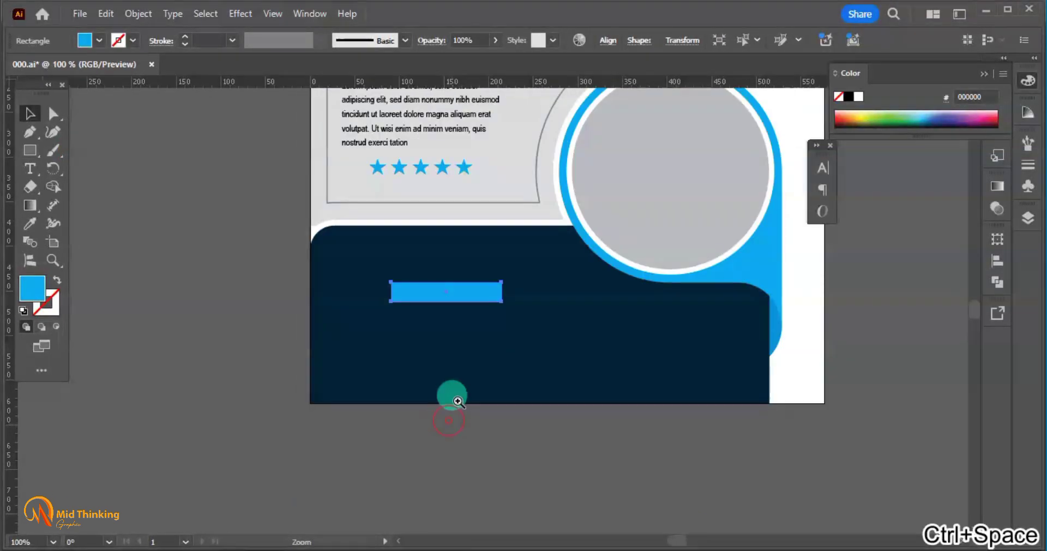
click(459, 308)
click(519, 274)
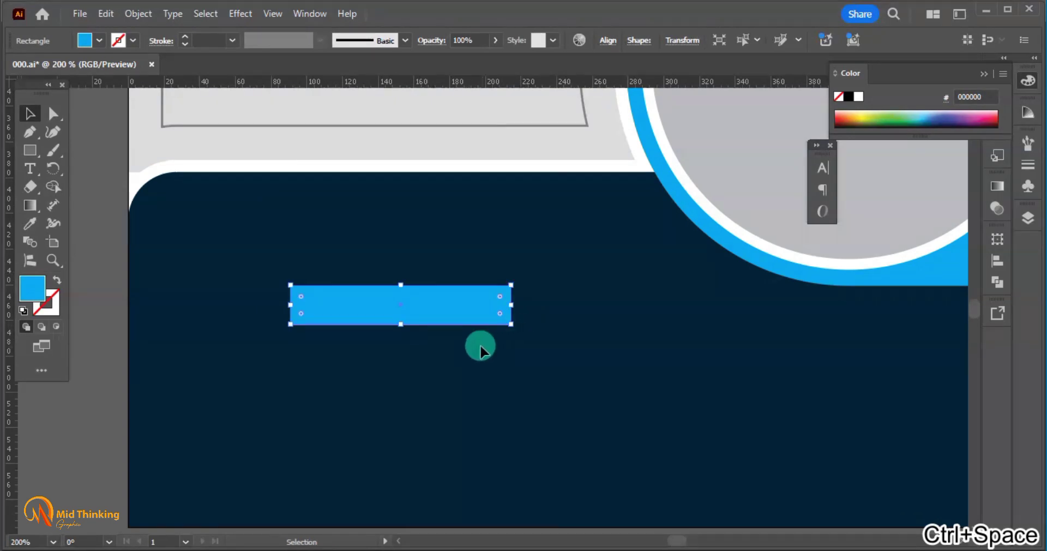
drag(496, 299, 437, 305)
click(405, 371)
Create the text "Learn More" outside the artboard beside the navy shape.
drag(404, 370, 515, 304)
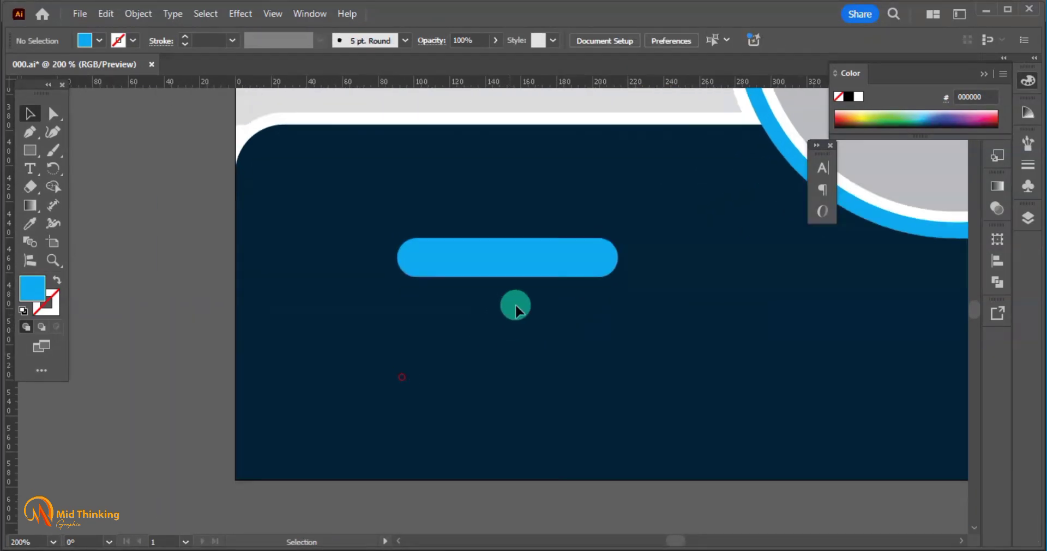
key(t)
click(151, 368)
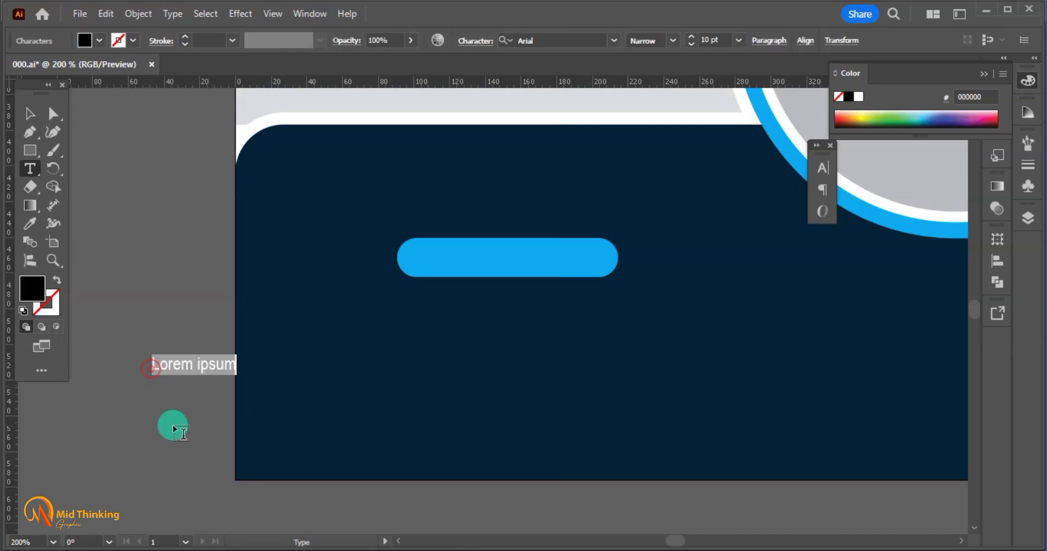
text(Lea)
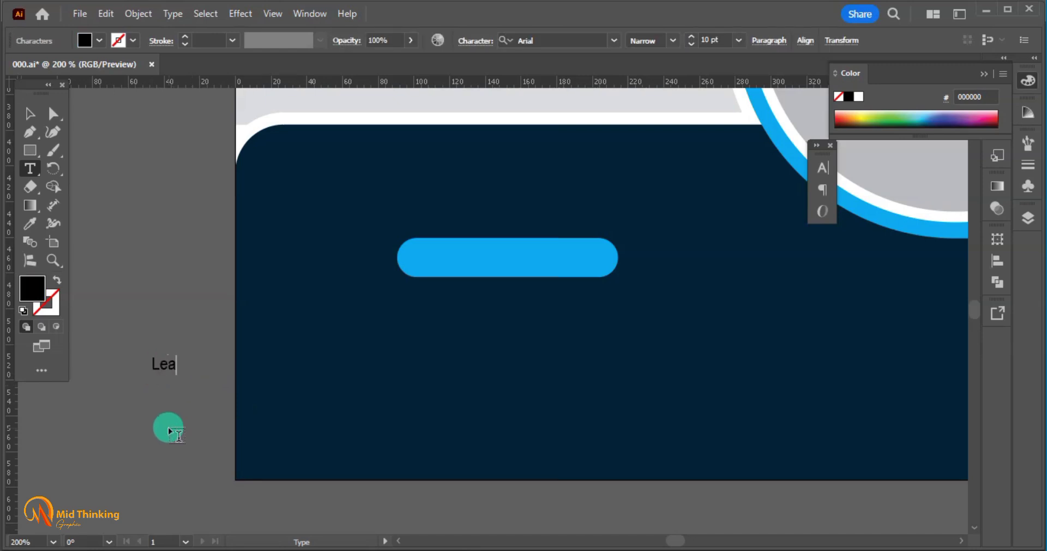
text(rn More)
key(Escape)
Format the "Learn More" text as white all caps at about 16 pt and centre it on the cyan pill.
key(ctrl+t)
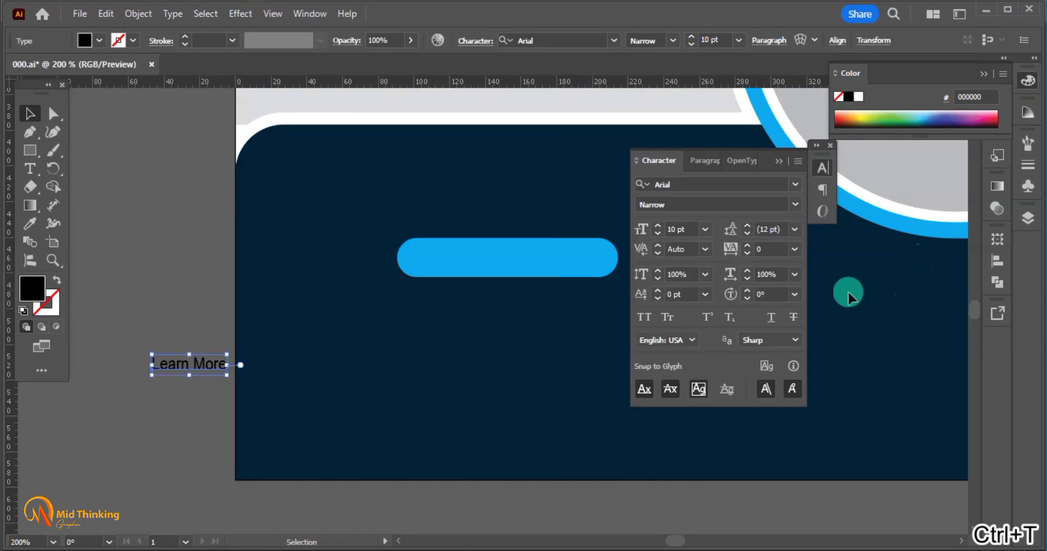
drag(198, 363, 584, 278)
click(98, 41)
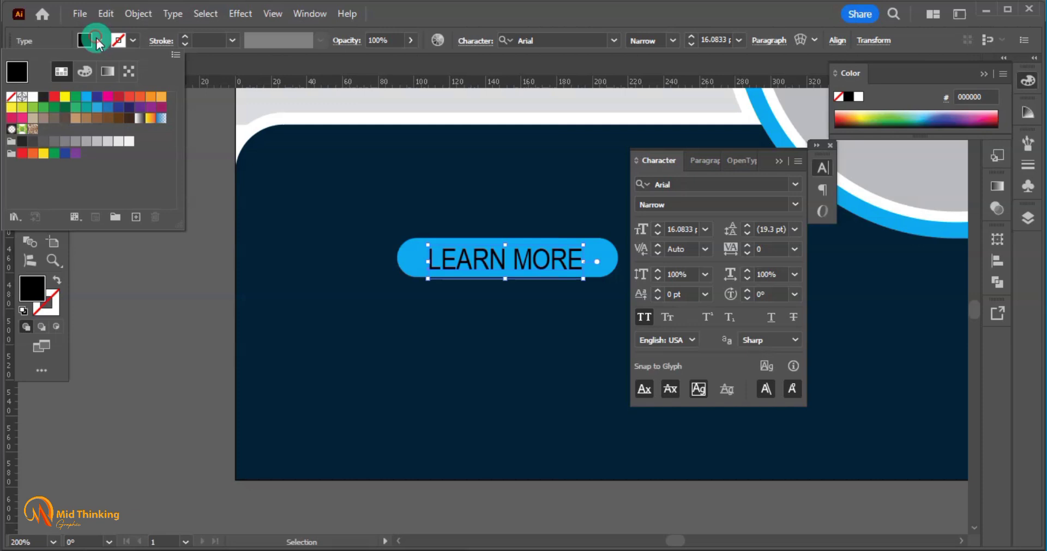
click(32, 97)
click(197, 323)
key(space)
drag(527, 275, 443, 258)
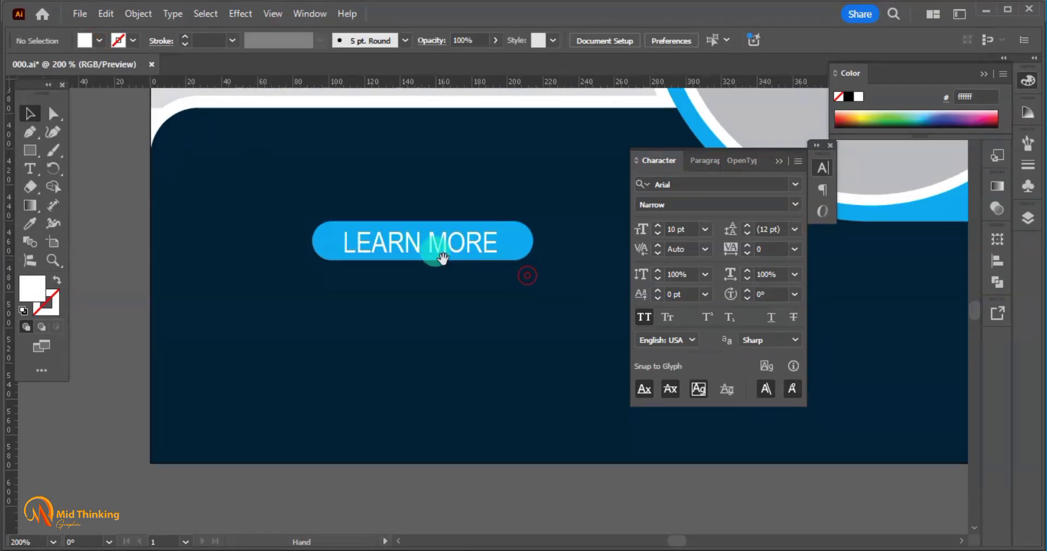
key(t)
click(370, 324)
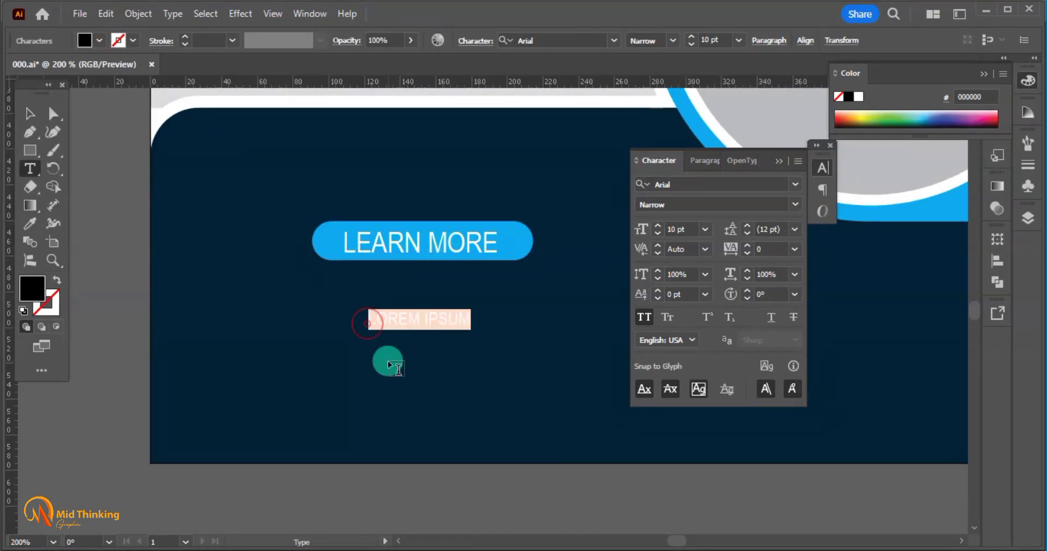
text(ww)
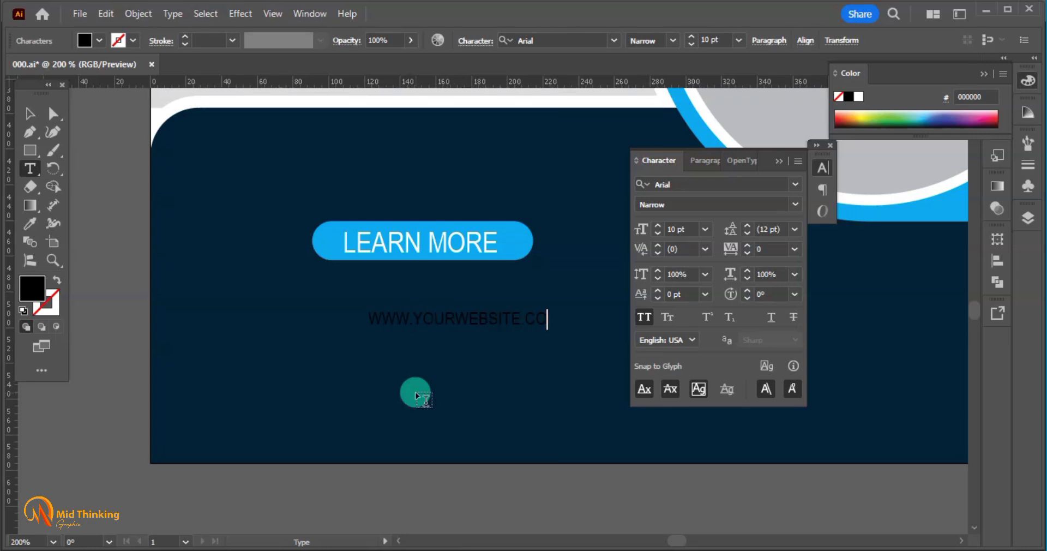
key(Escape)
drag(484, 323, 434, 283)
click(644, 317)
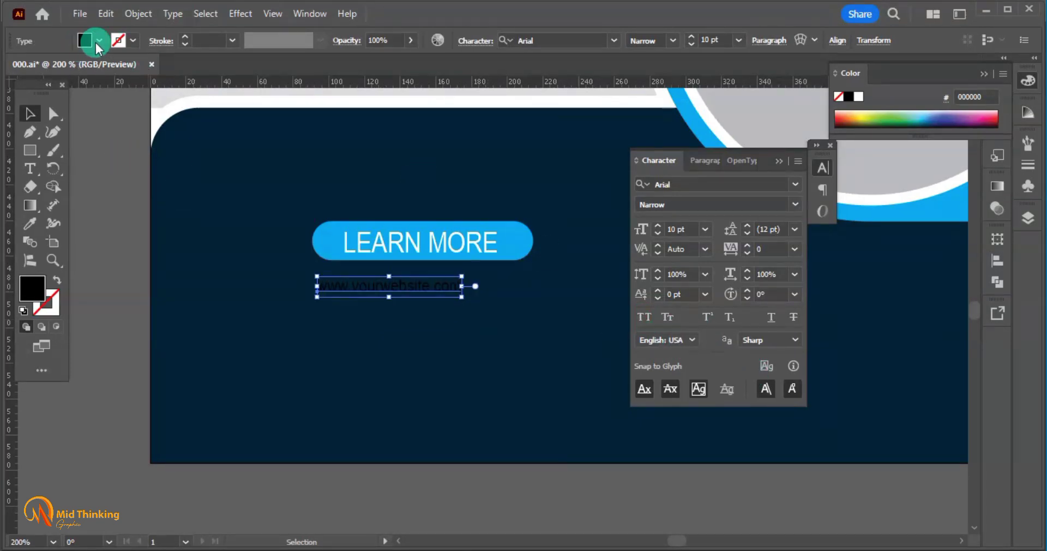
Fill the website text white and centre it beneath the LEARN MORE button.
click(99, 40)
click(33, 97)
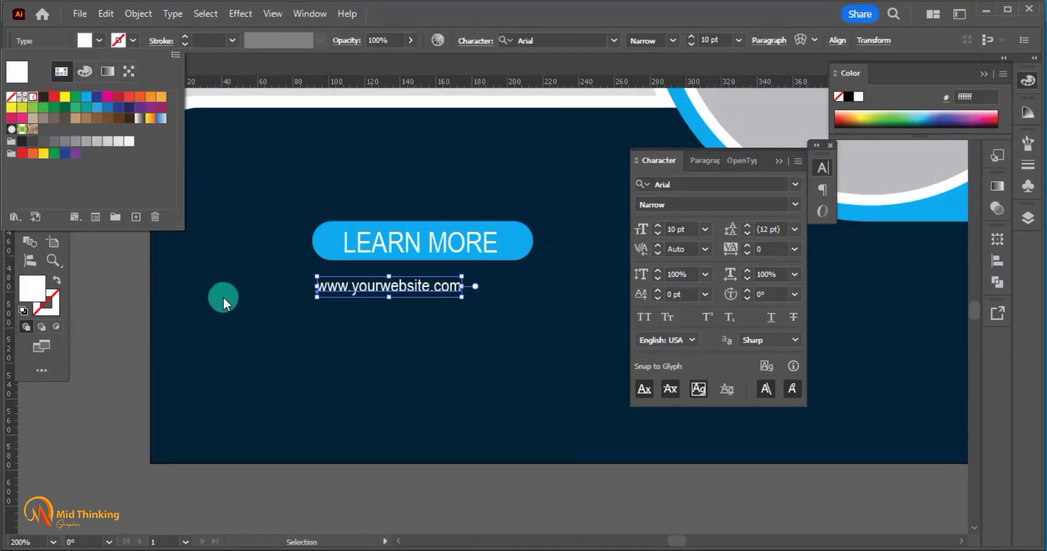
click(123, 293)
drag(402, 296, 441, 282)
click(778, 160)
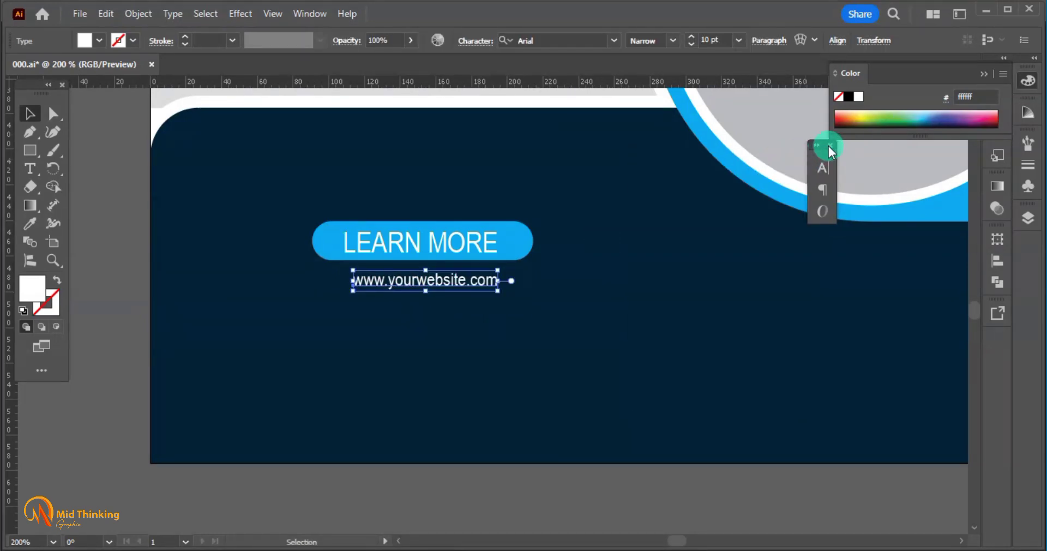
click(126, 340)
Centre-align the button, its label and the website text horizontally, group them, and move the group slightly left and up.
key(ctrl+0)
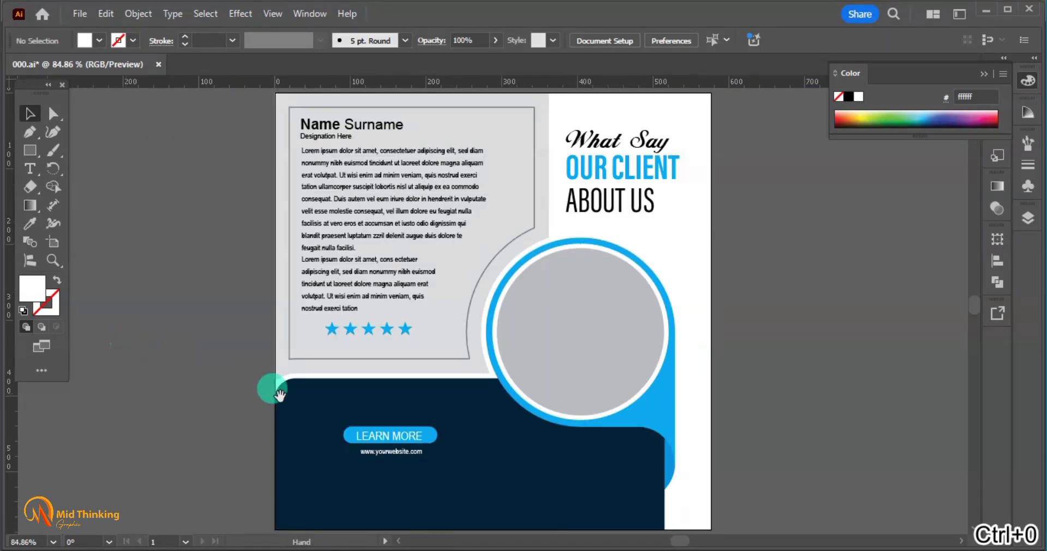
scroll(296, 392, down, 2)
drag(365, 326, 366, 327)
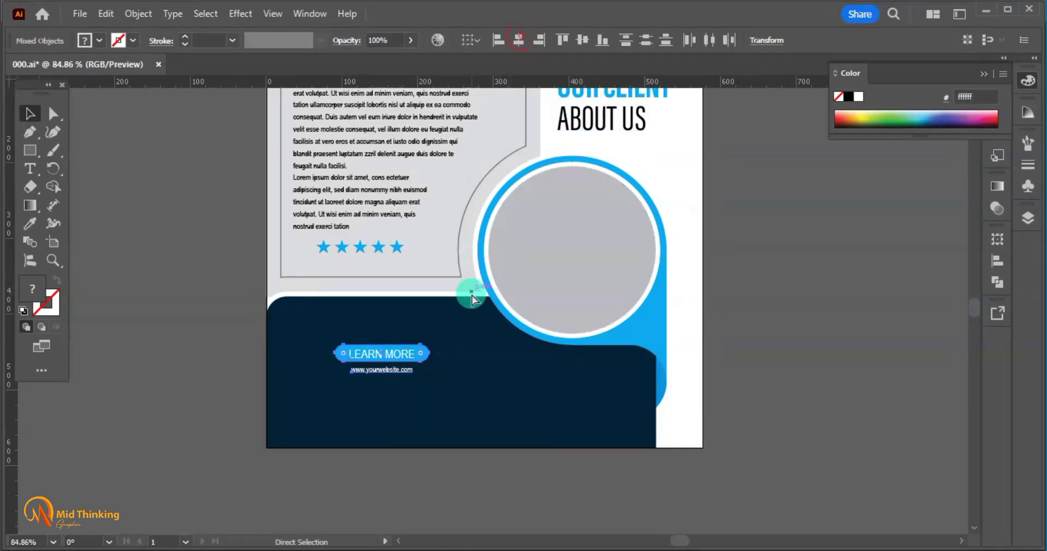
key(ctrl+g)
drag(400, 354, 384, 341)
click(443, 420)
Create a text line of repeated periods on the navy shape beside the button group and fill it white.
drag(444, 419, 457, 399)
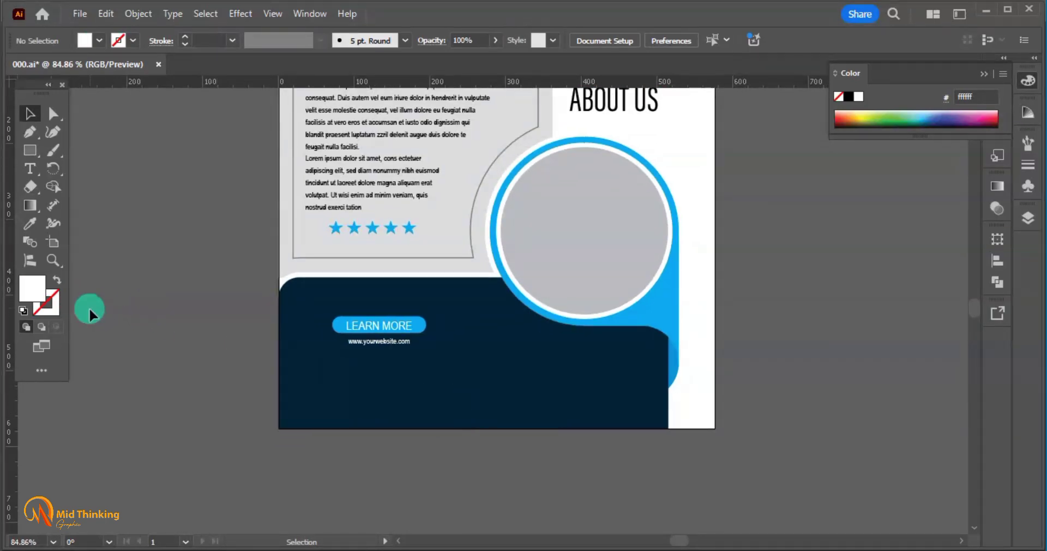
click(30, 150)
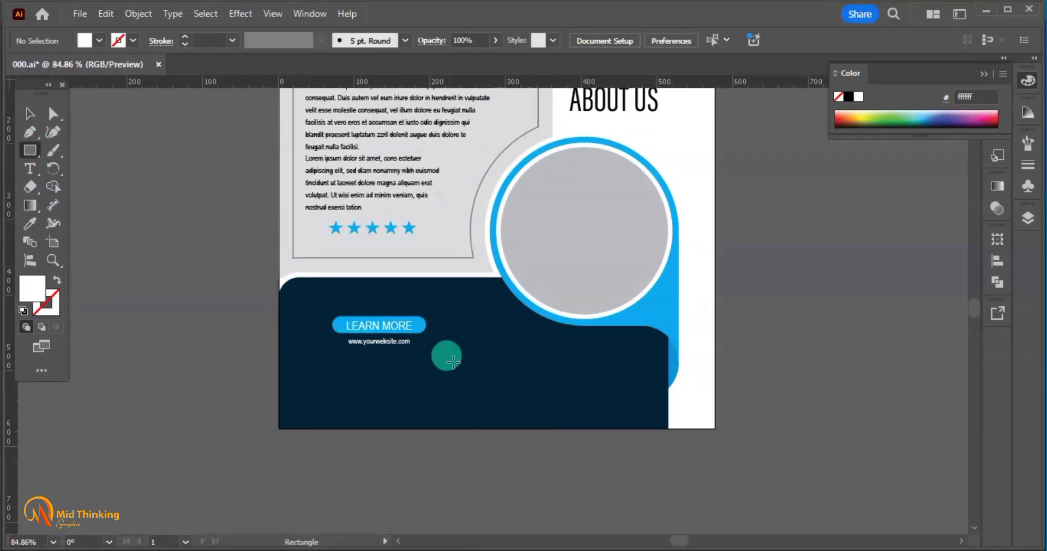
click(30, 169)
click(479, 350)
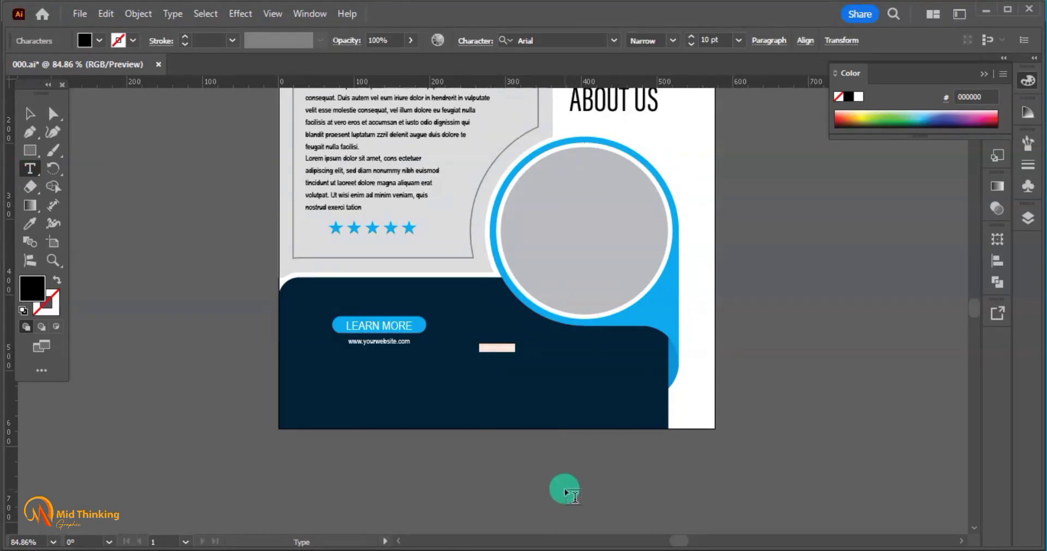
text(.....................................)
key(ctrl+a)
click(99, 40)
click(33, 97)
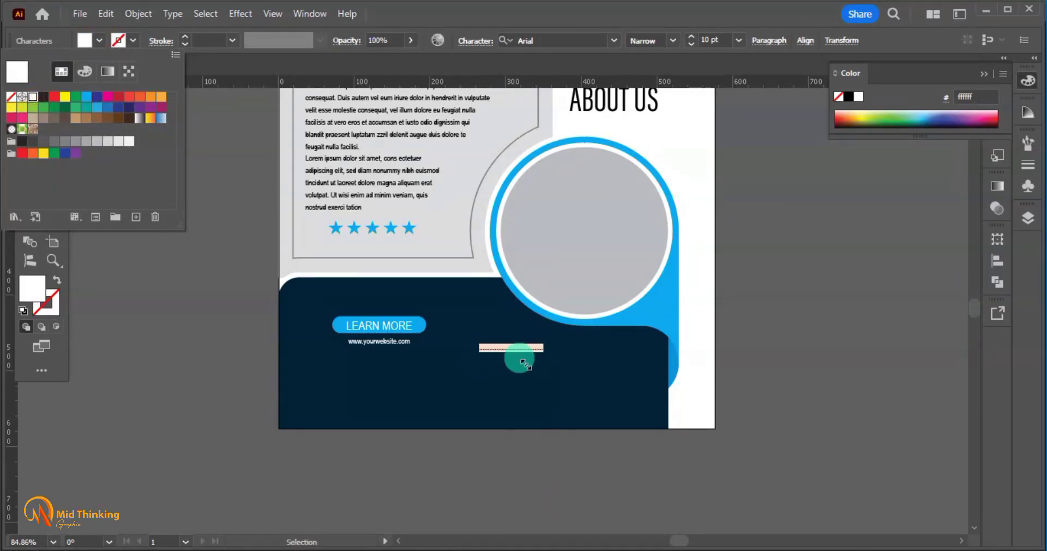
Set the tracking of the white dot line to 300.
key(ctrl+t)
drag(775, 250, 684, 256)
text(100)
key(Return)
double_click(769, 249)
text(300)
key(Return)
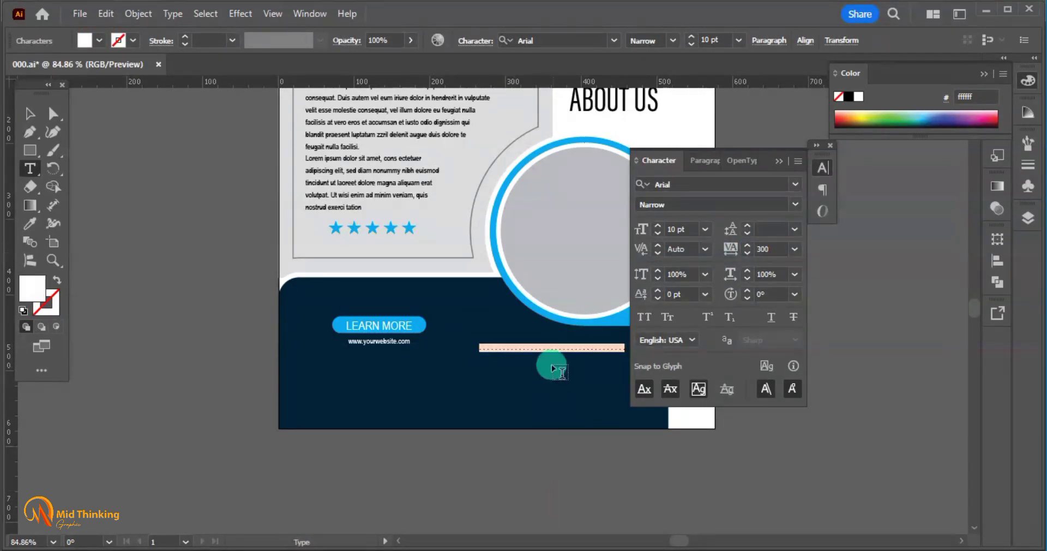
Break the dot line in the middle and duplicate the resulting rows to form four stacked rows.
click(558, 350)
key(Return)
key(ctrl+a)
key(ctrl+c)
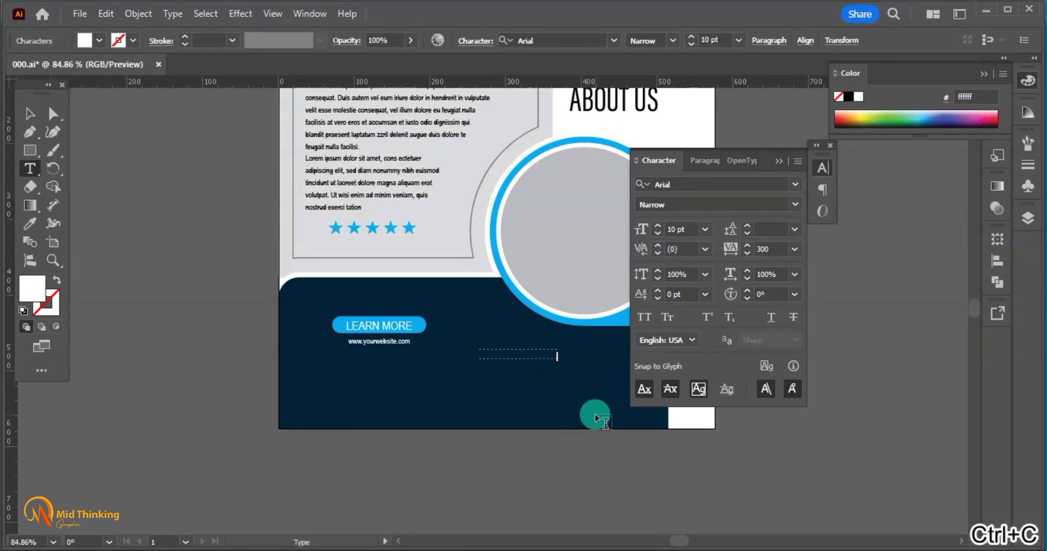
key(ctrl+v)
Increase the font size of all dot rows to 30 pt.
key(ctrl+a)
key(ctrl+shift+period)
key(ctrl+shift+period)
key(ctrl+shift+period)
key(ctrl+shift+period)
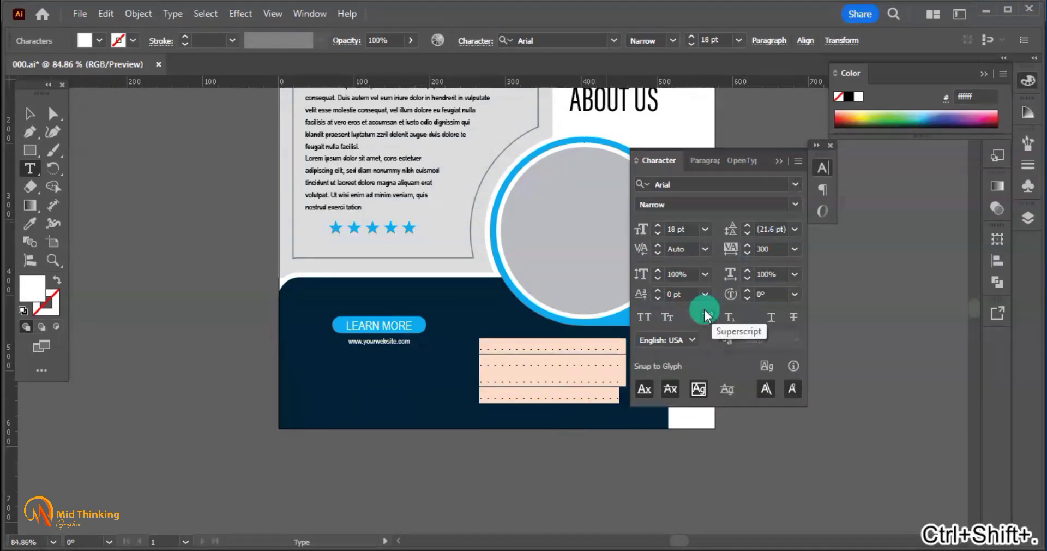
key(ctrl+shift+period)
key(ctrl+shift+period)
key(ctrl+shift+period)
key(ctrl+shift+period)
key(ctrl+shift+period)
key(ctrl+shift+period)
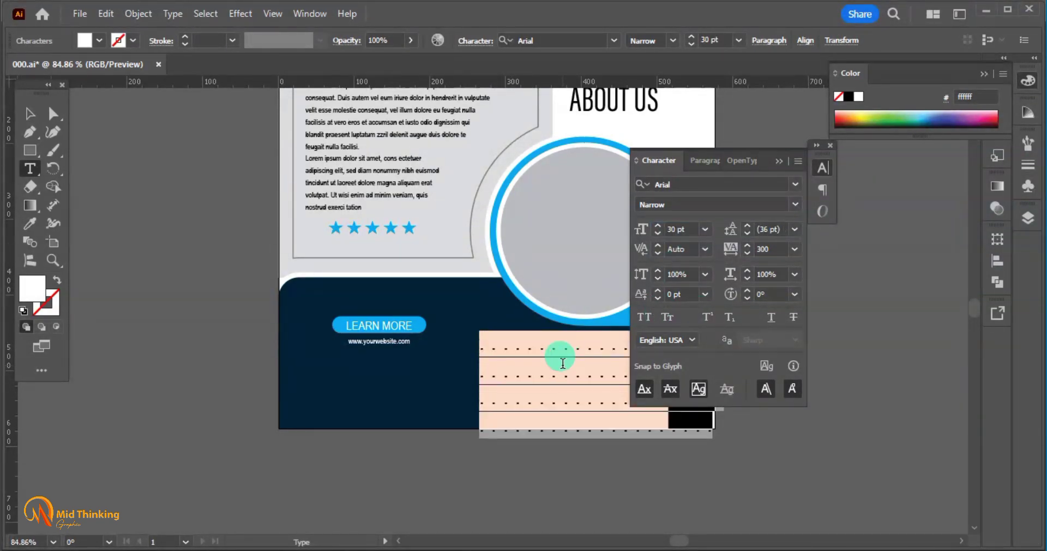
Set the tracking of the dot rows to 100 and tighten the line spacing between them.
click(729, 250)
text(100)
key(Return)
key(alt+Up)
key(alt+Up)
key(alt+Up)
key(alt+Up)
key(alt+Up)
key(alt+Up)
key(alt+Up)
key(alt+Up)
key(alt+Up)
key(alt+Up)
key(alt+Up)
key(alt+Up)
Scale down the dot pattern and position it on the navy shape beside the button group, beneath the circle.
click(30, 114)
click(240, 262)
mouse_move(569, 364)
mouse_down()
mouse_move(546, 365)
mouse_move(564, 360)
mouse_up()
drag(621, 352, 579, 352)
drag(526, 379, 540, 358)
click(545, 457)
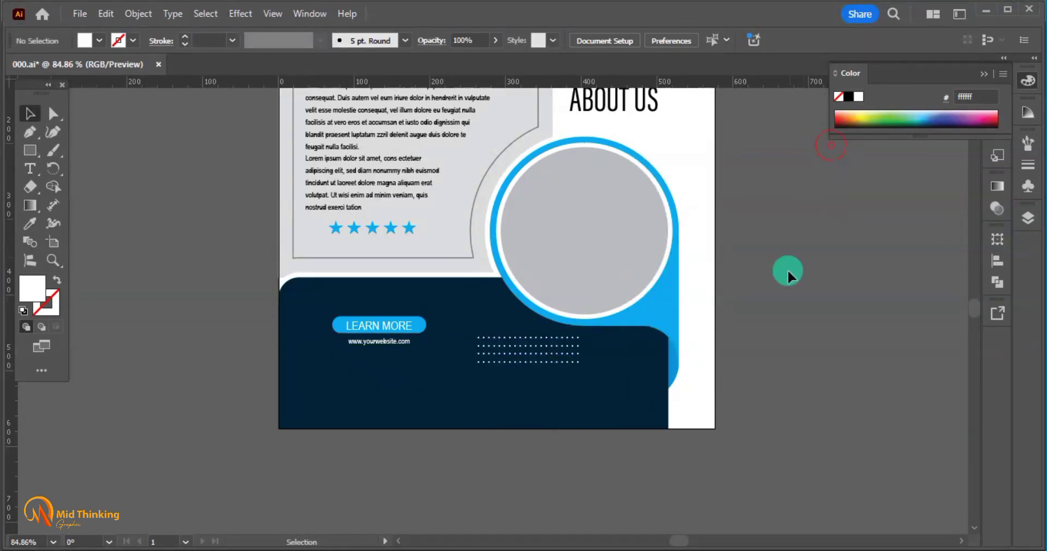
Paint a white wavy brush stroke across the lower part of the navy shape, starting outside the artboard.
key(ctrl+minus)
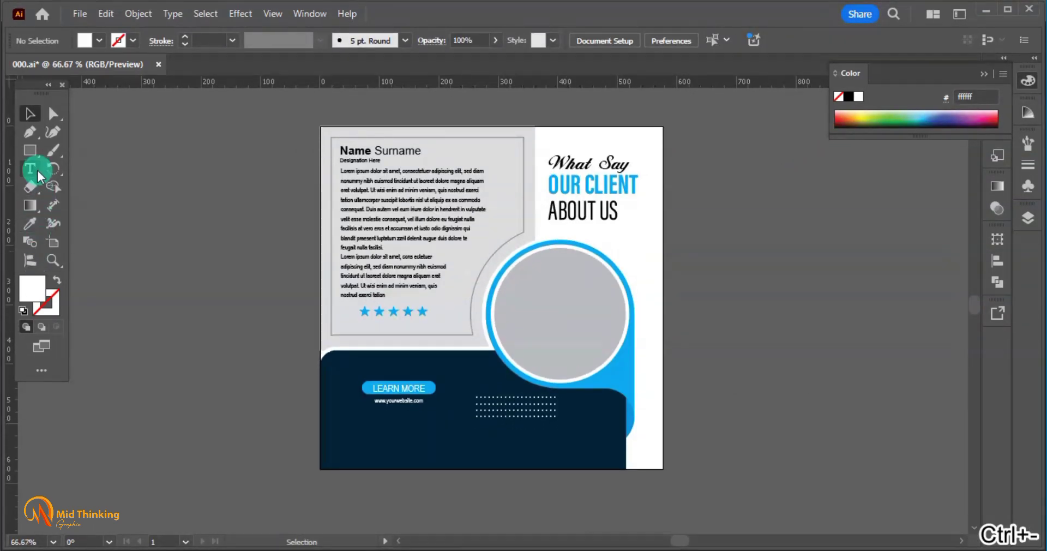
drag(34, 151, 72, 224)
drag(276, 423, 280, 362)
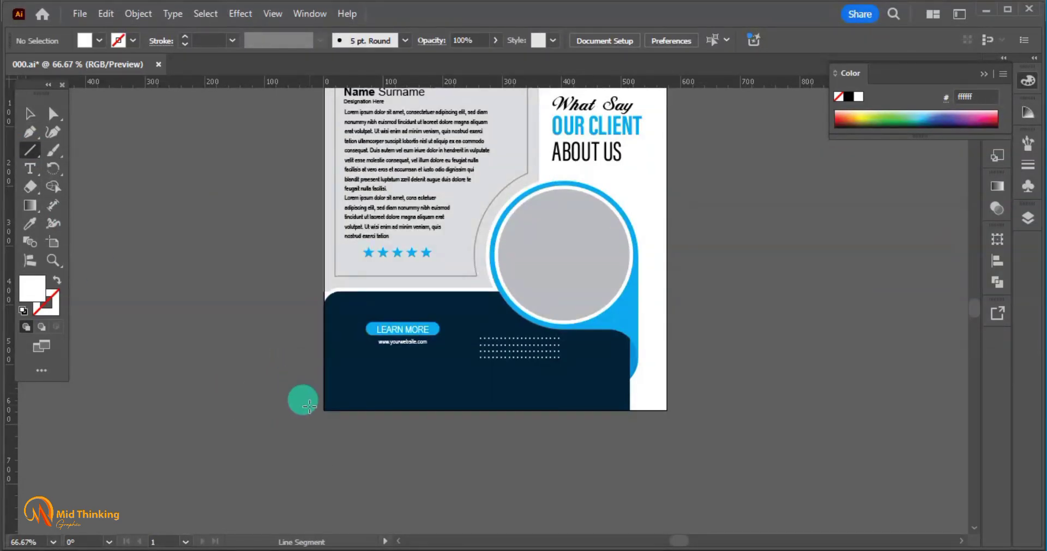
click(53, 153)
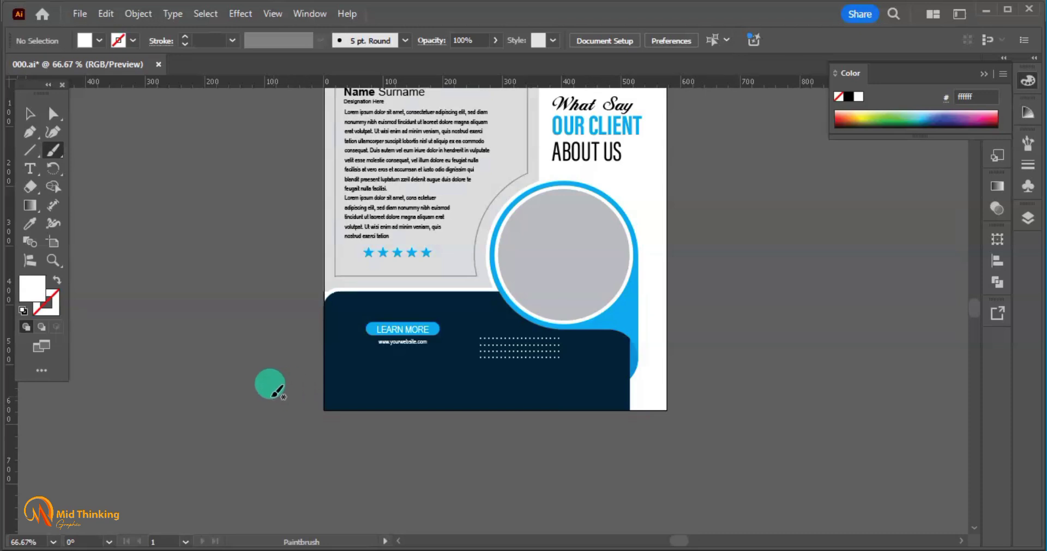
mouse_move(271, 393)
mouse_down()
mouse_move(320, 381)
mouse_move(411, 434)
mouse_move(599, 390)
mouse_move(655, 386)
mouse_up()
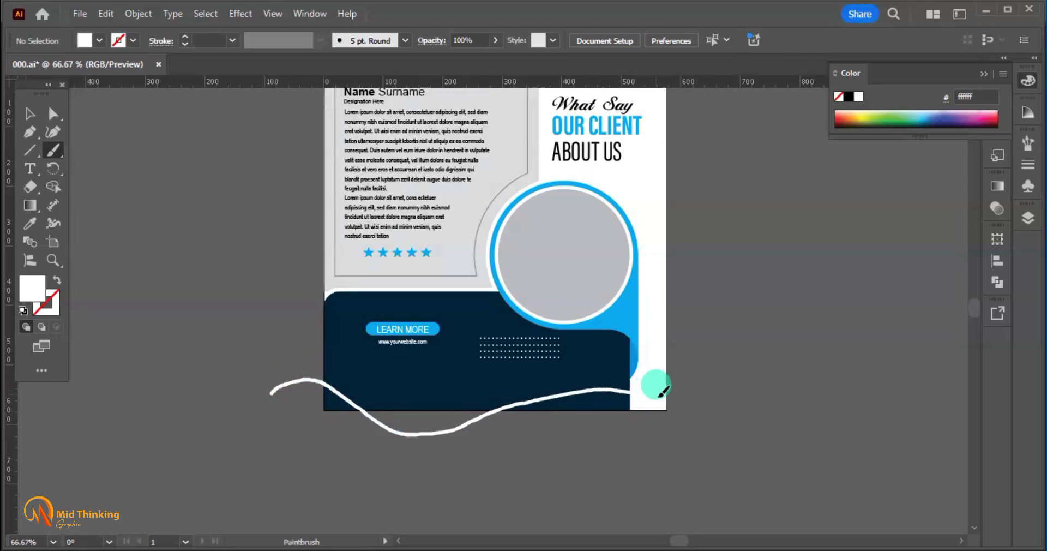
key(v)
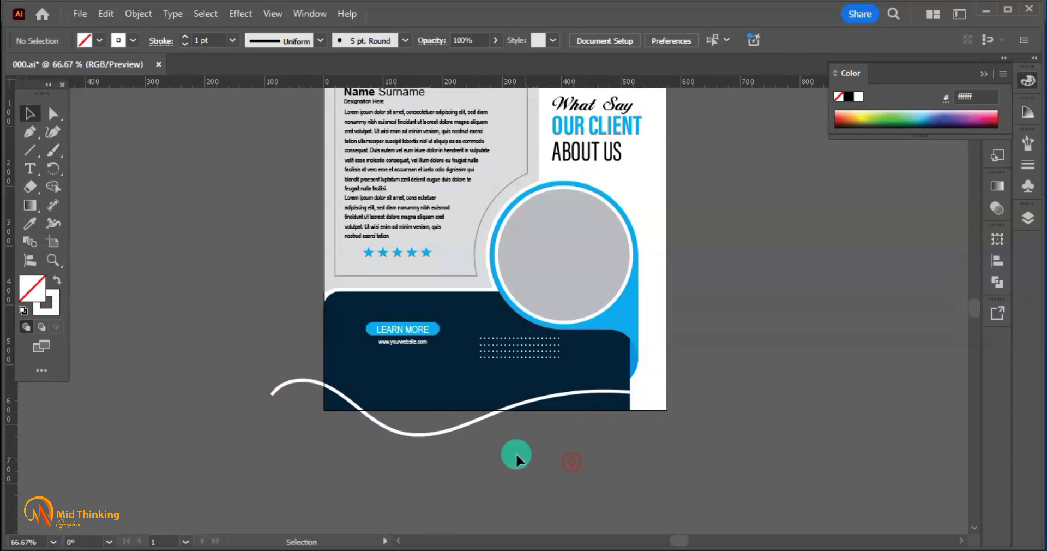
Duplicate the white wave line, rotate the copy by half a turn, and move it up to cross the original.
click(455, 432)
drag(456, 435, 456, 455)
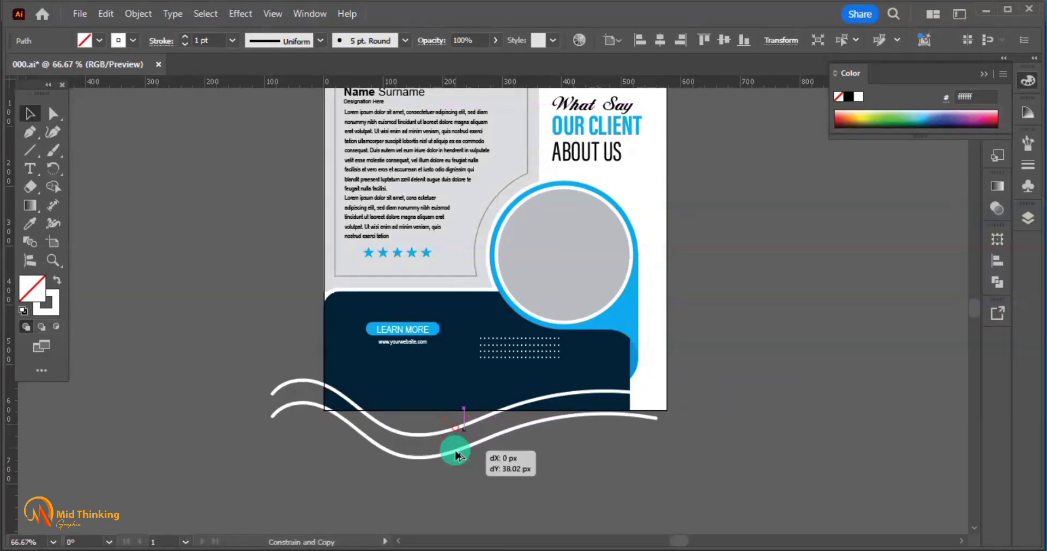
mouse_move(658, 400)
mouse_down()
mouse_move(659, 408)
mouse_move(395, 501)
mouse_move(329, 439)
mouse_up()
drag(556, 414, 559, 384)
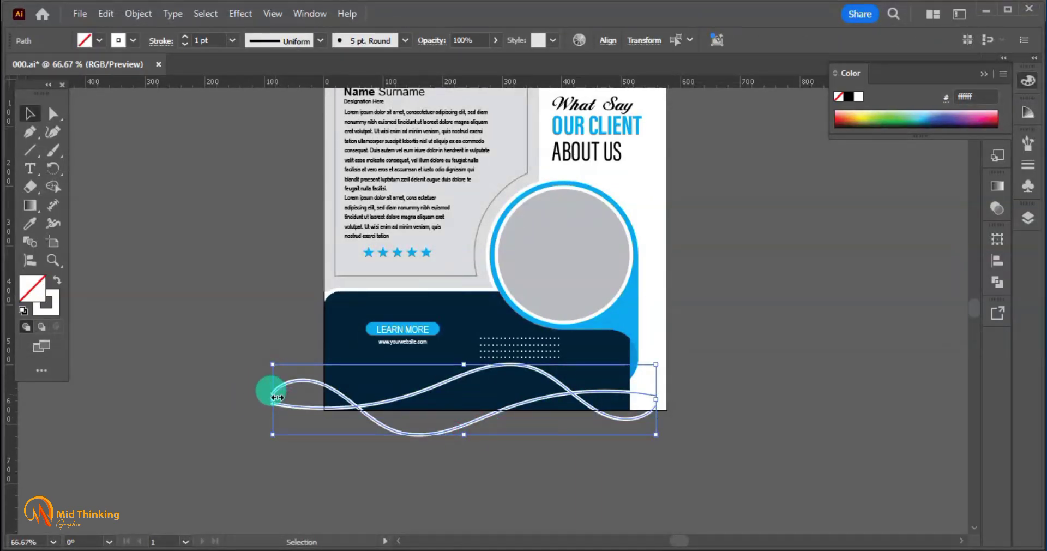
Stretch both wave lines together further beyond the artboard's left edge and select the pair.
drag(277, 397, 177, 404)
click(384, 468)
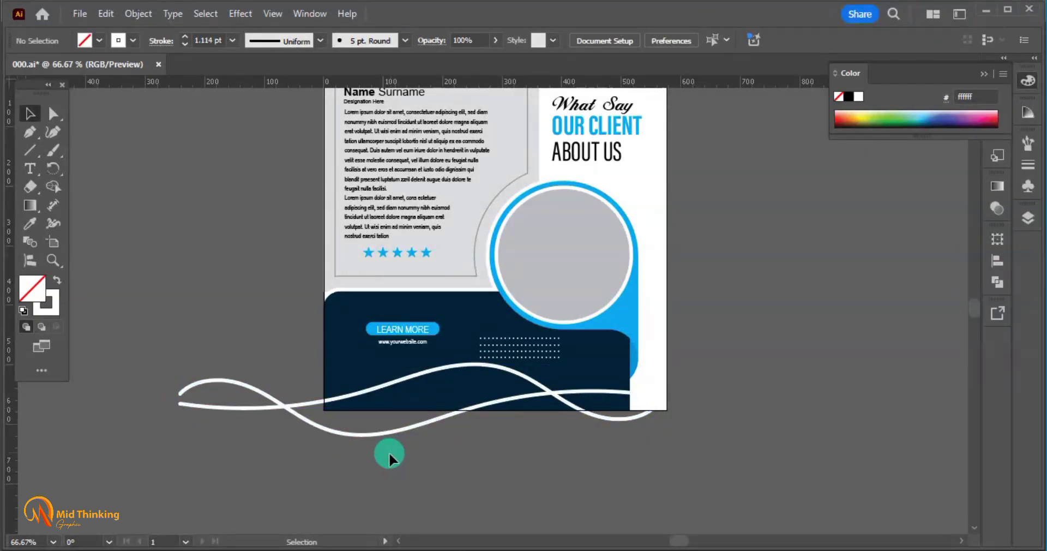
drag(292, 450, 250, 382)
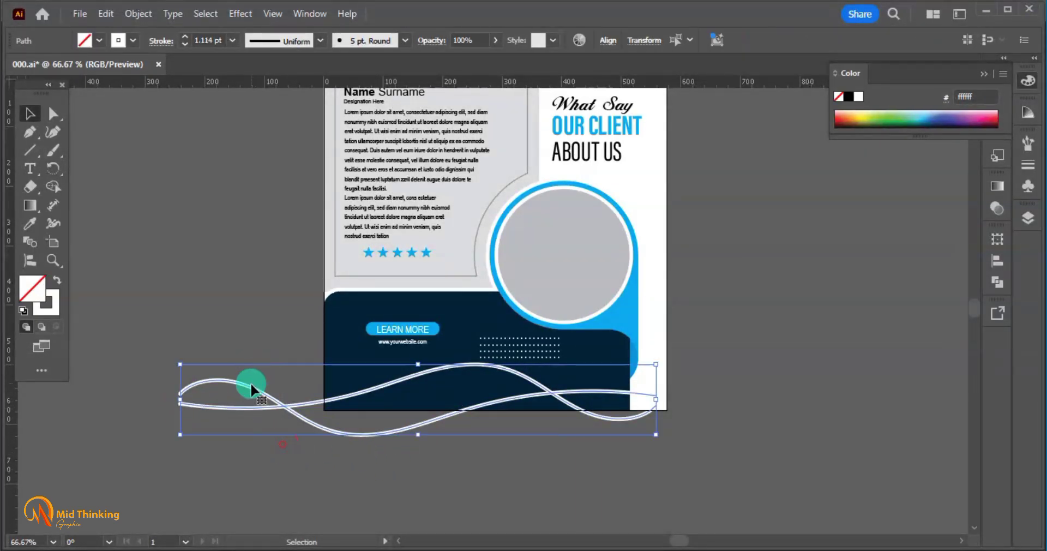
Recolour the strokes of both wave lines bright blue by setting cyan to 100%.
double_click(57, 295)
key(Tab)
text(1)
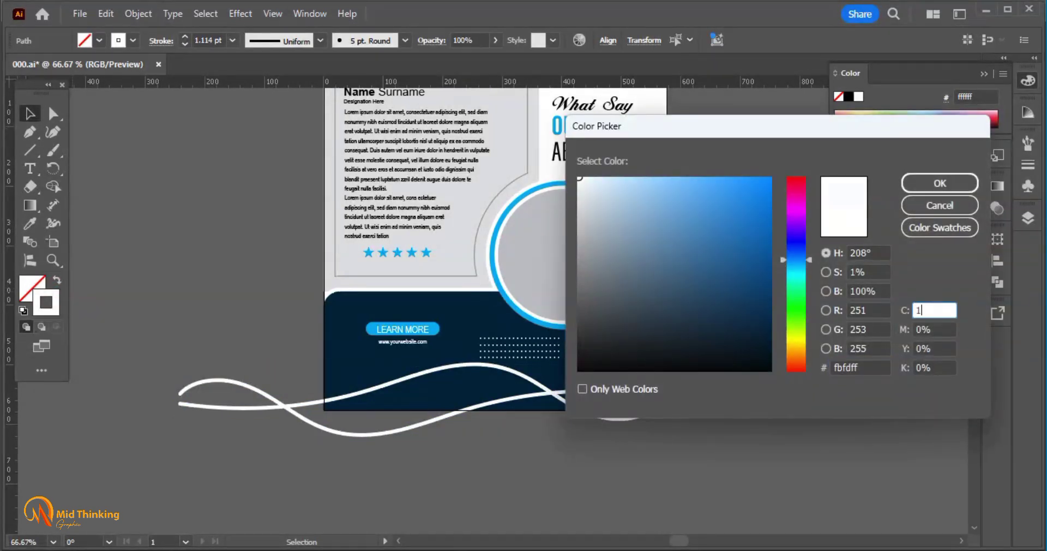
text(00)
key(Return)
Apply the Basic brush definition to both wave lines and set their stroke weight to 0.5 pt.
click(403, 39)
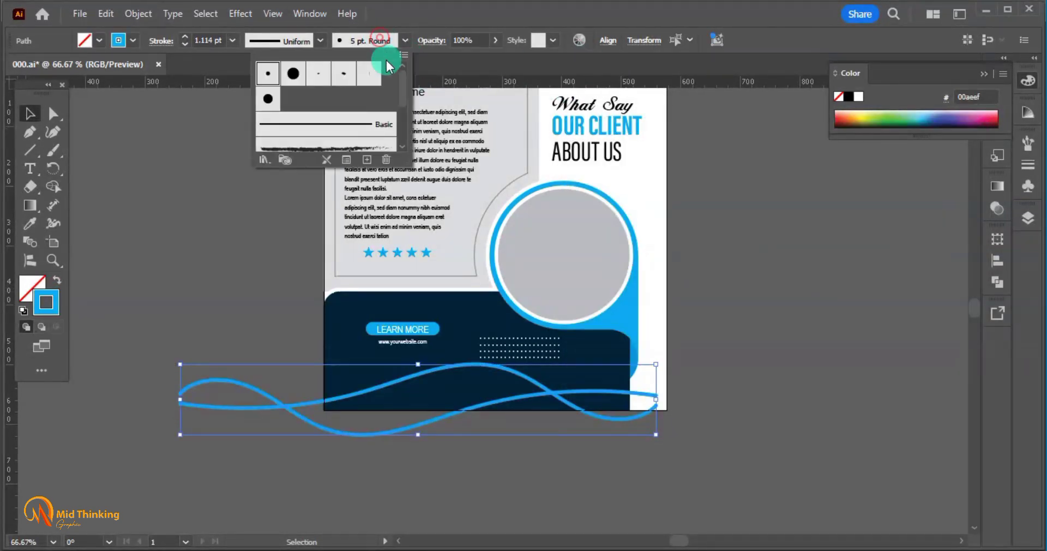
click(331, 123)
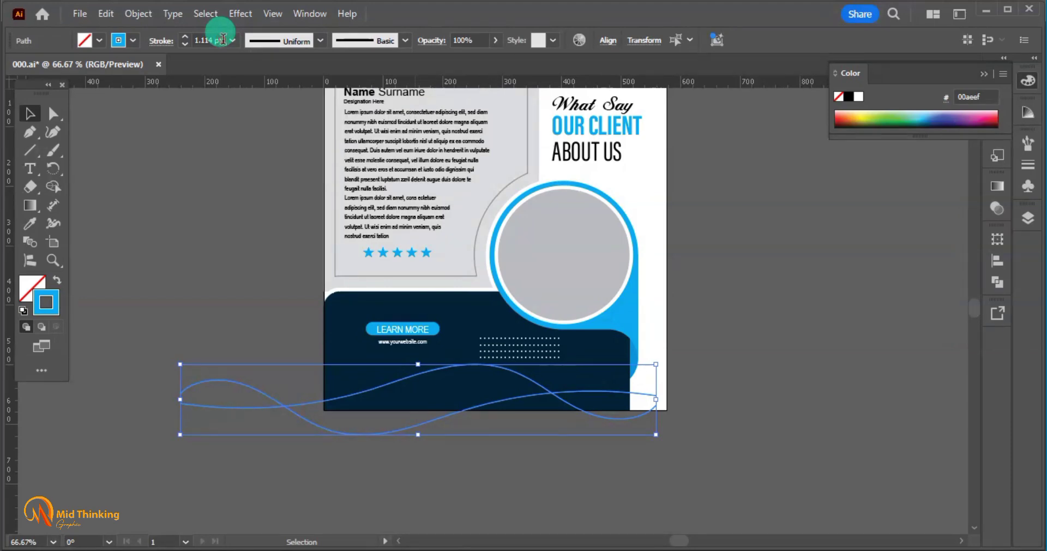
click(206, 41)
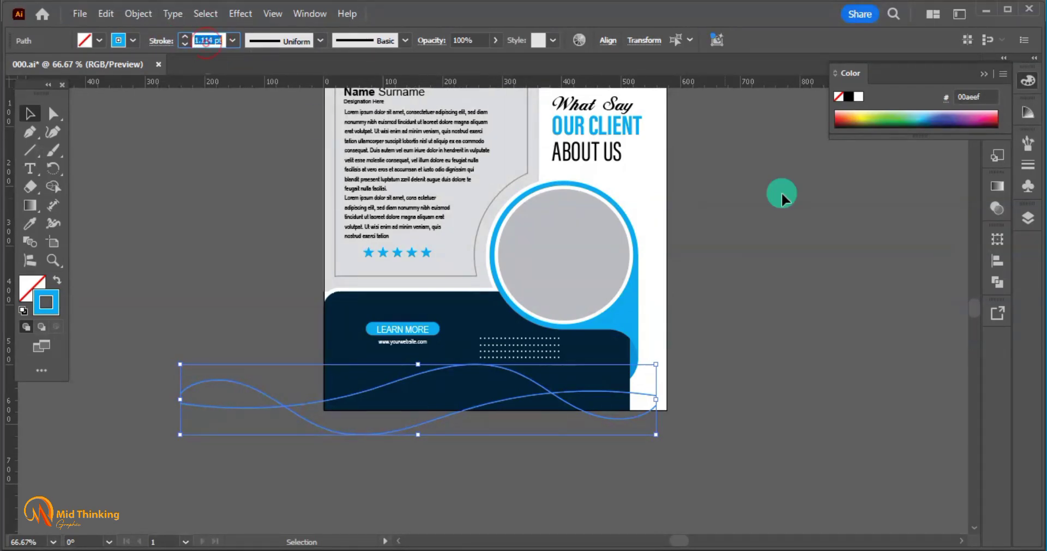
text(0.5)
key(Return)
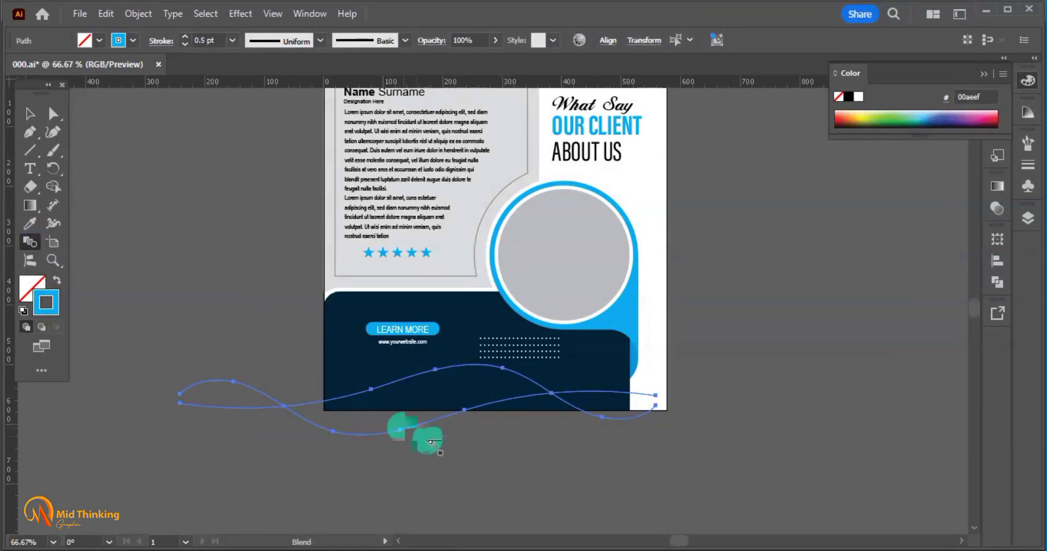
Blend the two wave lines together using Specified Steps spacing with 51 steps.
key(ctrl+alt+b)
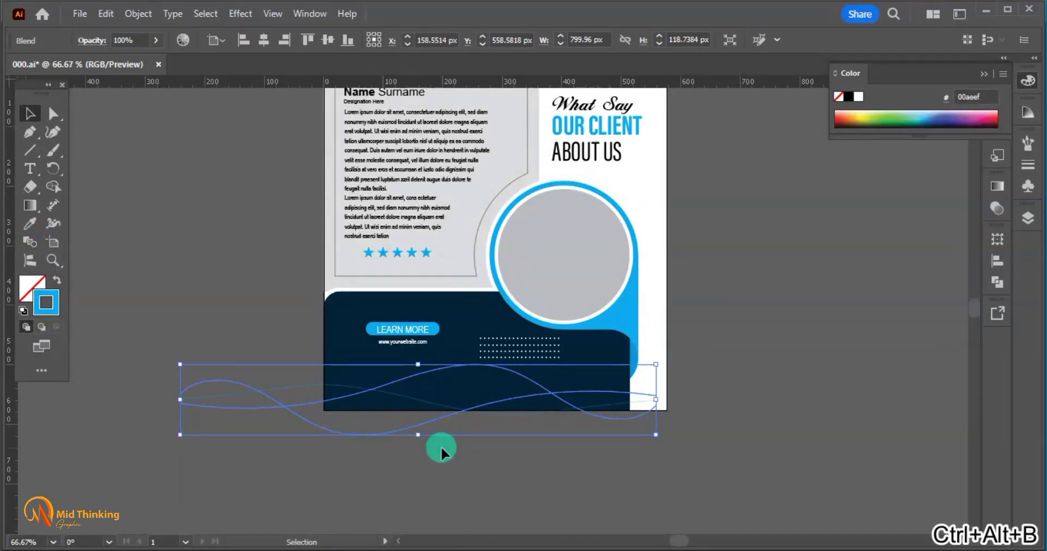
double_click(29, 241)
drag(201, 242, 925, 191)
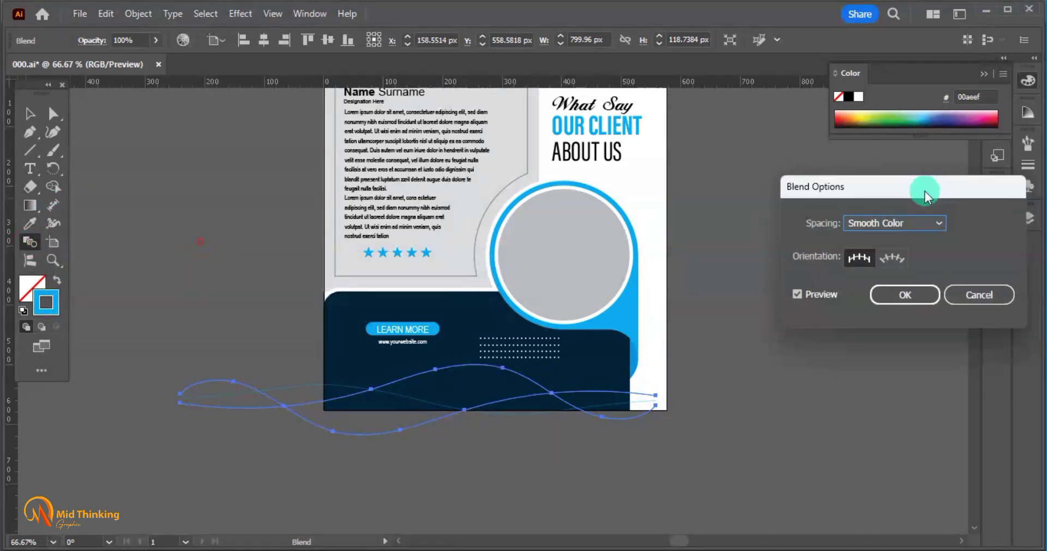
click(916, 222)
click(918, 258)
text(16)
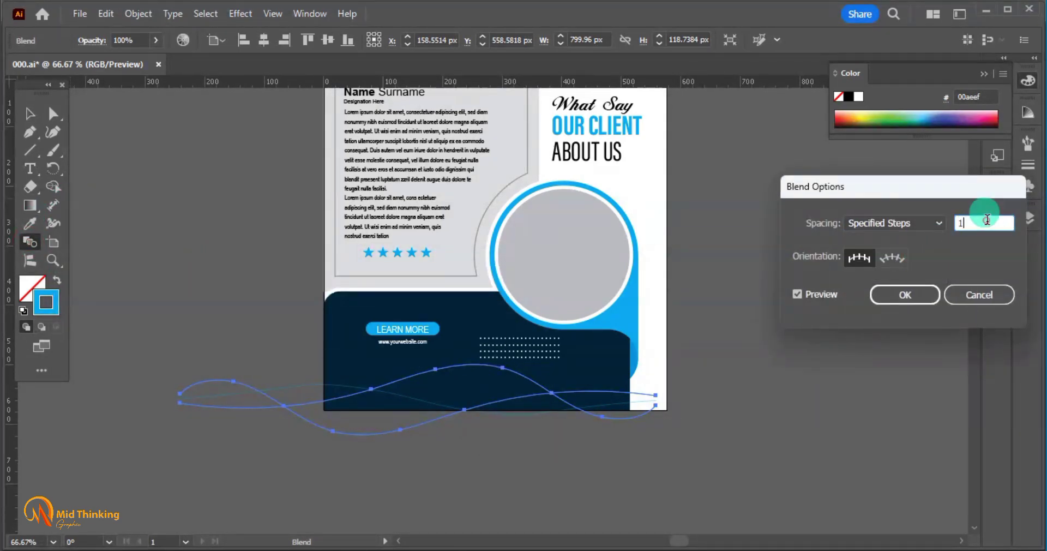
double_click(987, 215)
key(Up)
key(Up)
key(Up)
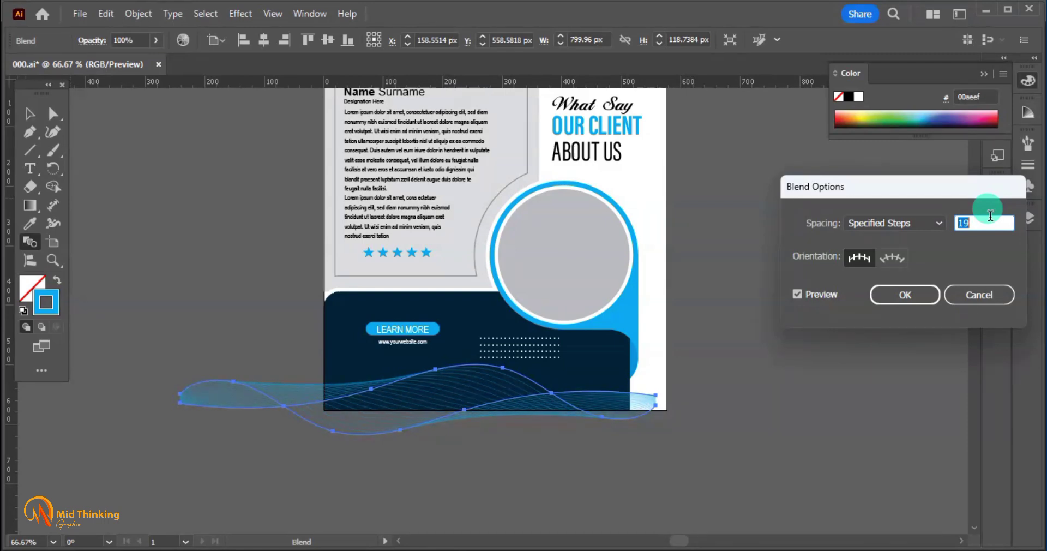
key(Up)
key(Up)
key(Up)
key(Up)
key(Up)
key(Up)
key(Up)
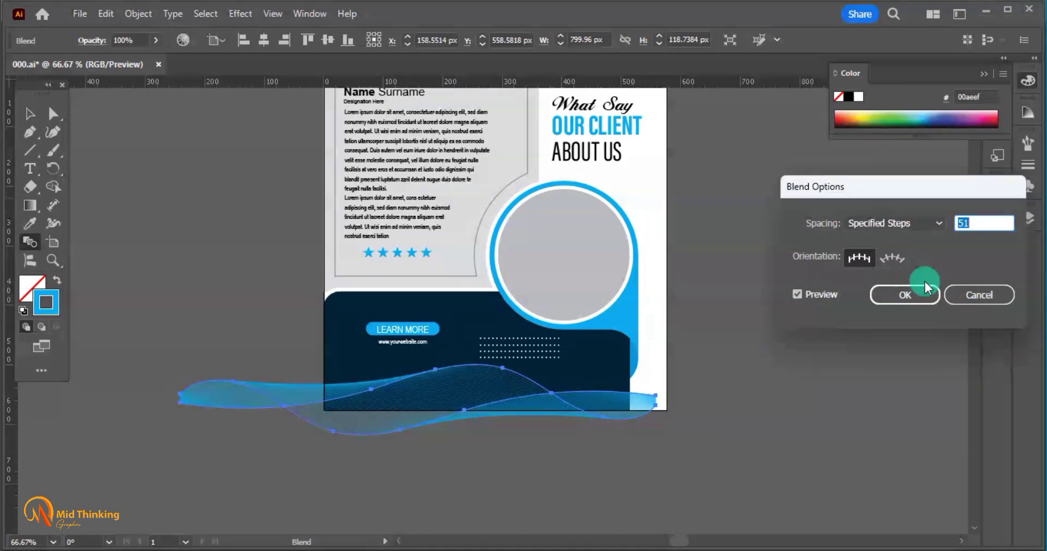
click(908, 293)
click(756, 385)
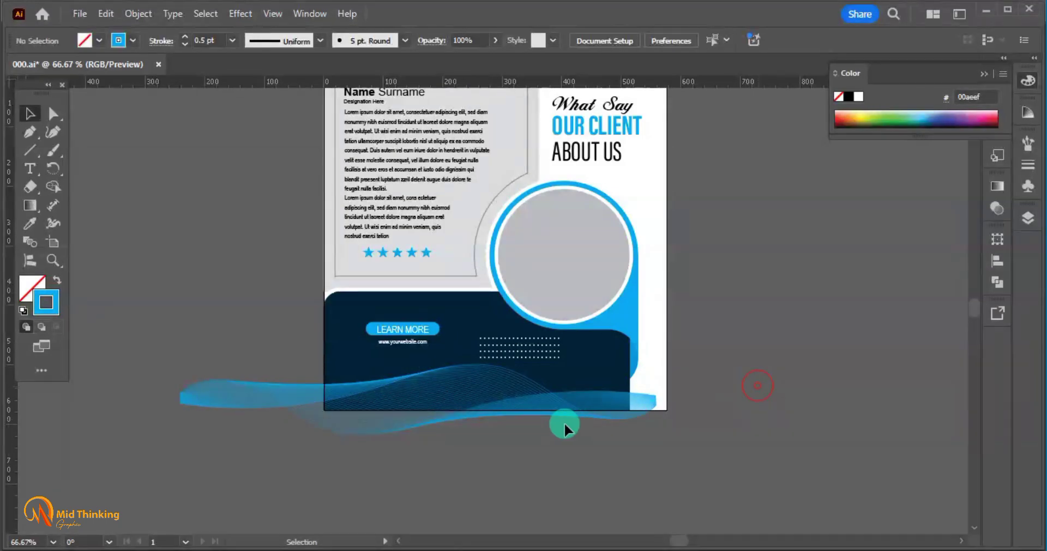
Scale down the wave blend and place it inside the navy shape, below the website text and dot pattern.
click(480, 418)
drag(418, 435, 496, 383)
click(515, 445)
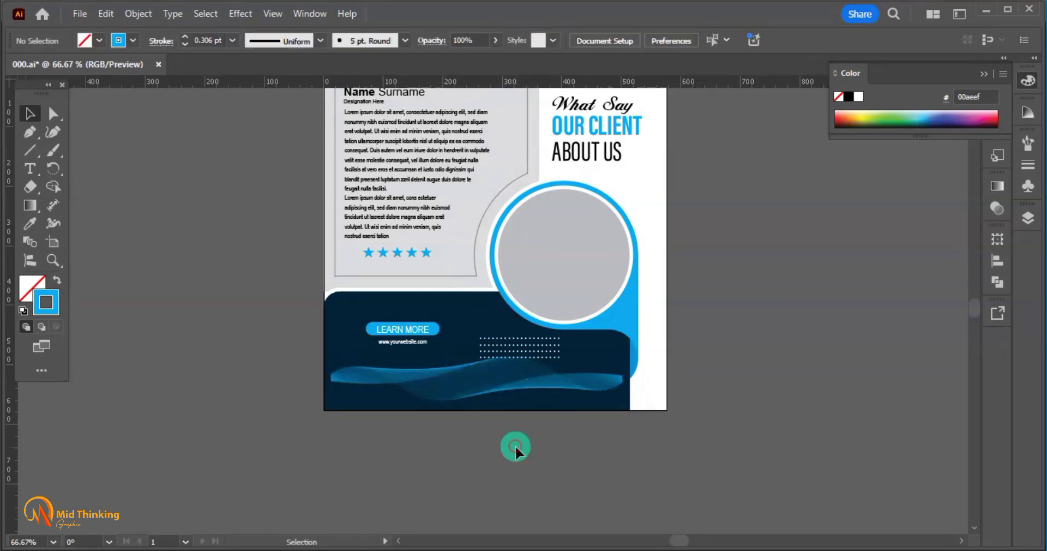
Isolate the wave blend and apply the blue gradient swatch to the stroke of the line that dips lowest.
ctrl+click(510, 420)
drag(540, 350, 577, 394)
ctrl+click(400, 304)
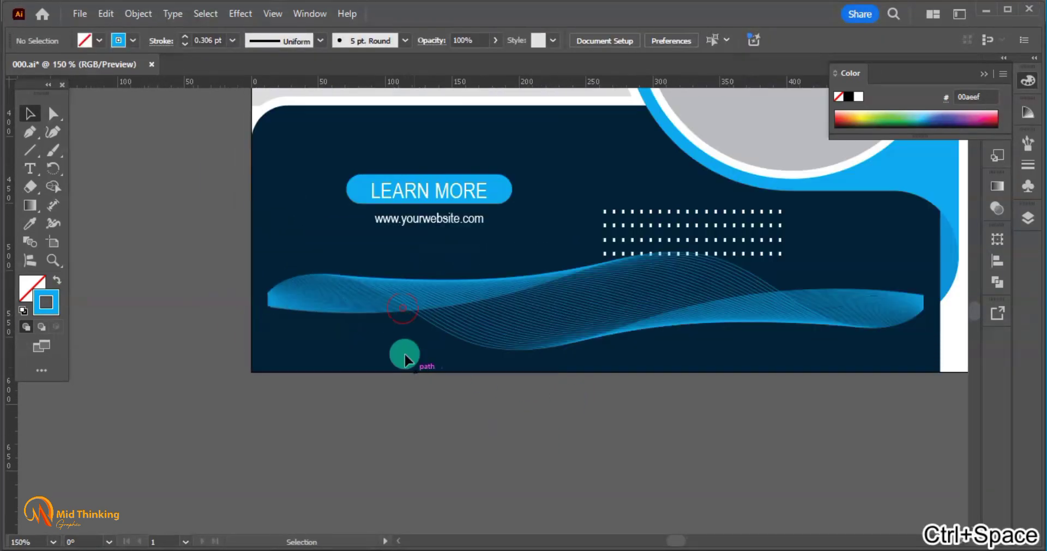
double_click(327, 275)
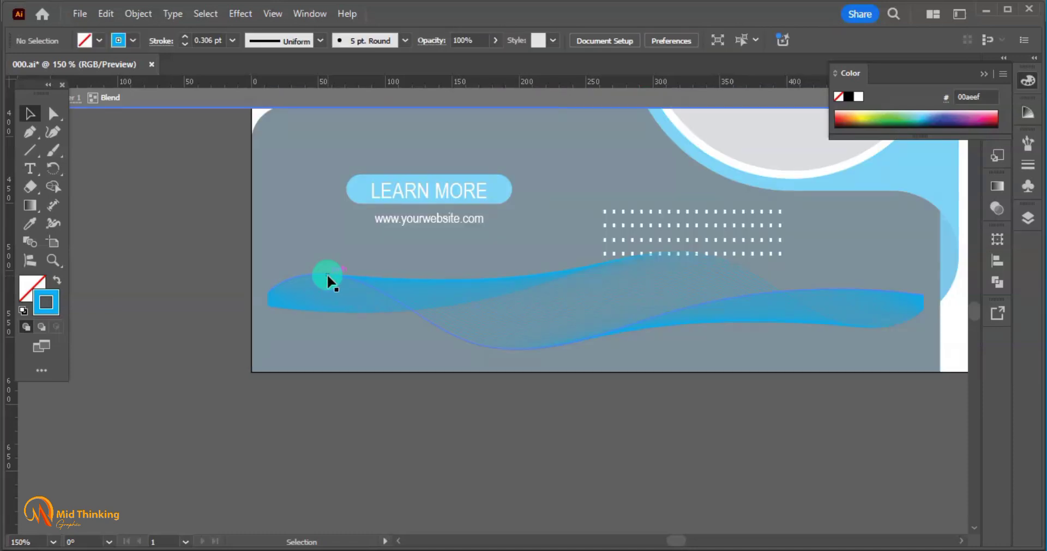
click(326, 273)
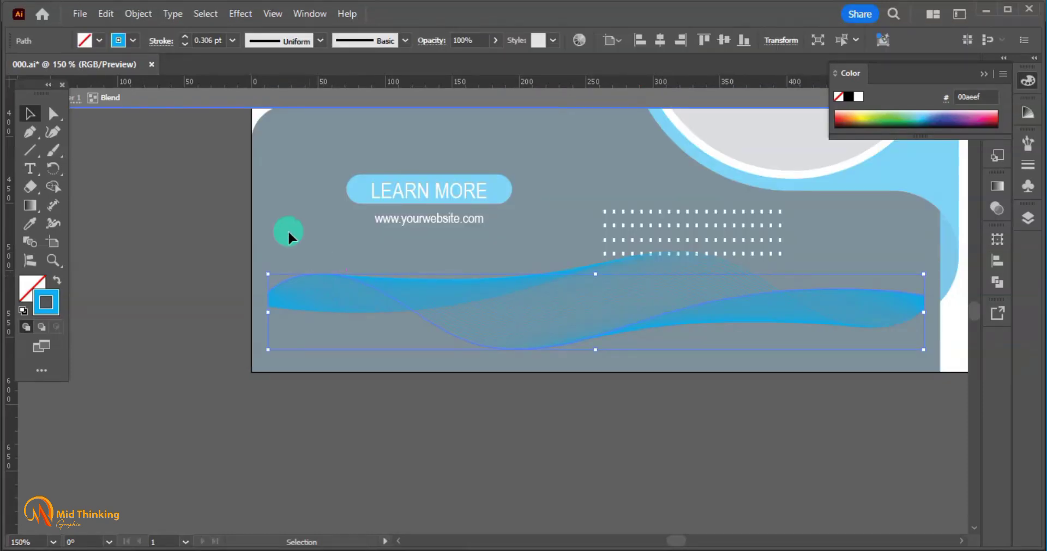
click(133, 40)
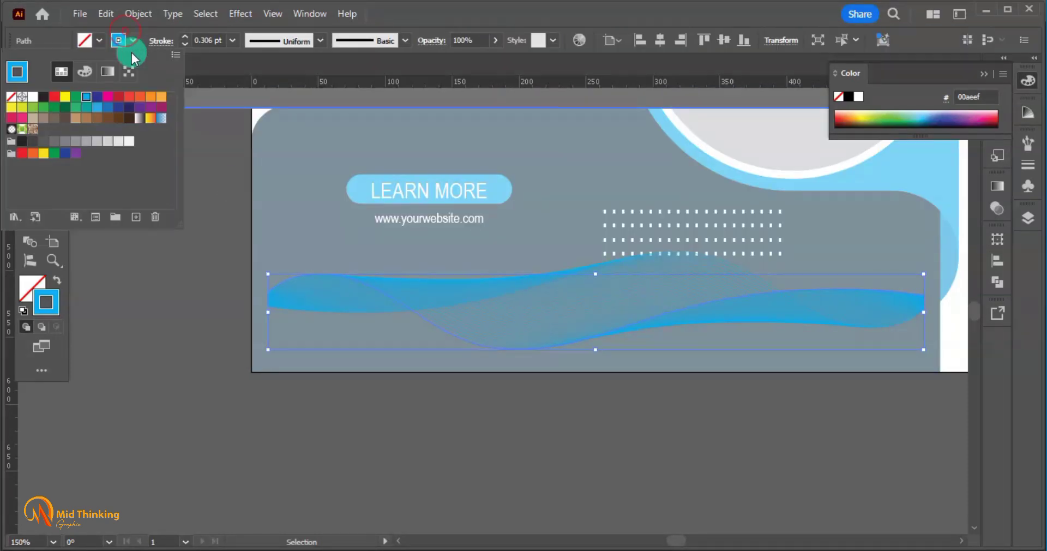
click(162, 119)
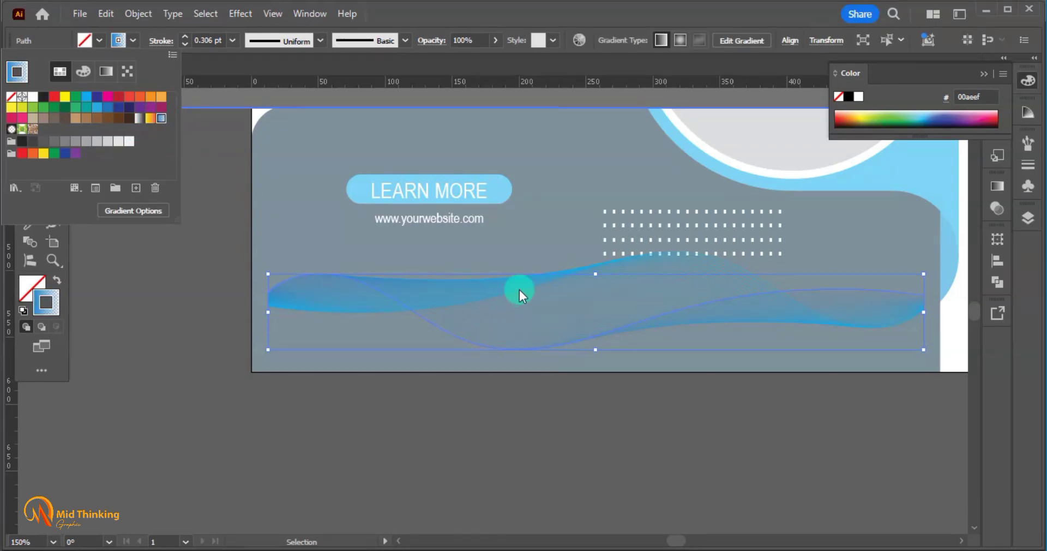
Apply the same blue gradient swatch to the blend's other wave line stroke and leave isolation mode.
click(604, 264)
click(610, 264)
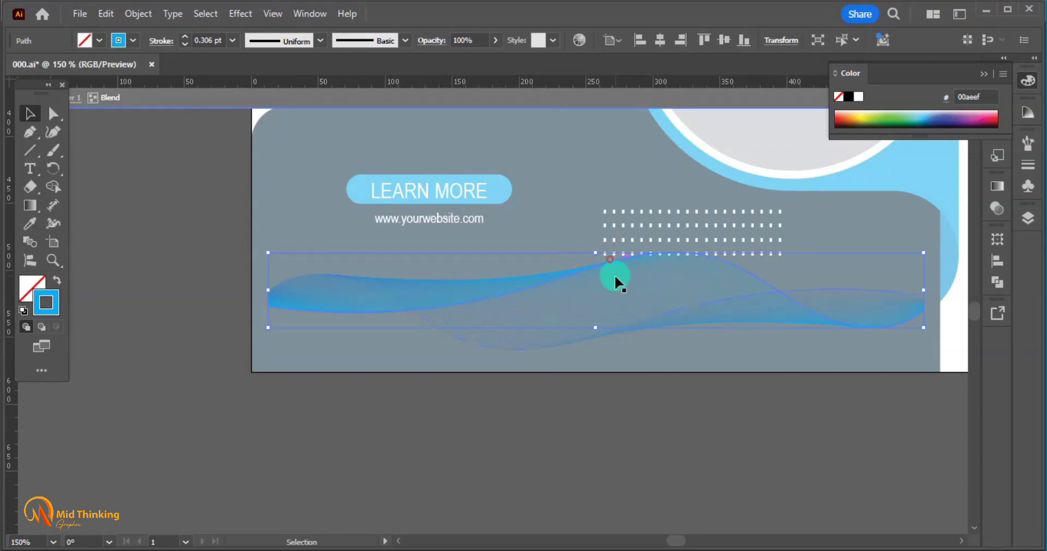
click(134, 41)
click(161, 119)
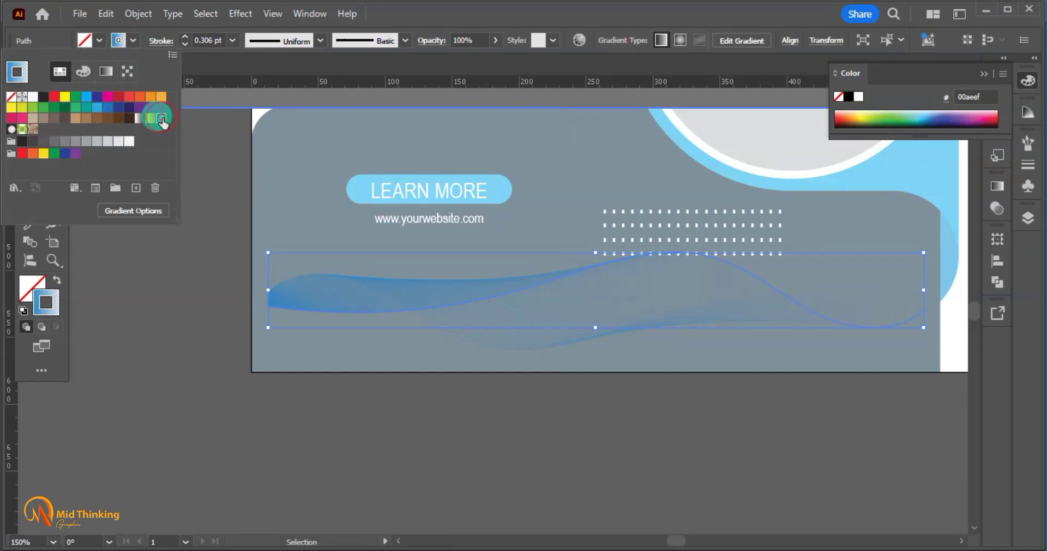
click(430, 378)
click(448, 439)
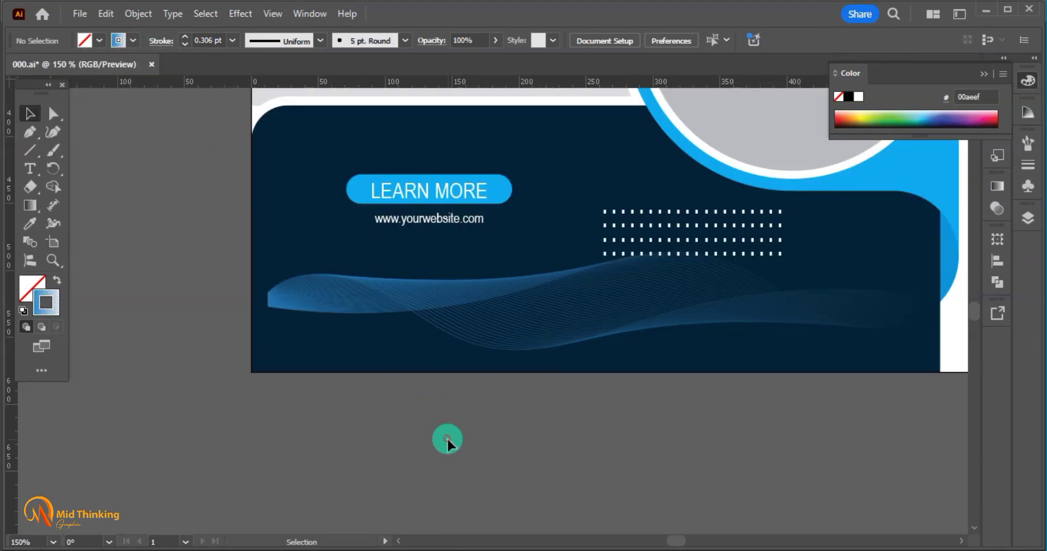
Align the wave blend with the navy shape's left edge and nudge it down slightly, clear of the dot pattern.
drag(473, 337, 440, 344)
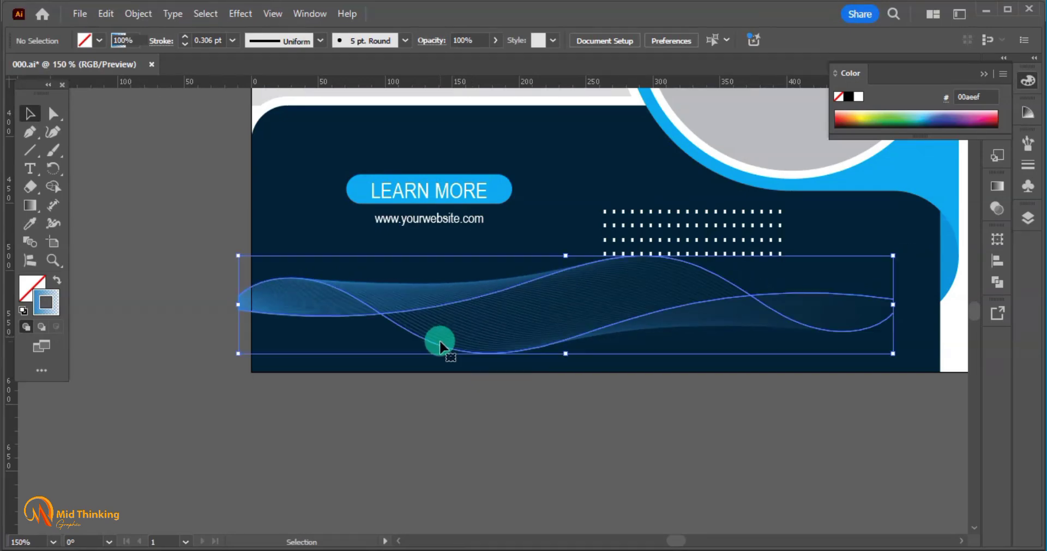
key(a)
key(v)
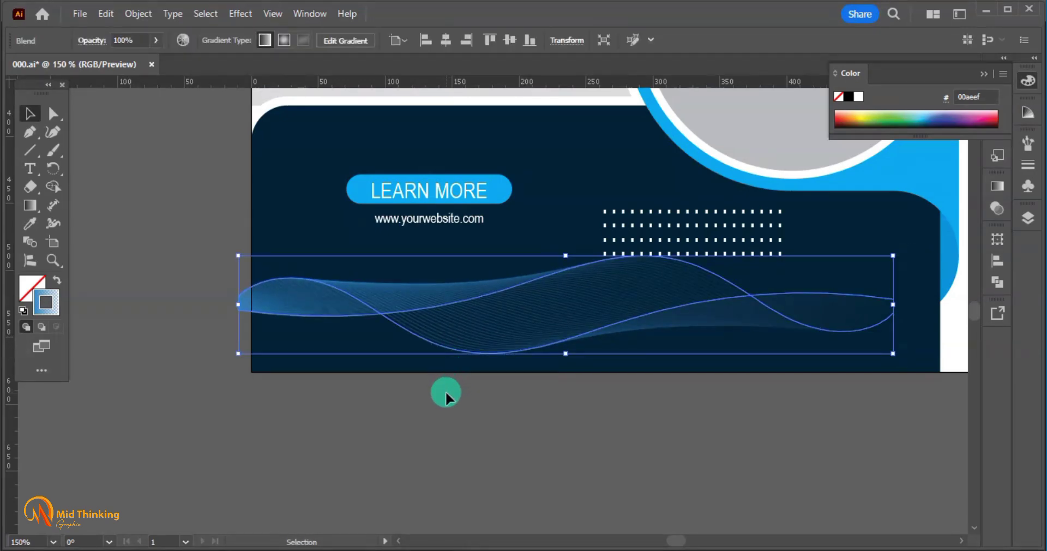
click(446, 390)
drag(484, 319, 493, 314)
key(Down)
key(Down)
key(Down)
key(Down)
key(Down)
key(Down)
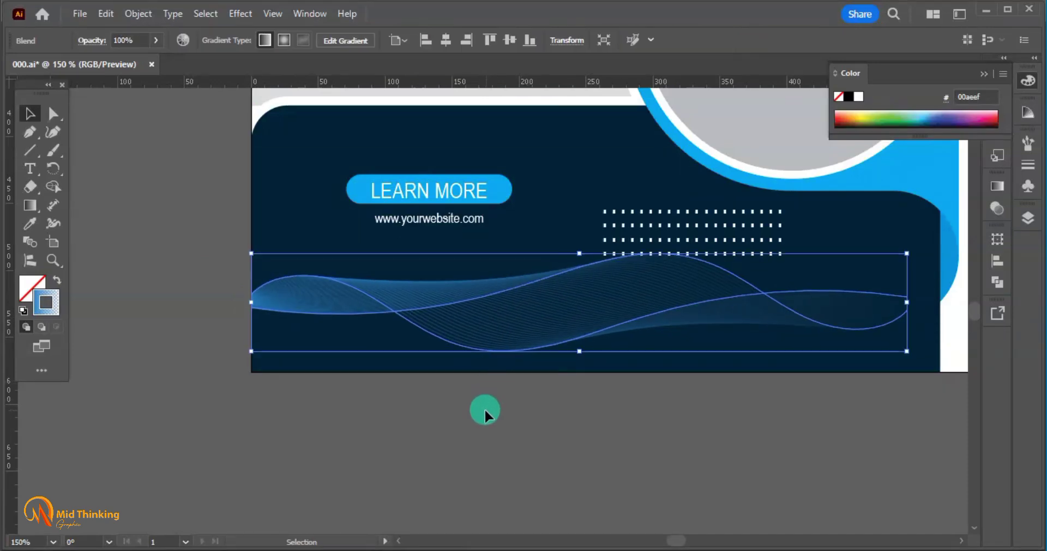
click(485, 418)
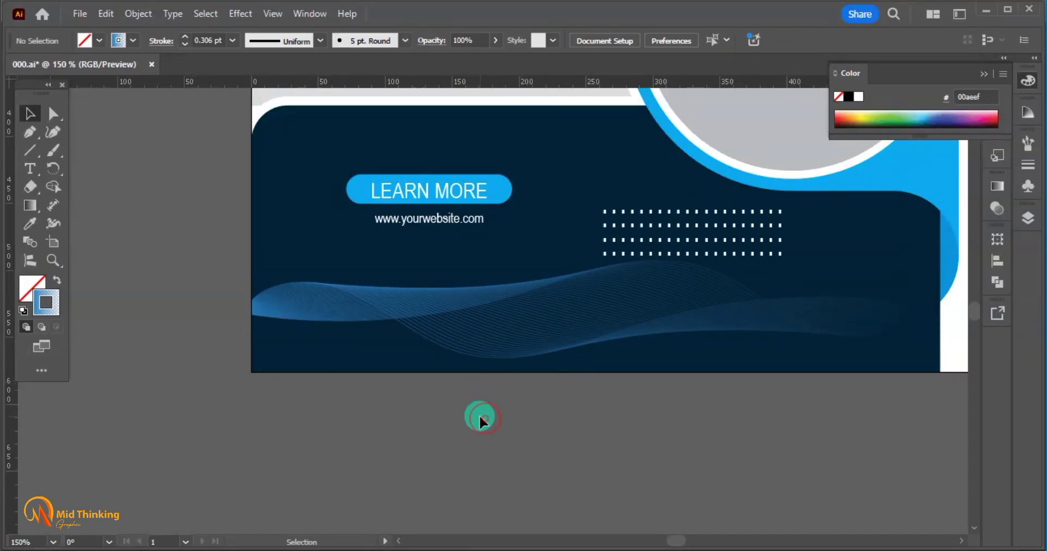
Paste the businessman photo inside the grey circle using Draw Inside mode.
key(ctrl+0)
key(ctrl+minus)
key(ctrl+minus)
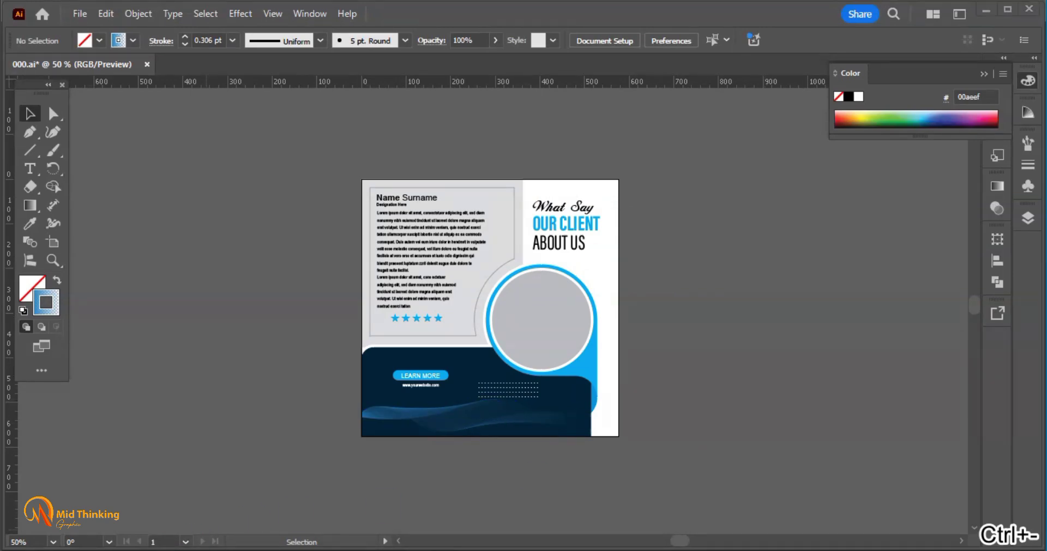
key(ctrl+0)
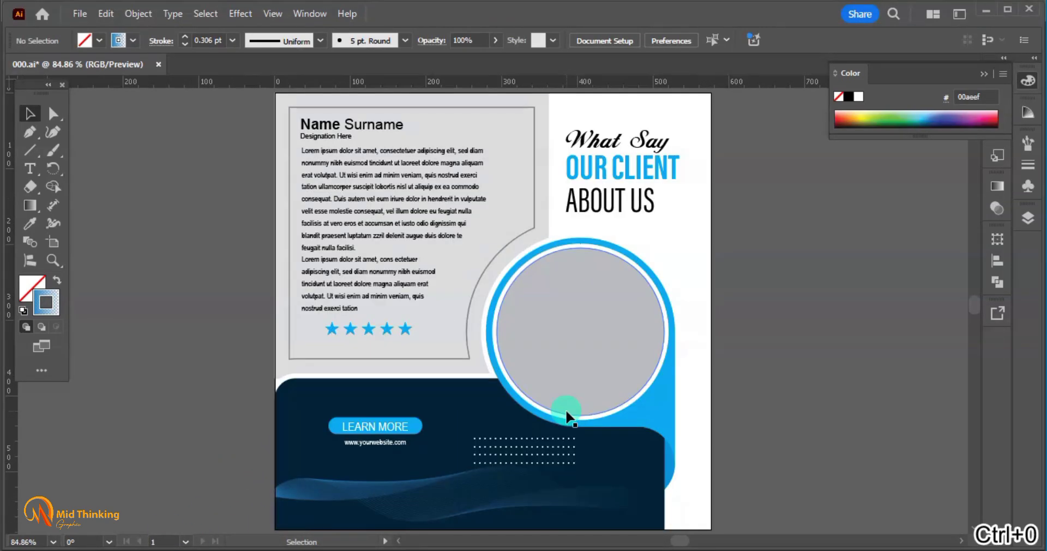
click(629, 352)
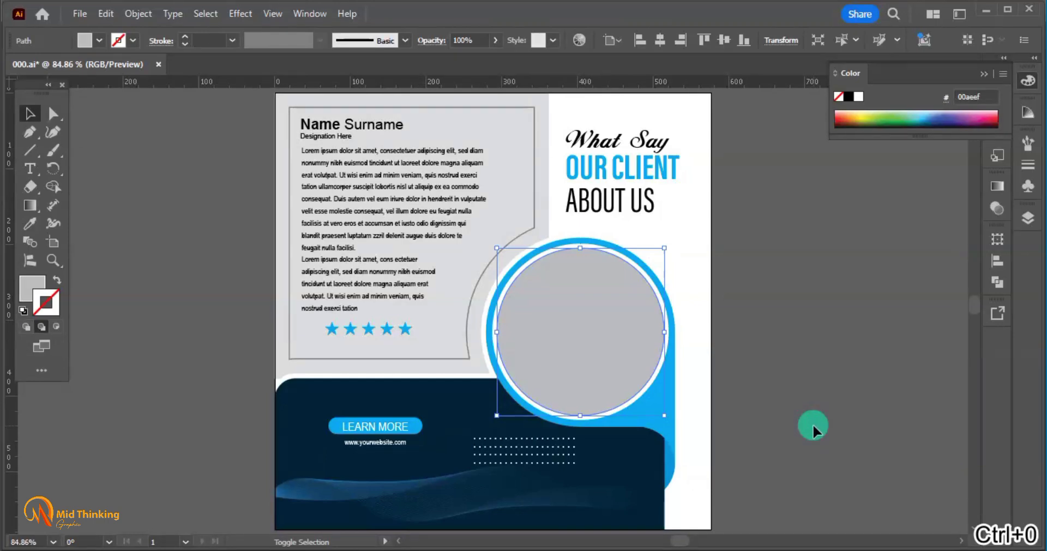
key(shift+d)
key(ctrl+v)
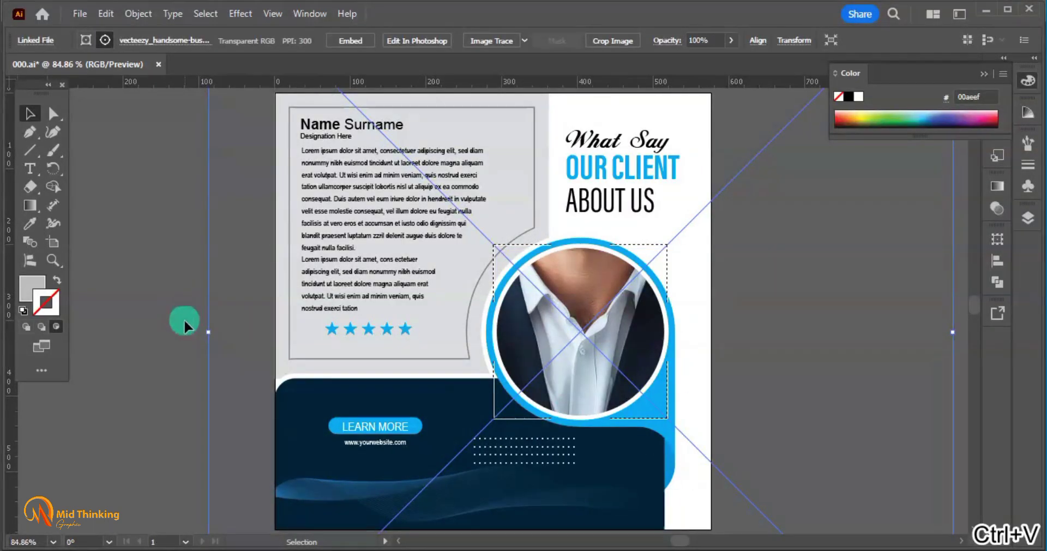
Scale down and position the photo so the man's head and shoulders fit the circle, and embed the image.
drag(212, 334, 444, 330)
drag(617, 310, 629, 337)
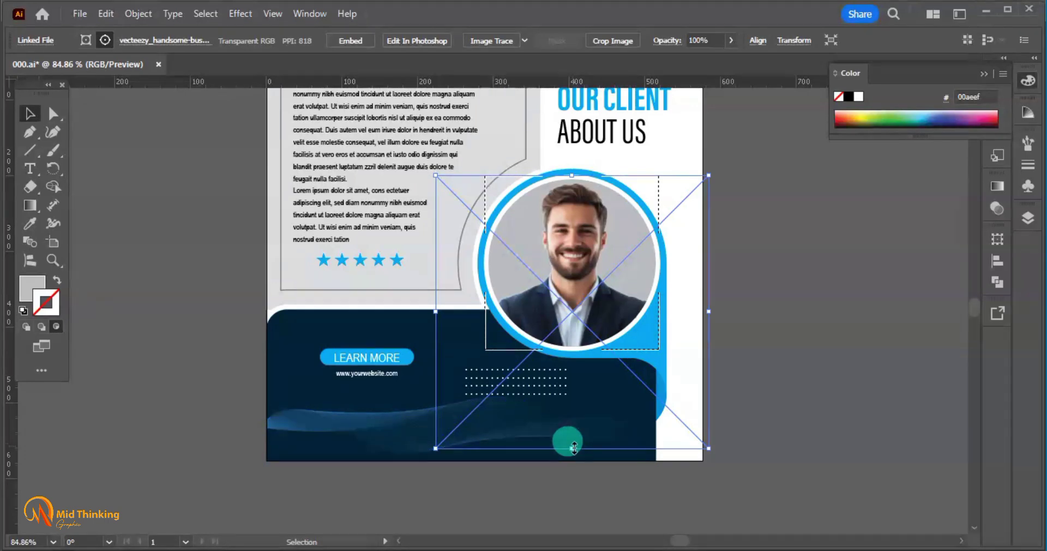
drag(572, 448, 575, 425)
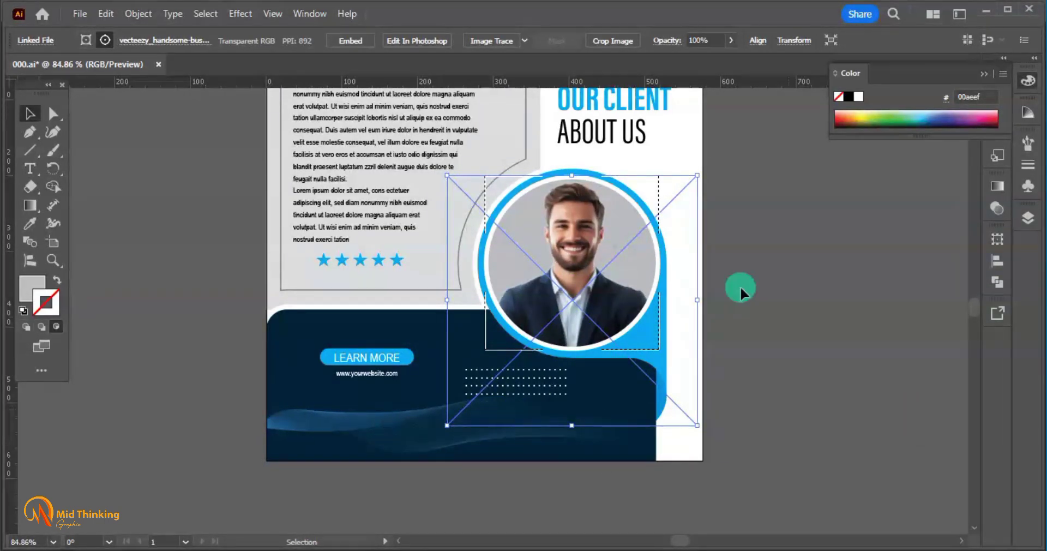
click(353, 44)
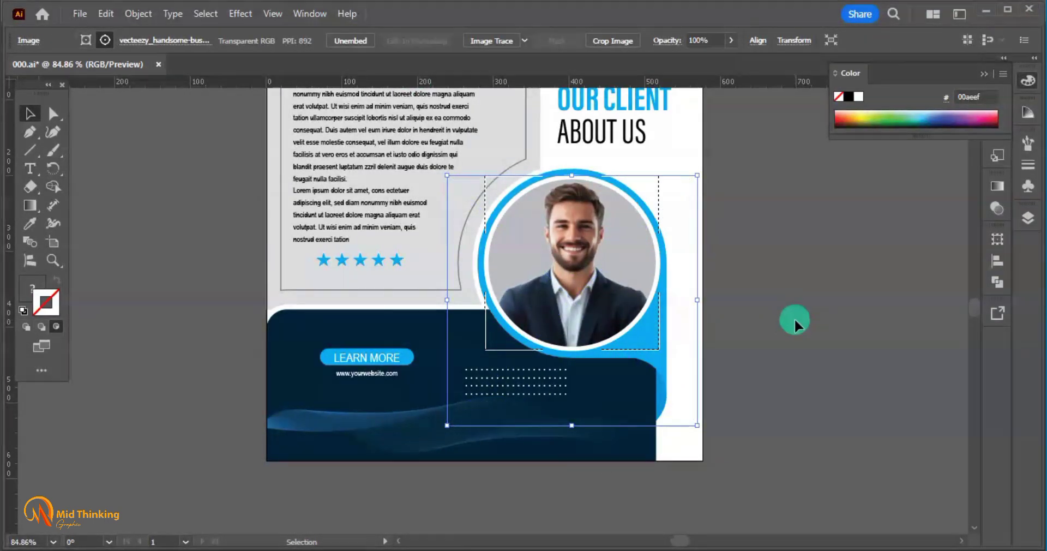
click(794, 319)
drag(765, 248, 784, 360)
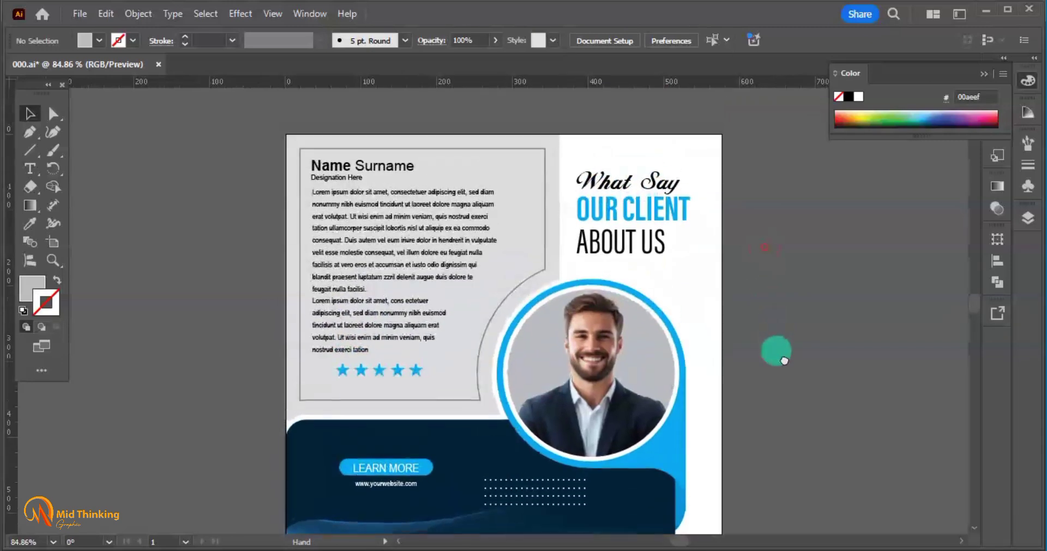
click(388, 169)
double_click(384, 167)
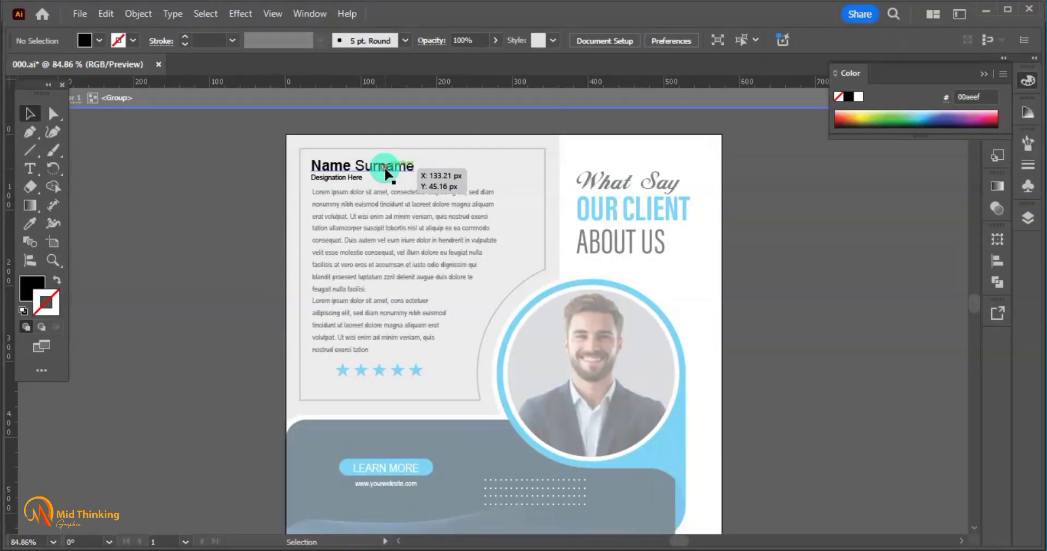
double_click(800, 287)
Set the fill of the grouped name and designation text to cyan blue, C 100, M 0, Y 0, K 0.
click(364, 175)
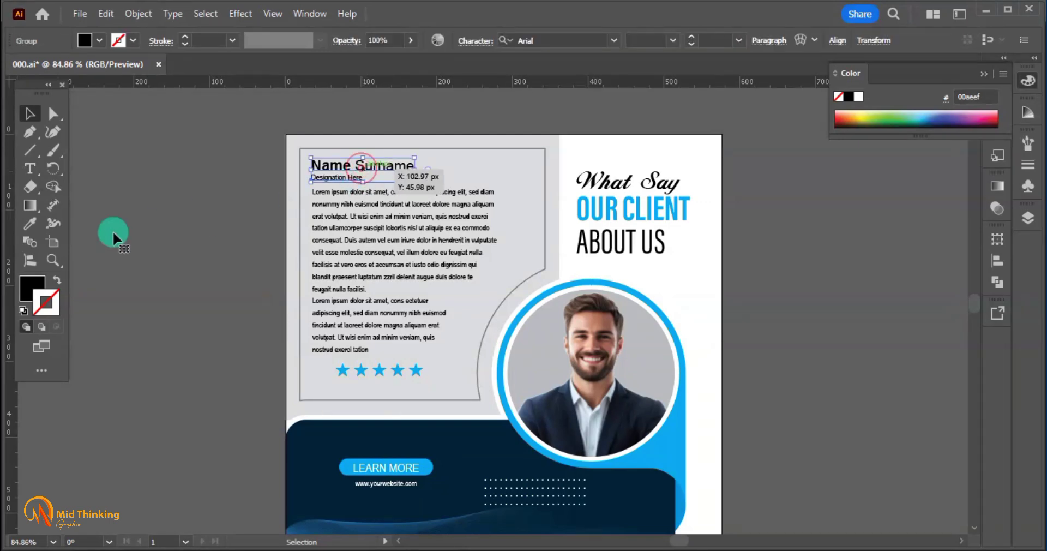
click(38, 283)
key(Tab)
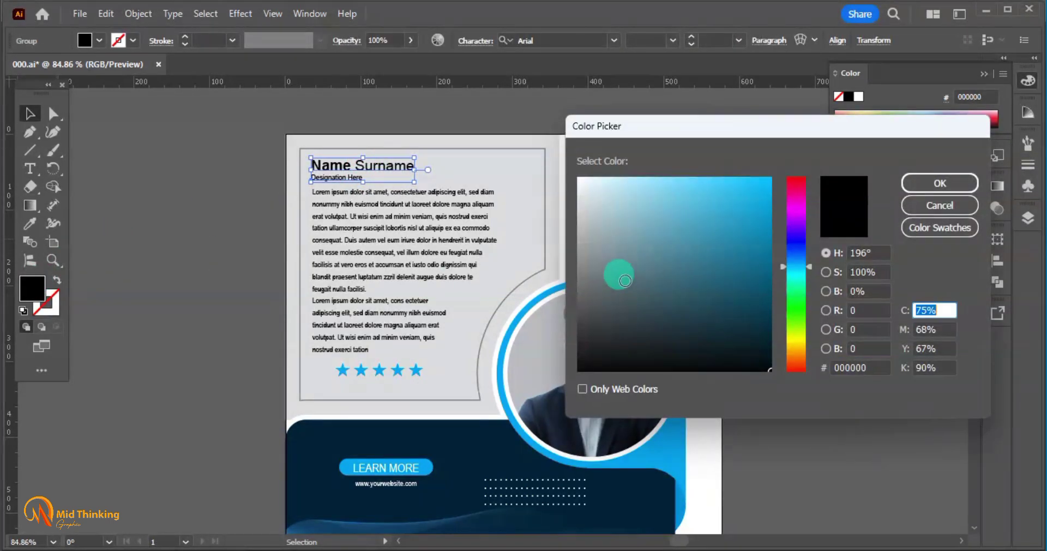
text(100)
key(Tab)
text(0)
key(Tab)
text(0)
key(Tab)
text(0)
key(Return)
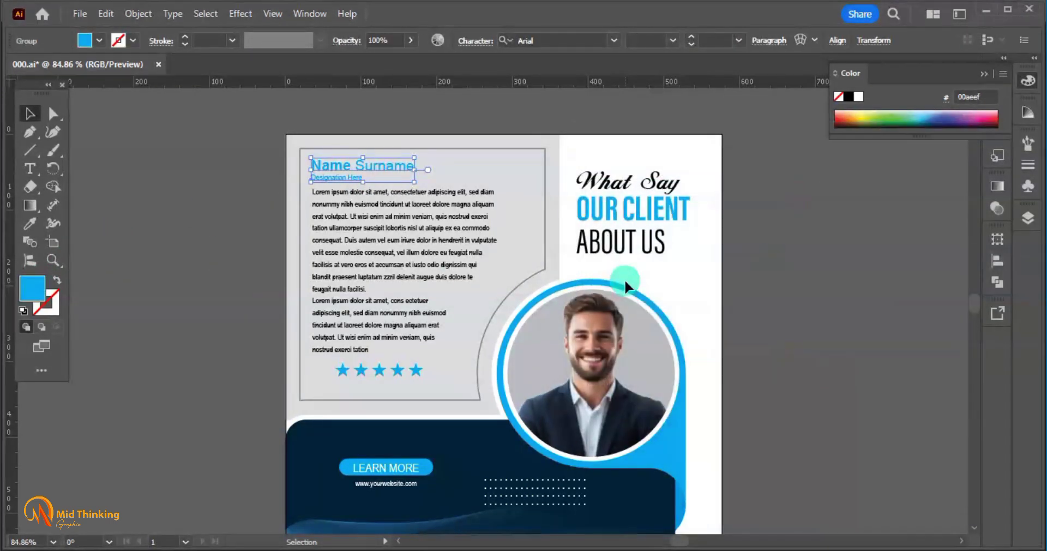
click(755, 311)
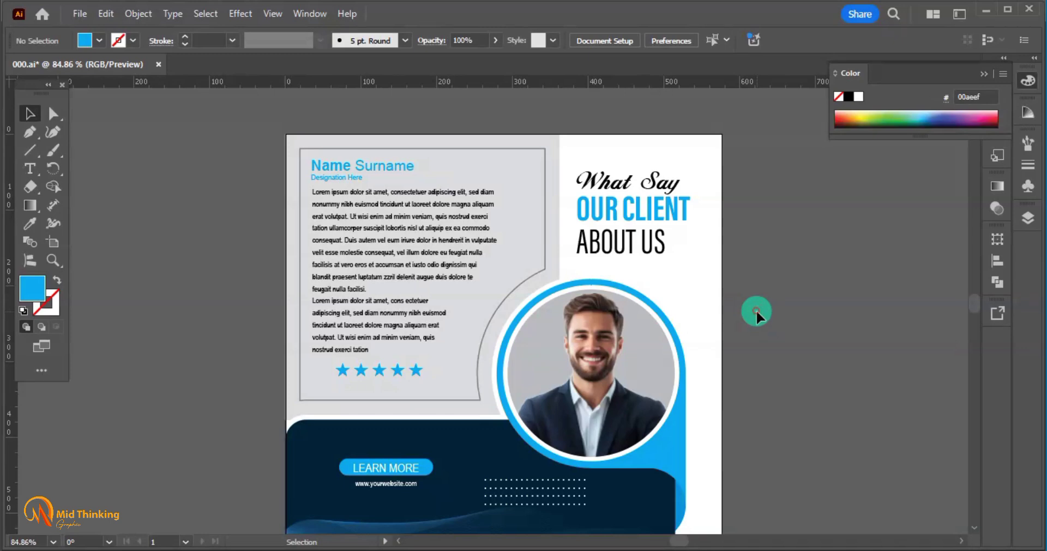
Collapse the floating color controls to clear the workspace and save the 000.ai document.
key(ctrl+minus)
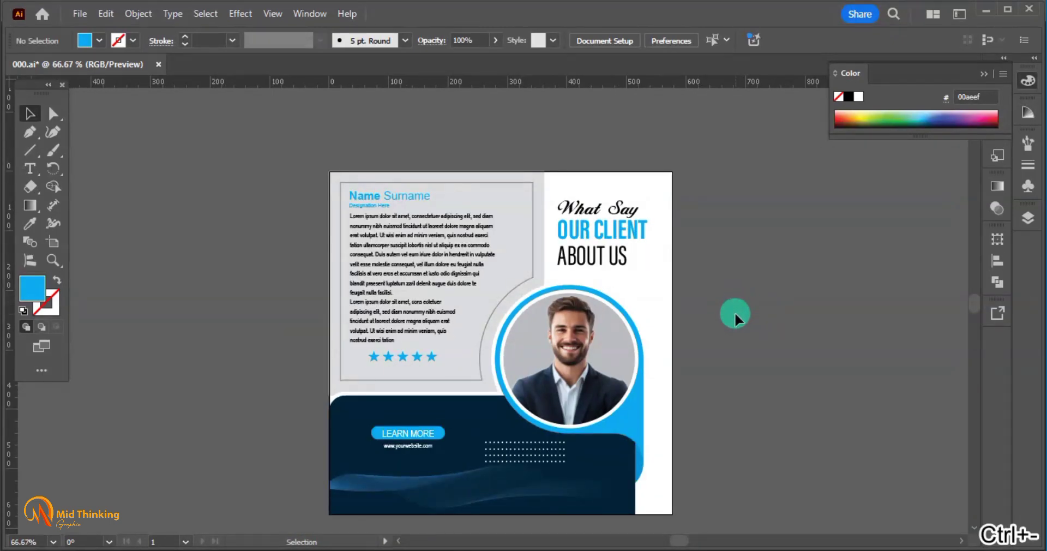
key(ctrl+0)
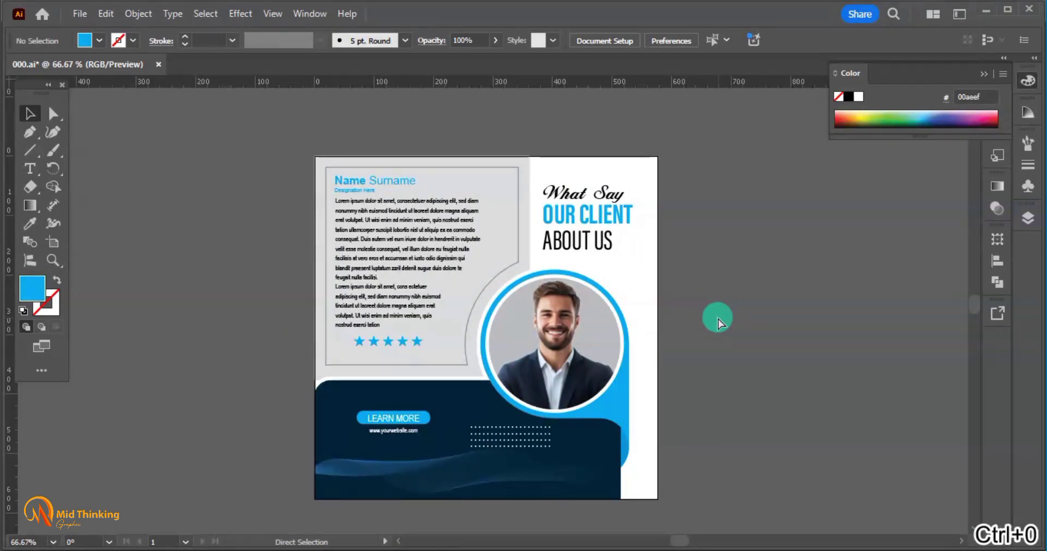
click(985, 75)
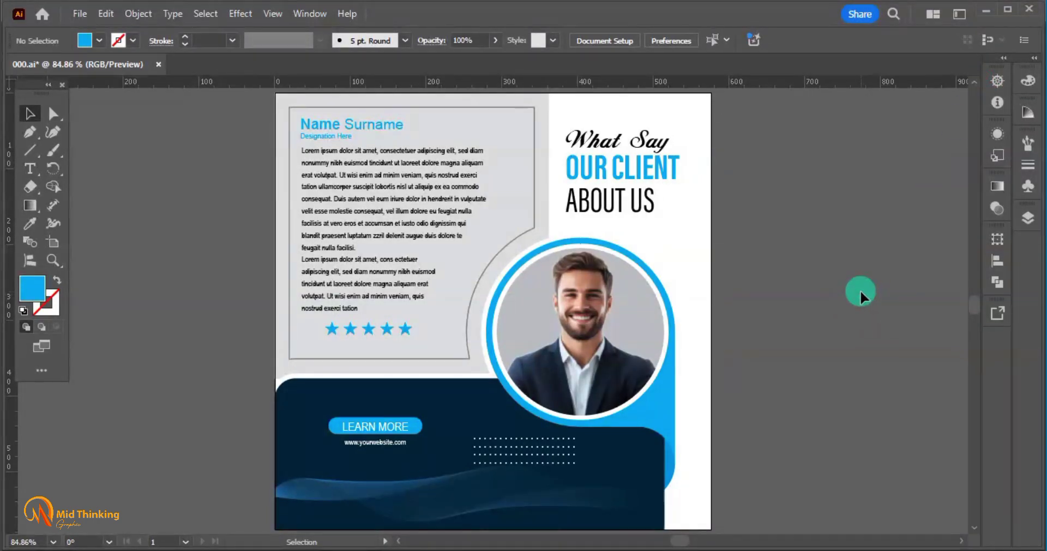
key(ctrl+s)
key(a)
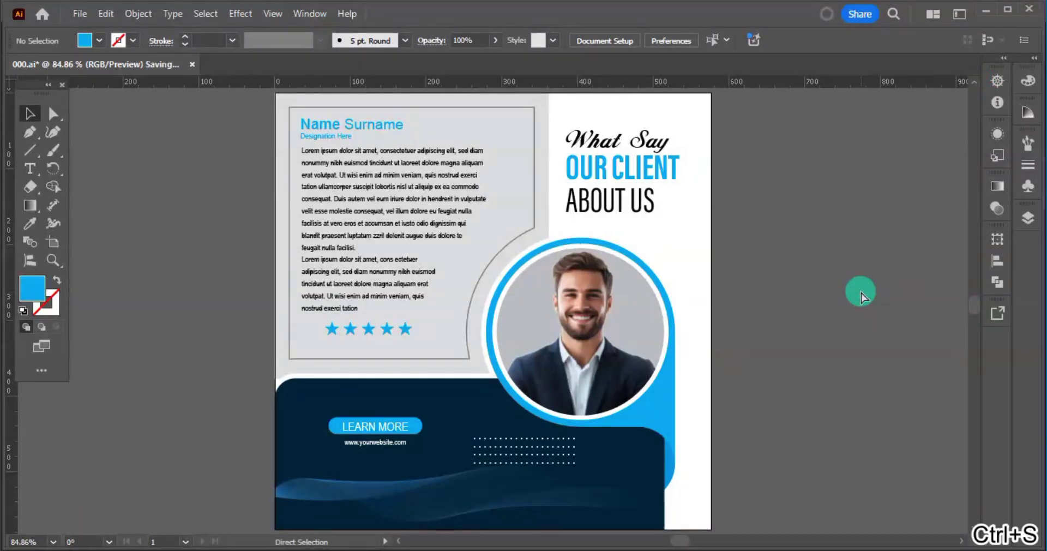